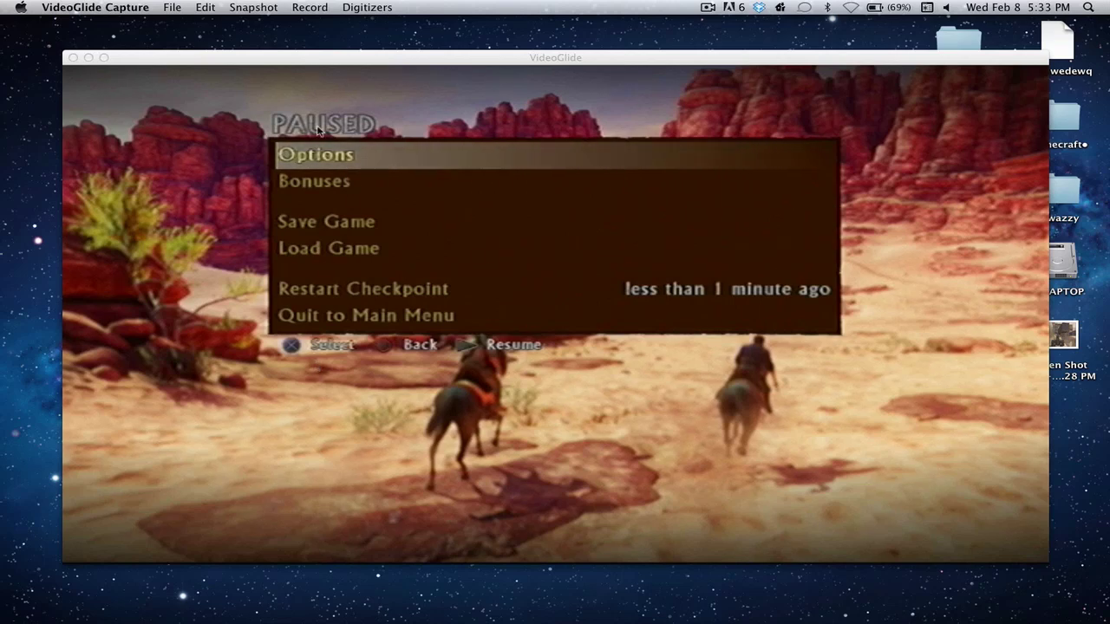
Bring the VideoGlide Capture window showing the live game feed to the front.
left_click(295, 61)
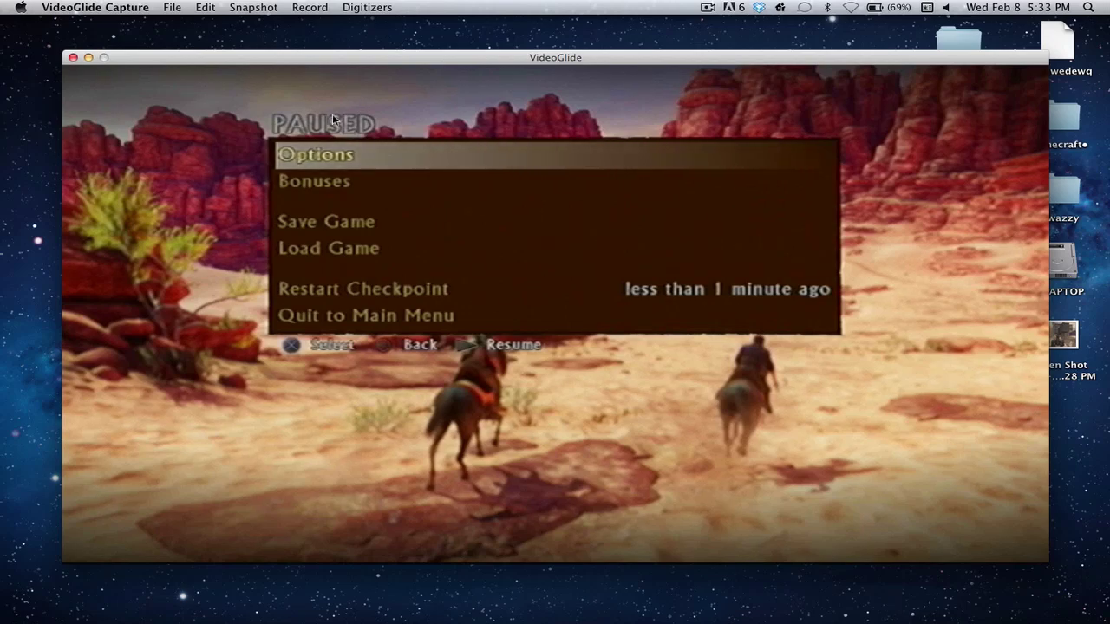
In Video Settings, keep Photo – JPEG compression with the frame rate at Best.
left_click(312, 7)
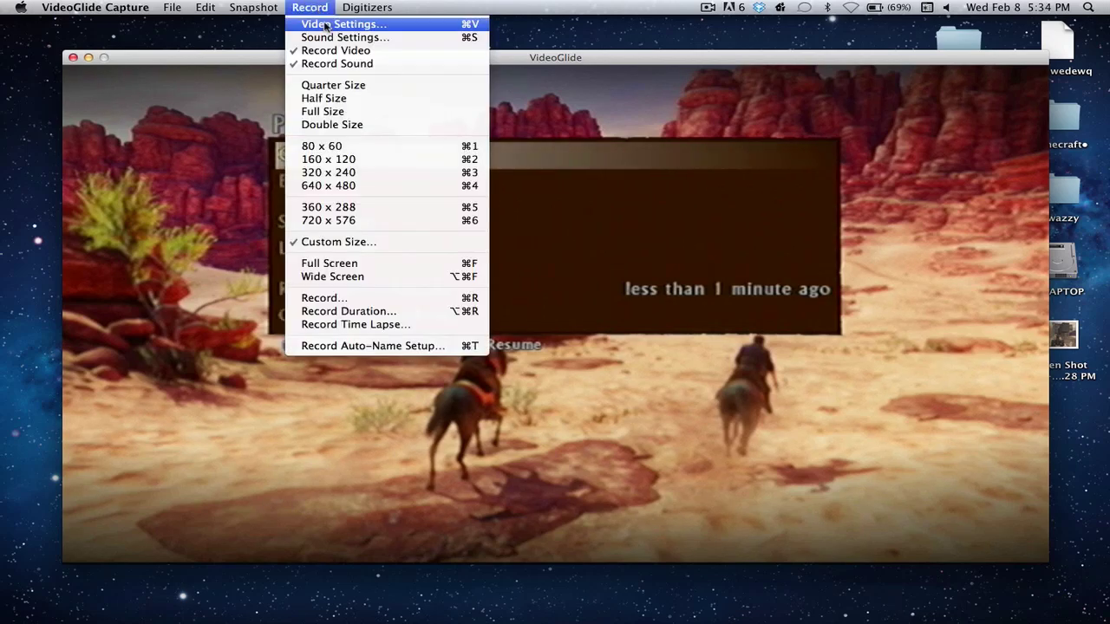
left_click(327, 26)
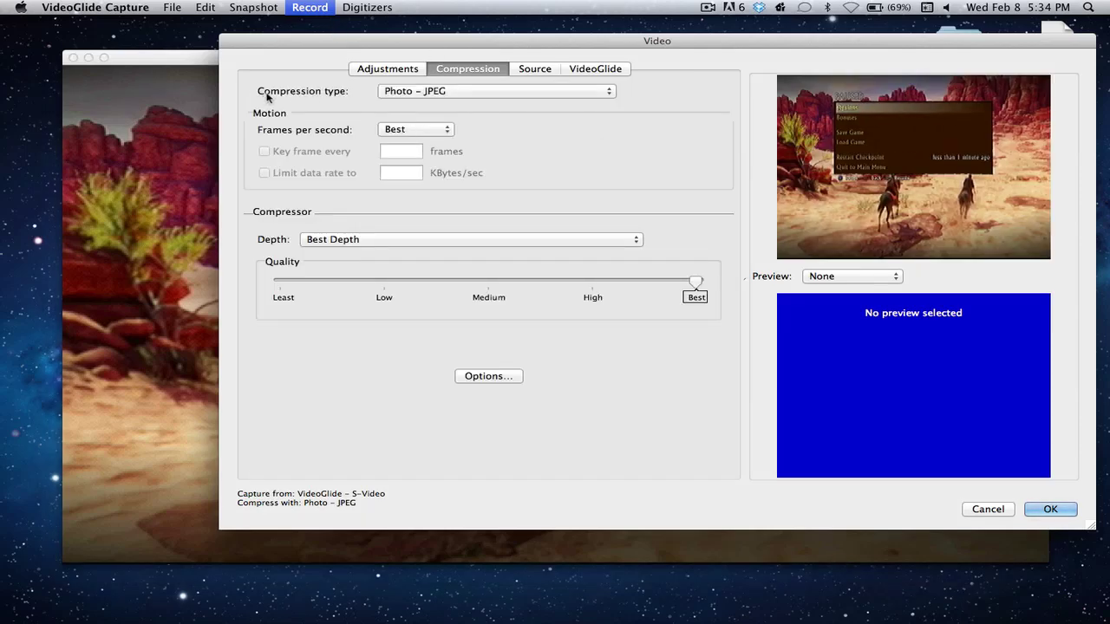
left_click(542, 91)
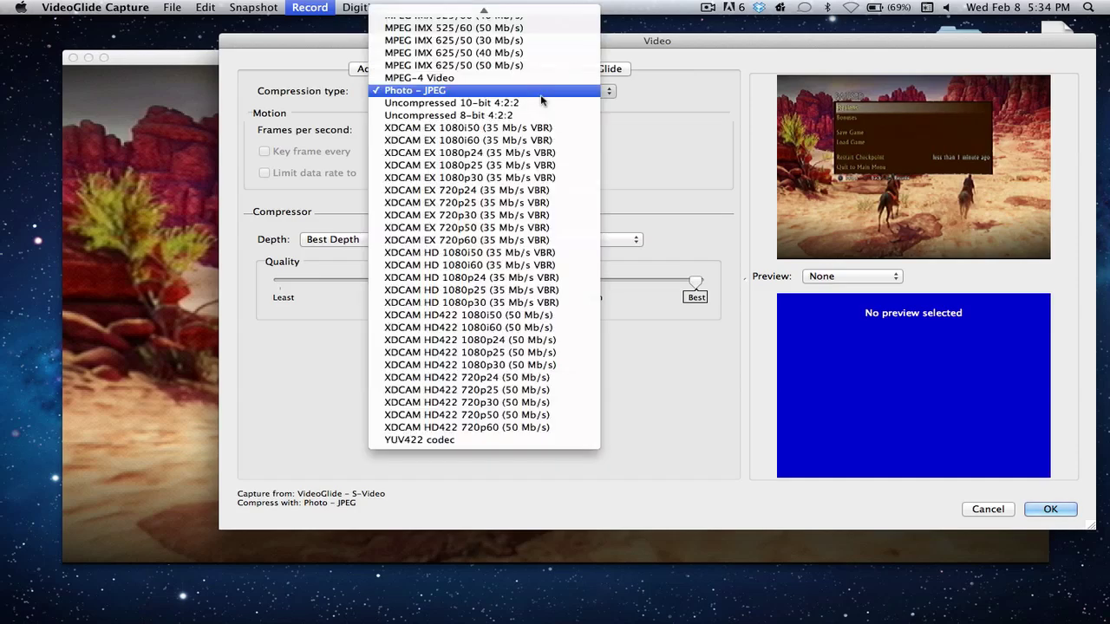
scroll(541, 100, "up", 10)
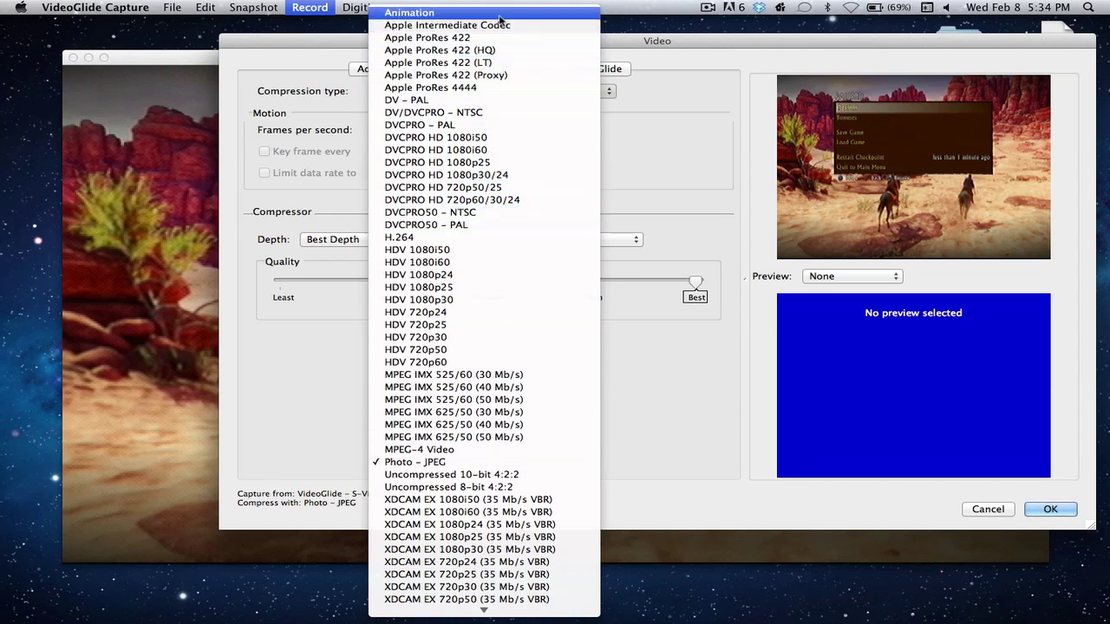
left_click(520, 462)
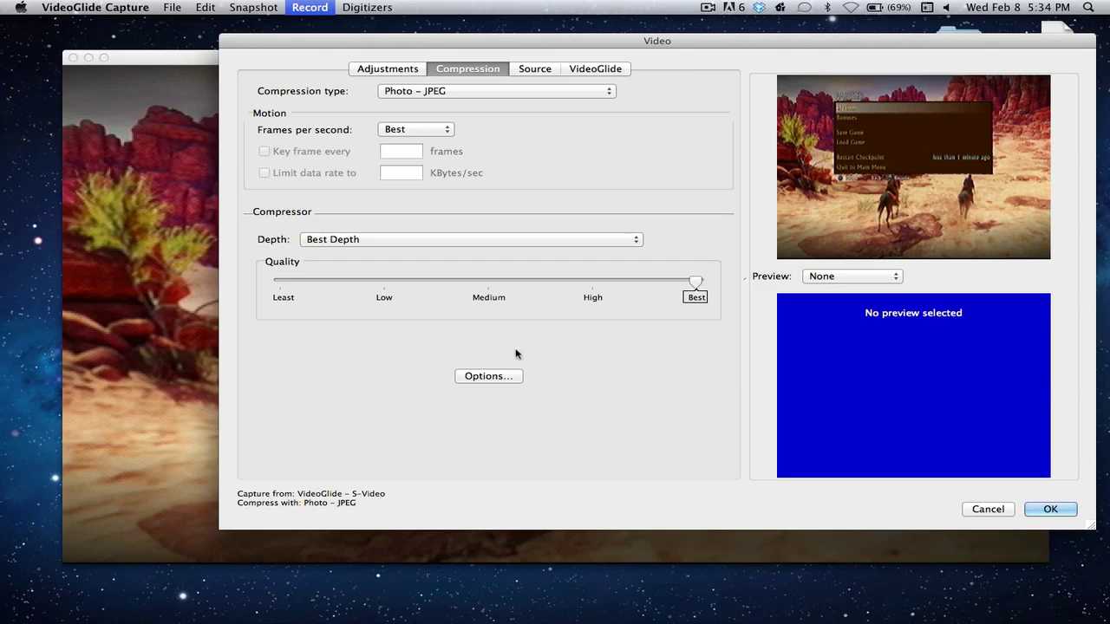
left_click(436, 131)
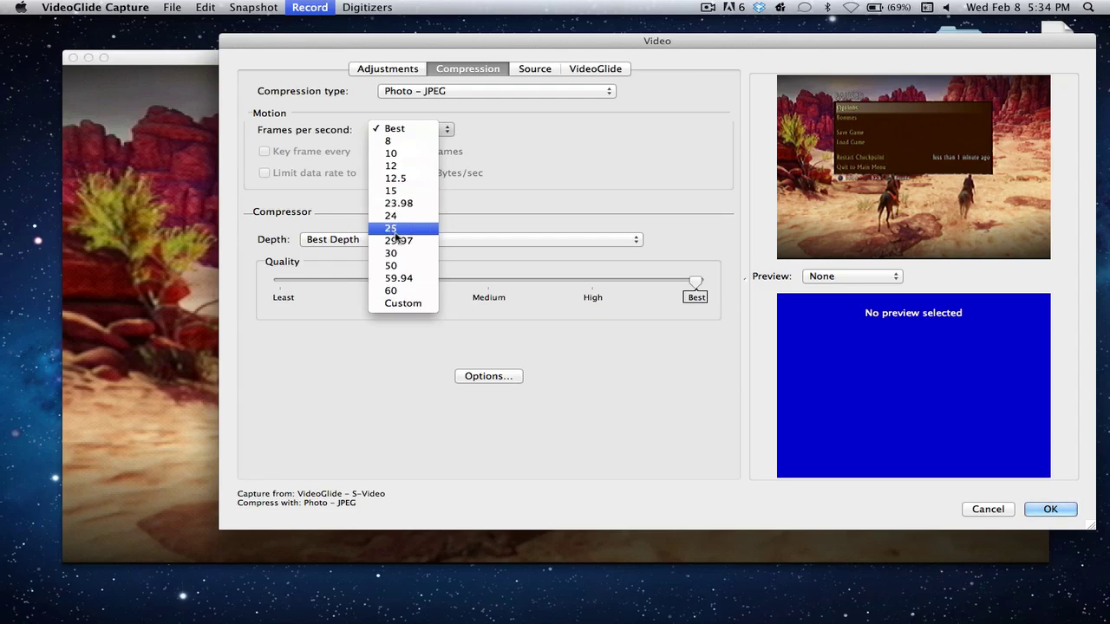
left_click(395, 128)
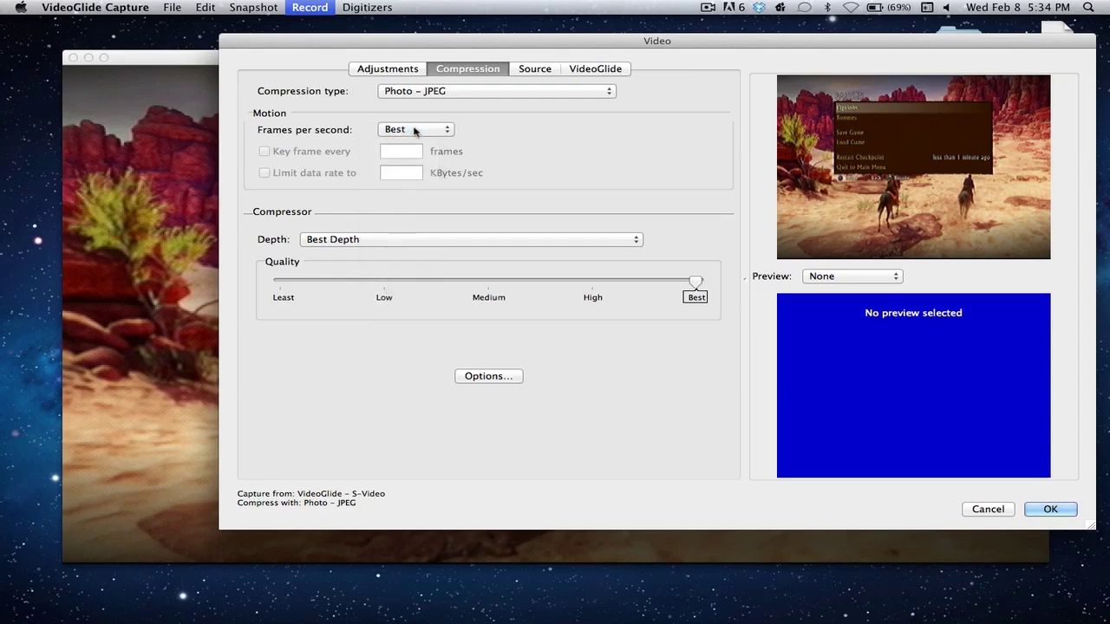
Keep colour depth at Best Depth, lower quality to 99, and confirm the Photo JPEG options.
left_click(451, 240)
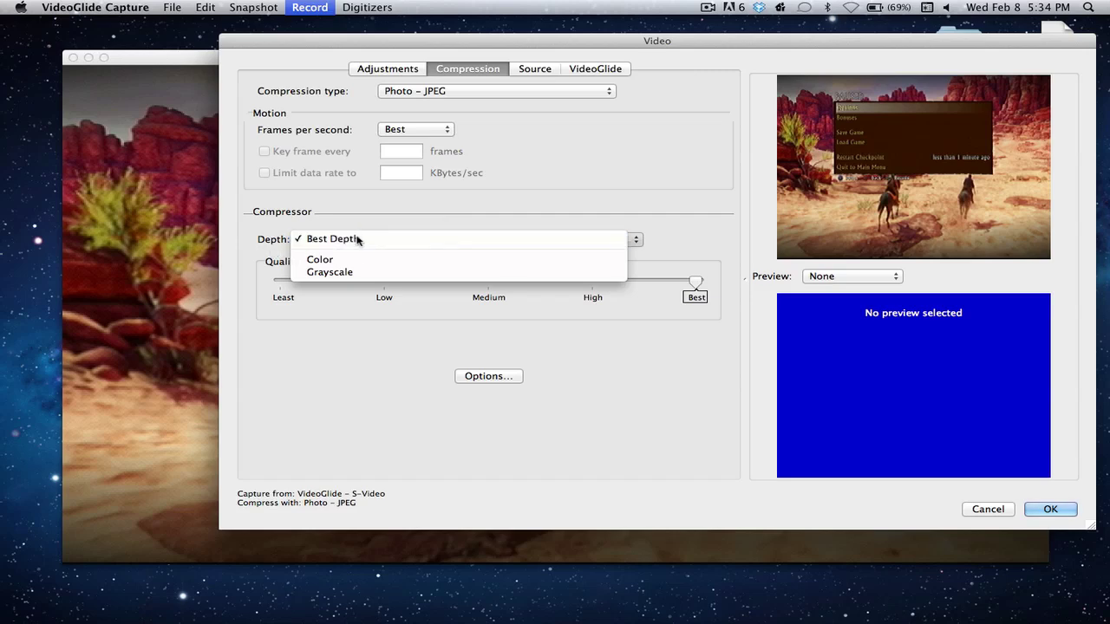
left_click(360, 260)
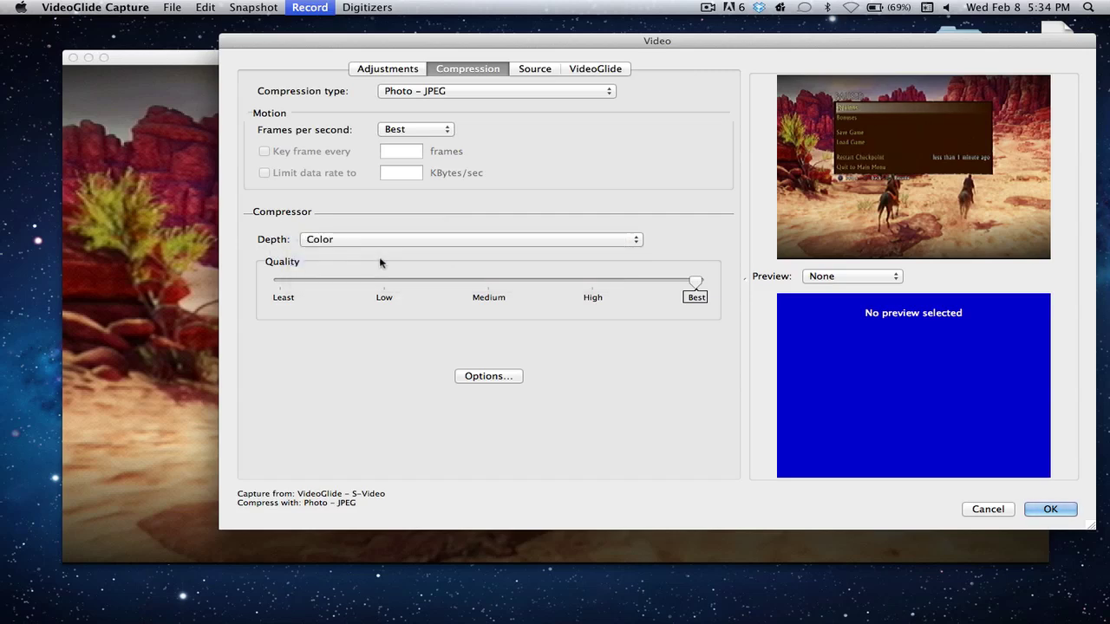
left_click(382, 241)
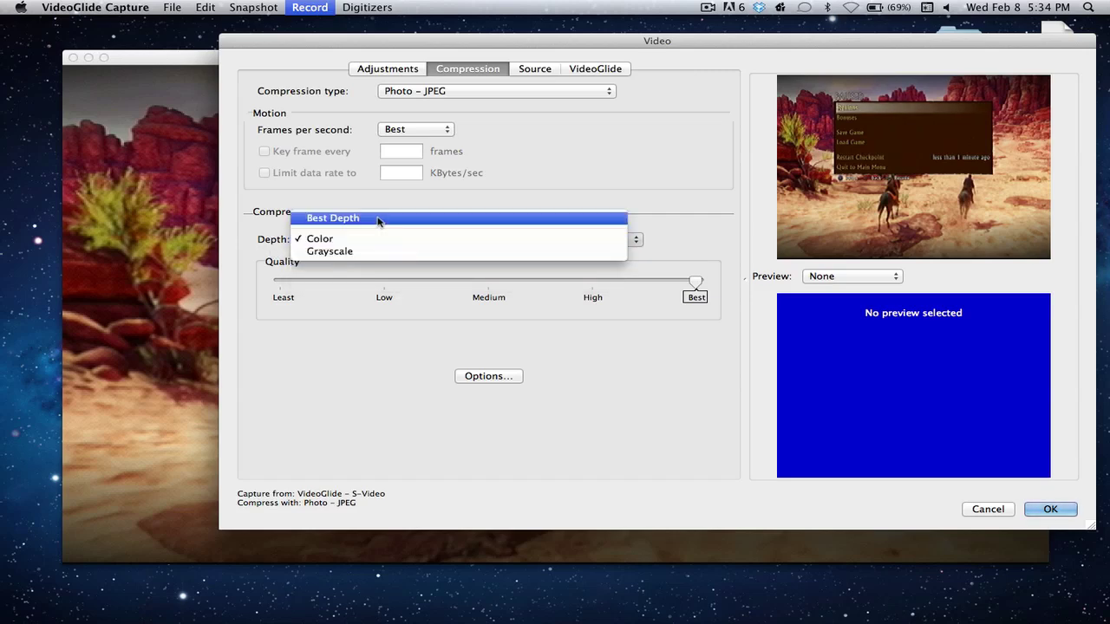
left_click(378, 222)
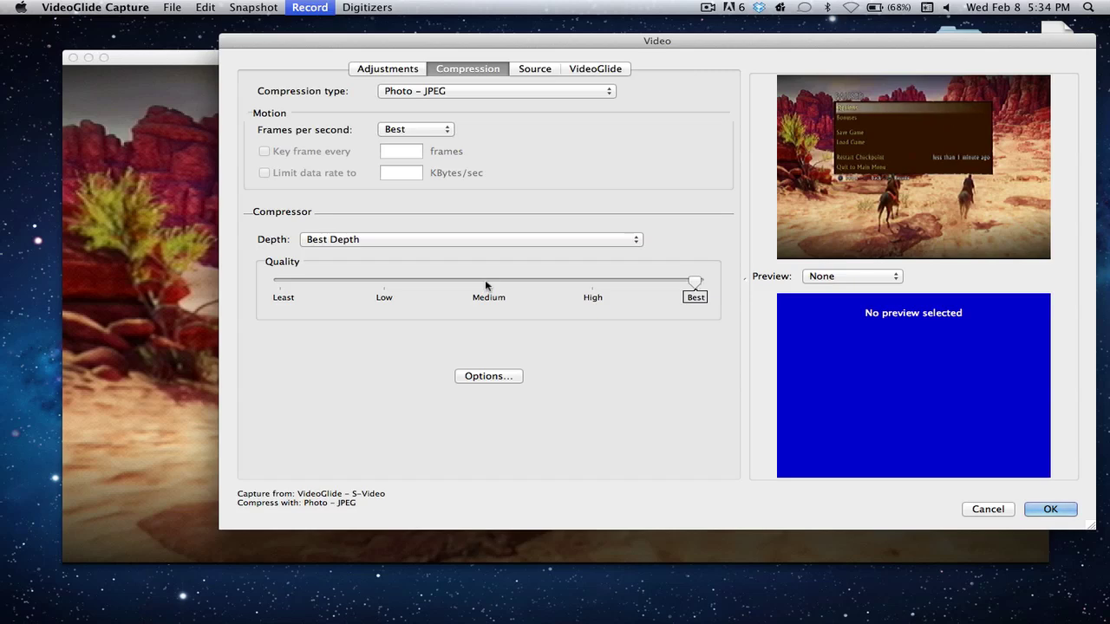
mouse_move(696, 281)
left_mouse_down()
mouse_move(656, 284)
mouse_move(693, 284)
left_mouse_up()
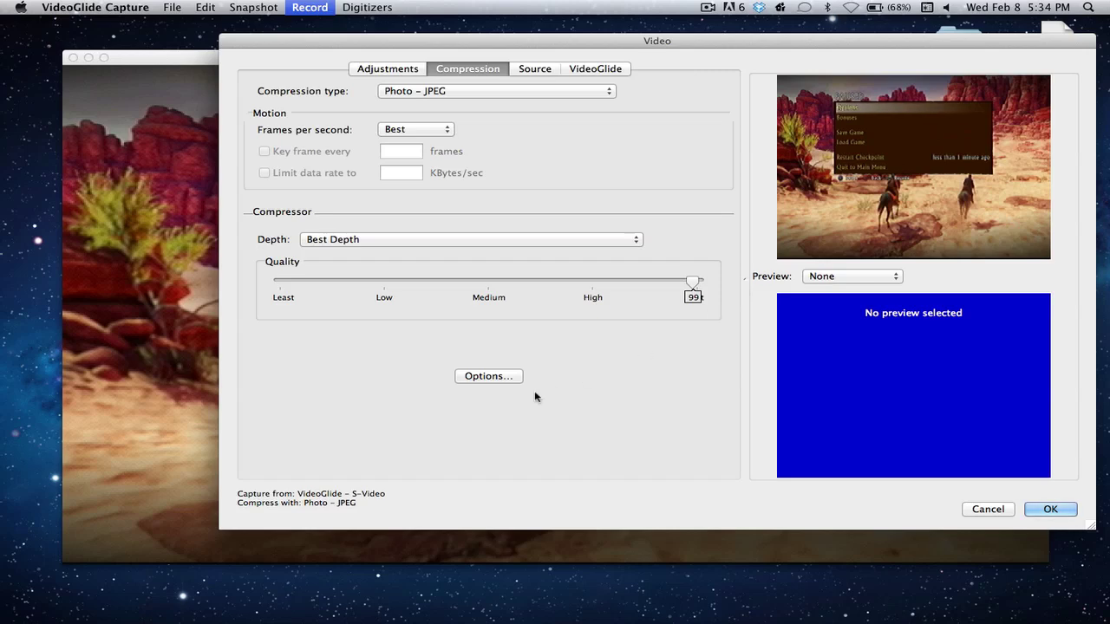
left_click(475, 376)
left_click(657, 191)
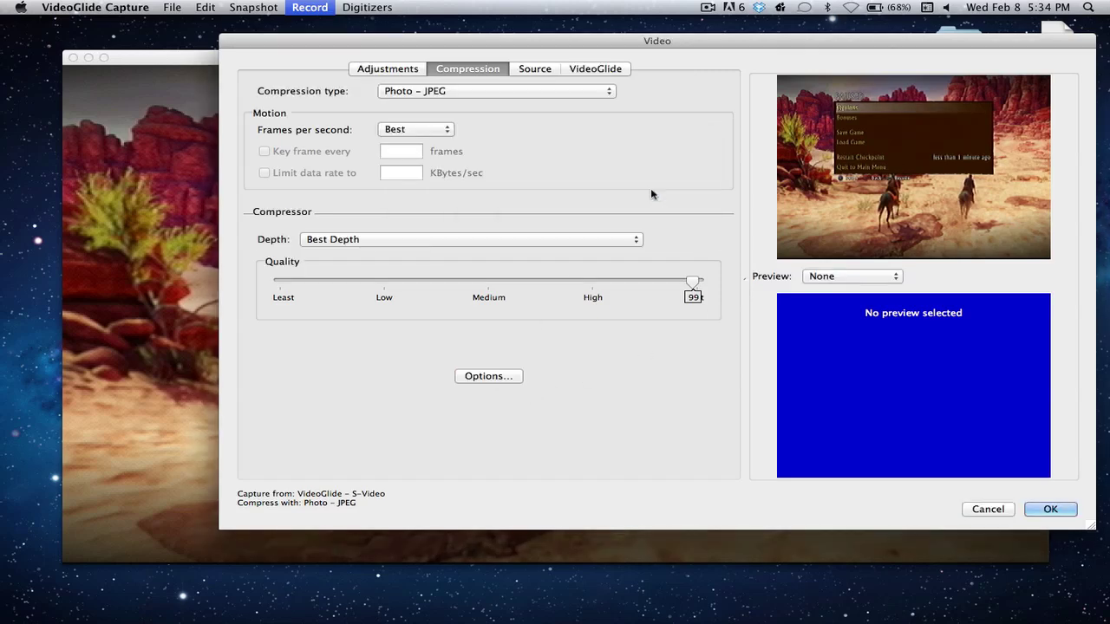
Reset image adjustments to defaults, then set sharpness to about 21% and saturation to about 66%.
left_click(402, 69)
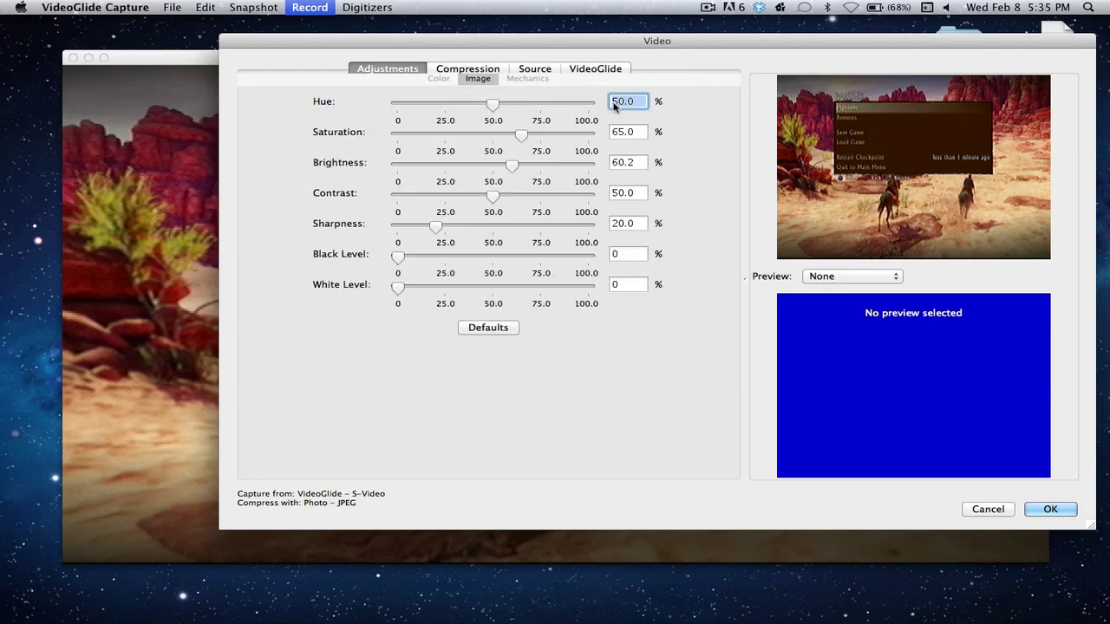
left_click(498, 327)
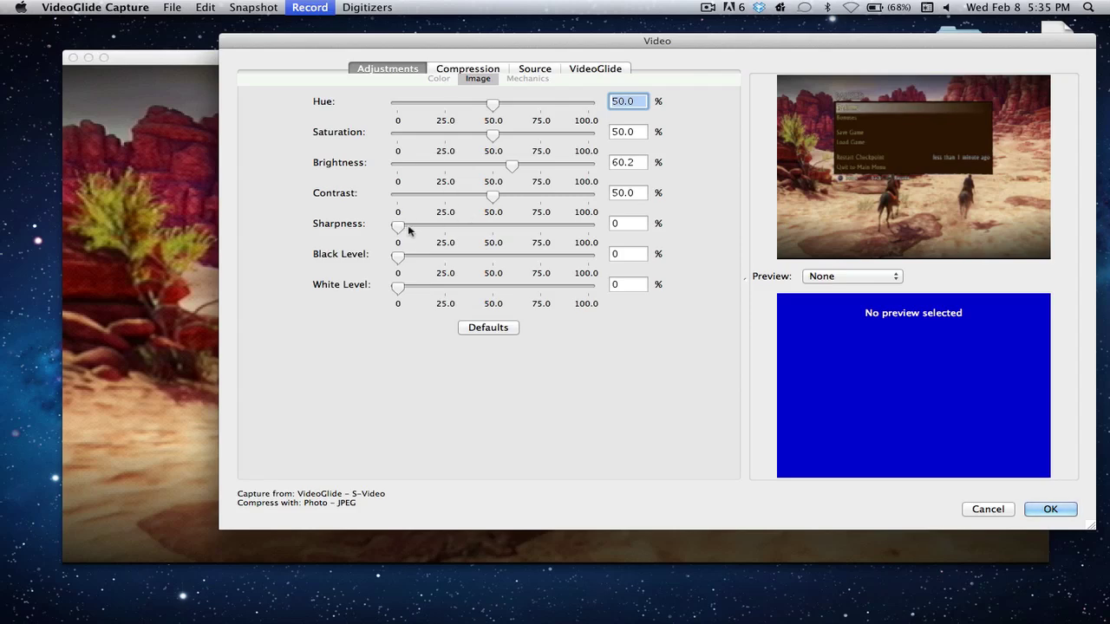
left_click_drag(404, 228, 435, 234)
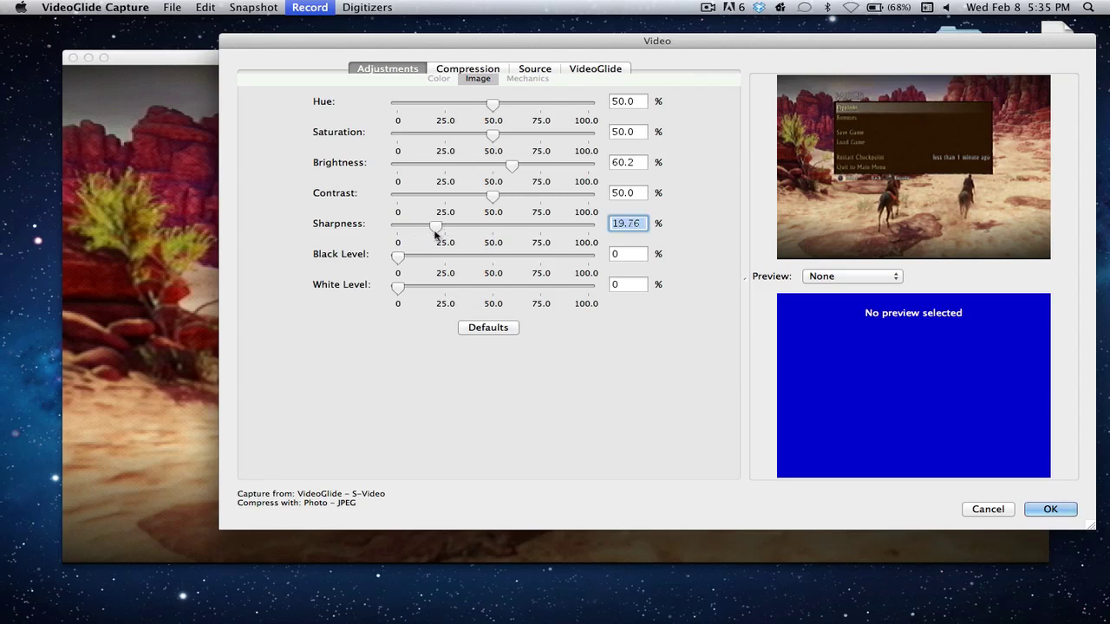
mouse_move(438, 232)
left_click_drag(443, 234, 439, 233)
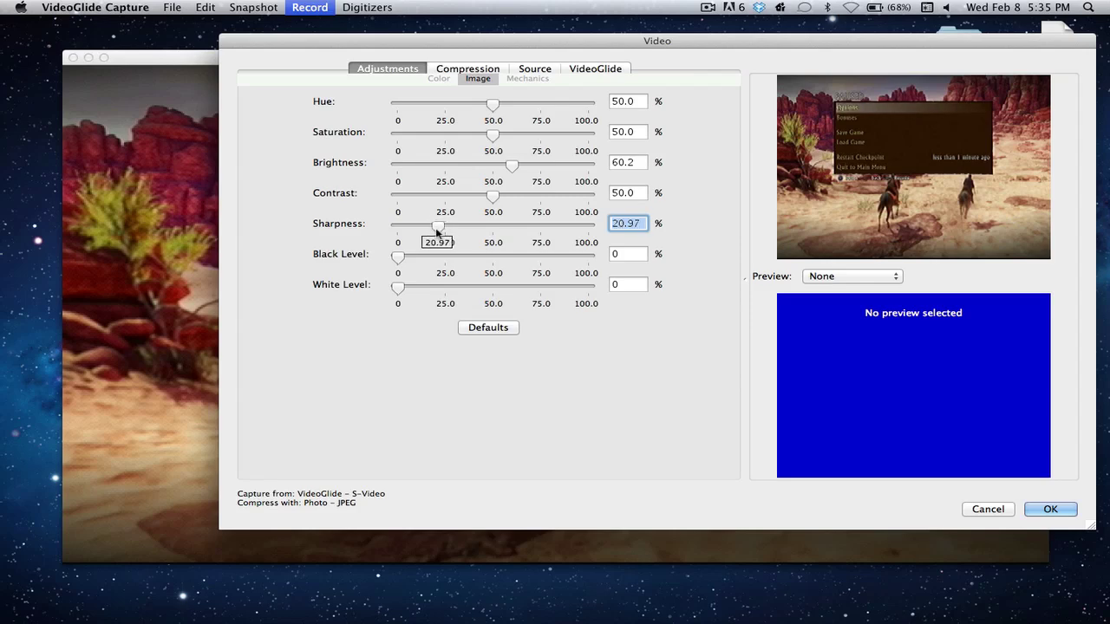
left_click(499, 136)
left_click_drag(502, 137, 523, 138)
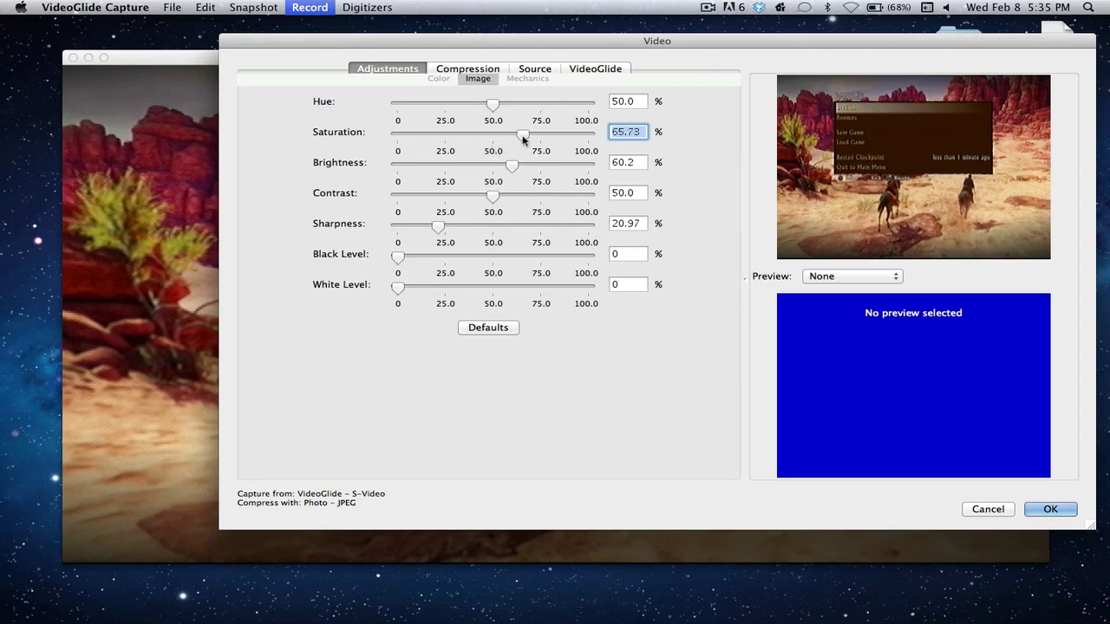
Review the compression and source tabs, reset VideoGlide device defaults, and apply the settings.
left_click(468, 69)
left_click(555, 70)
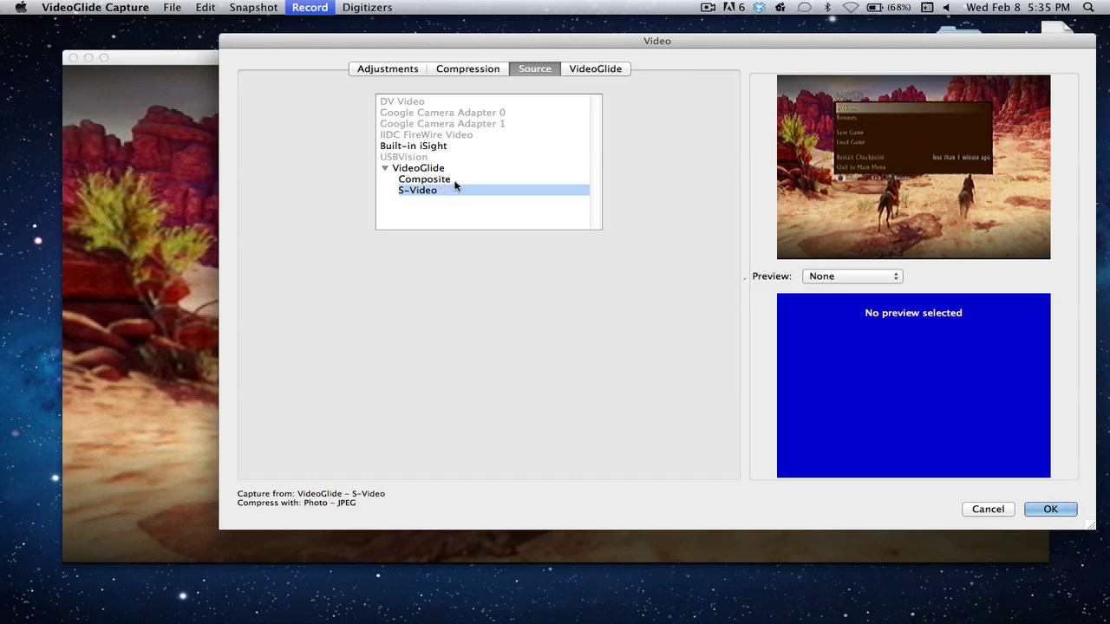
left_click(591, 68)
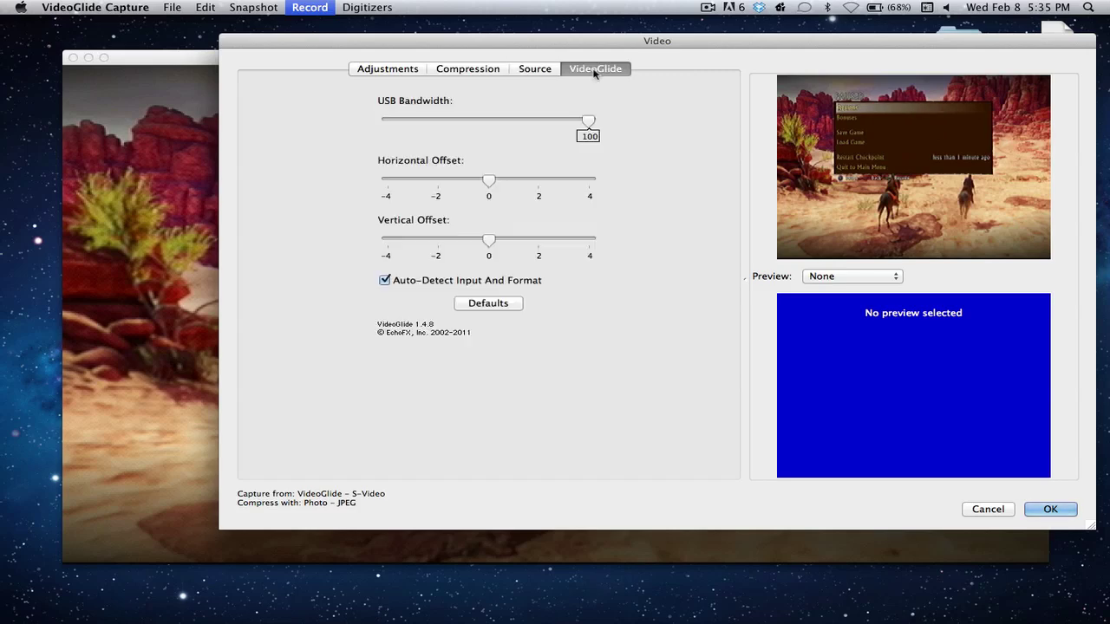
left_click(511, 310)
left_click(1052, 510)
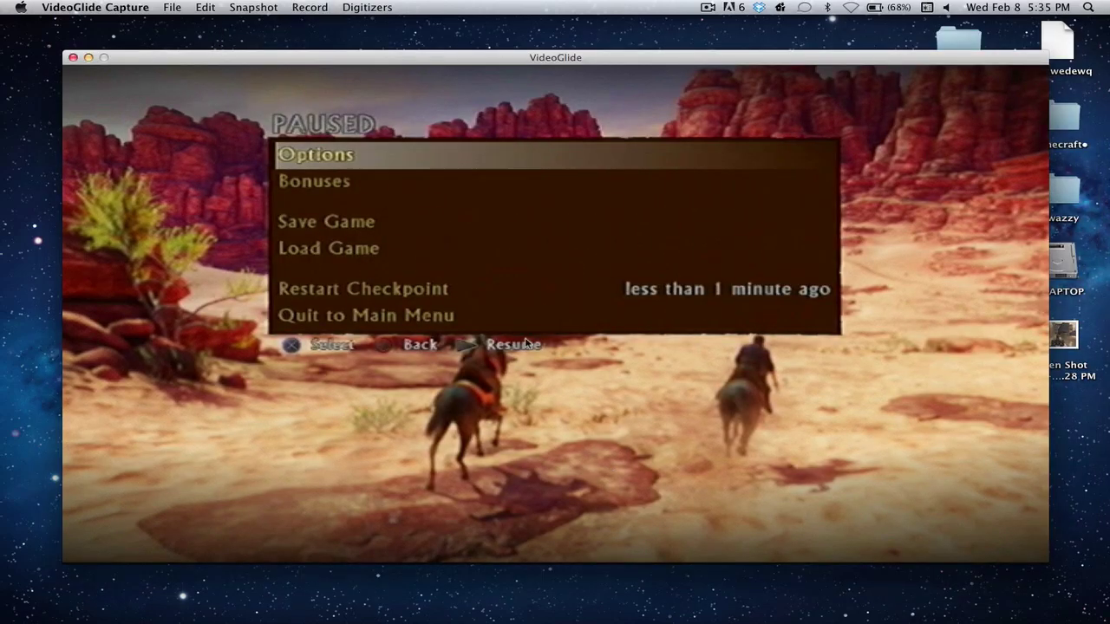
Enter a custom frame size, correcting the initial 1920 × 1080 to 1280 × 720.
left_click(320, 8)
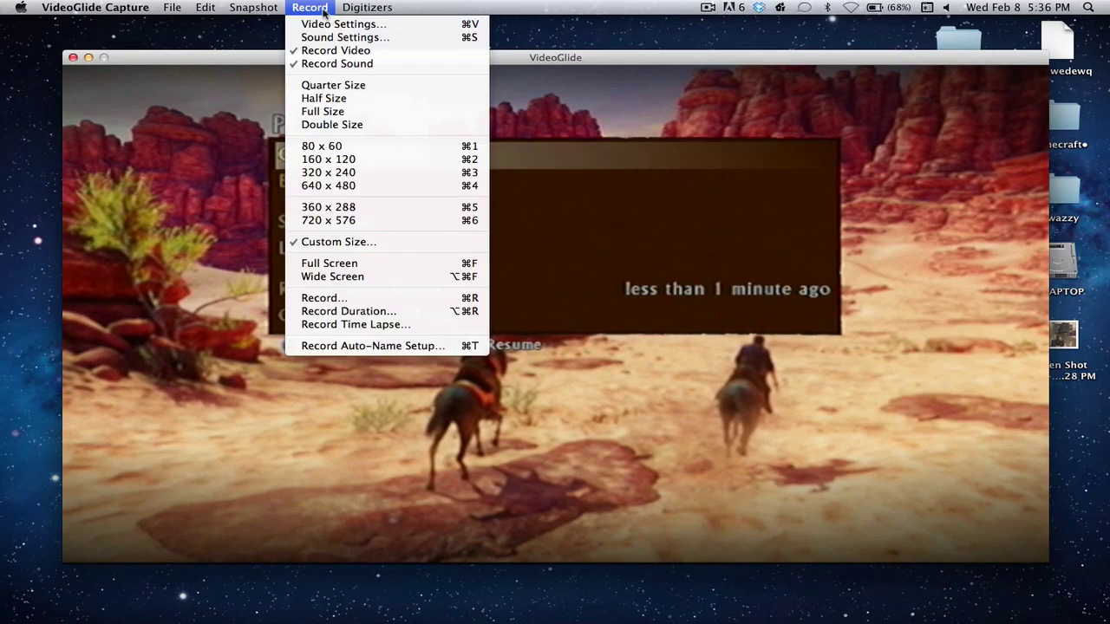
left_click(392, 247)
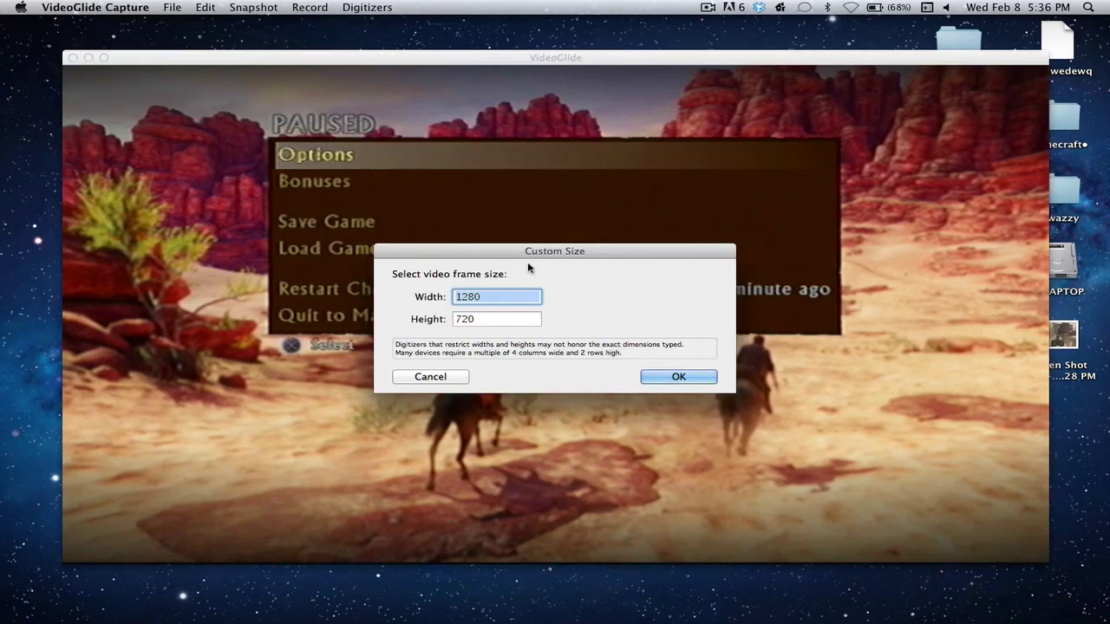
type("1920")
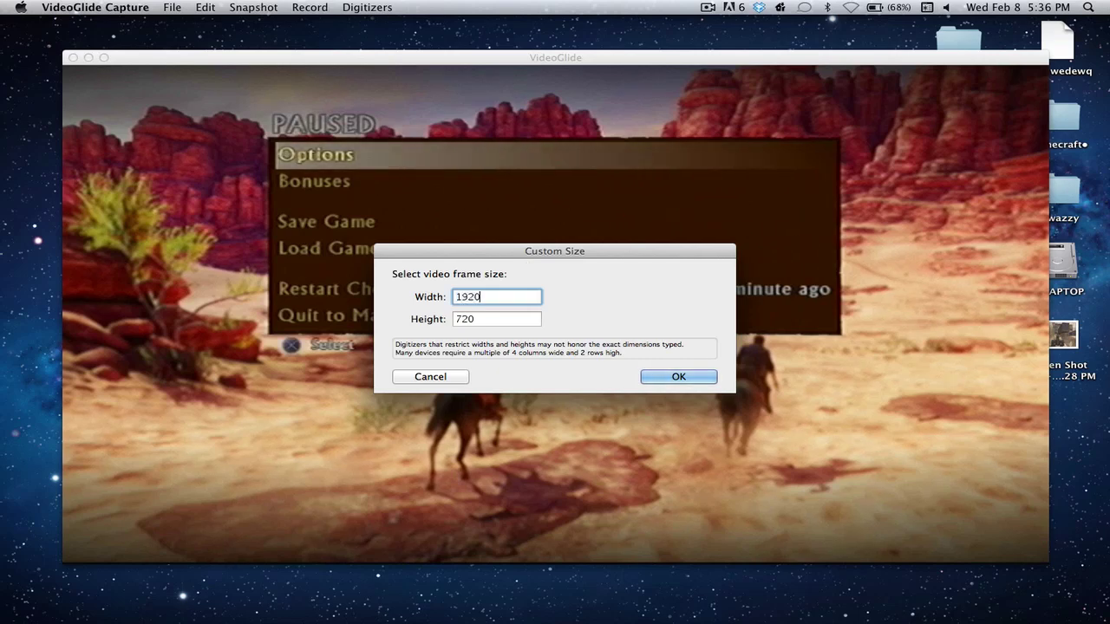
key("Tab")
type("1080")
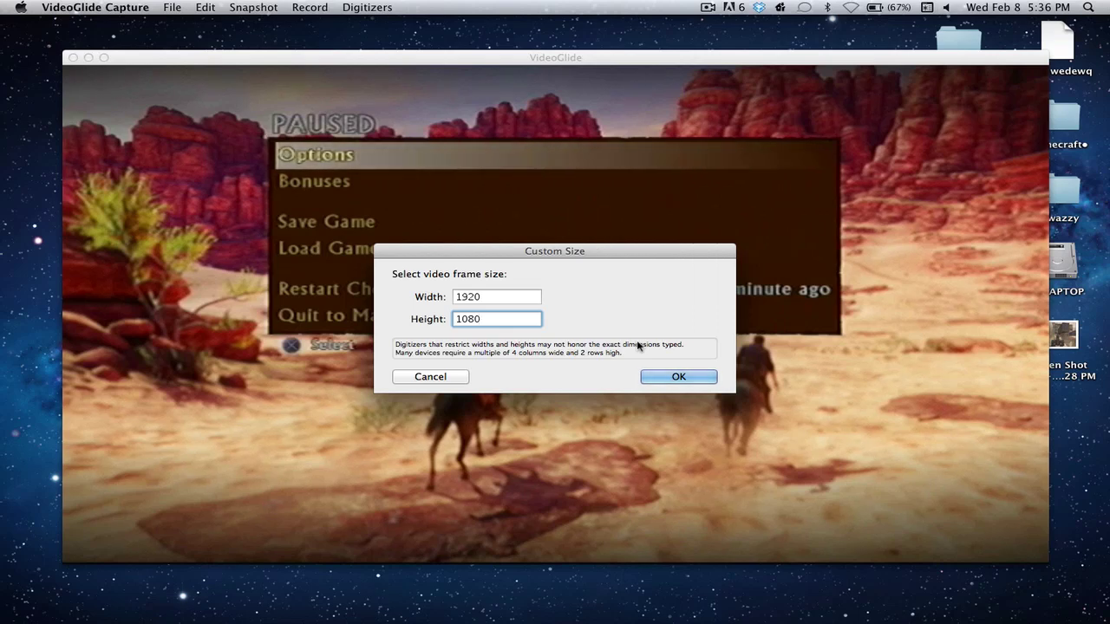
left_click(483, 296)
double_click(483, 297)
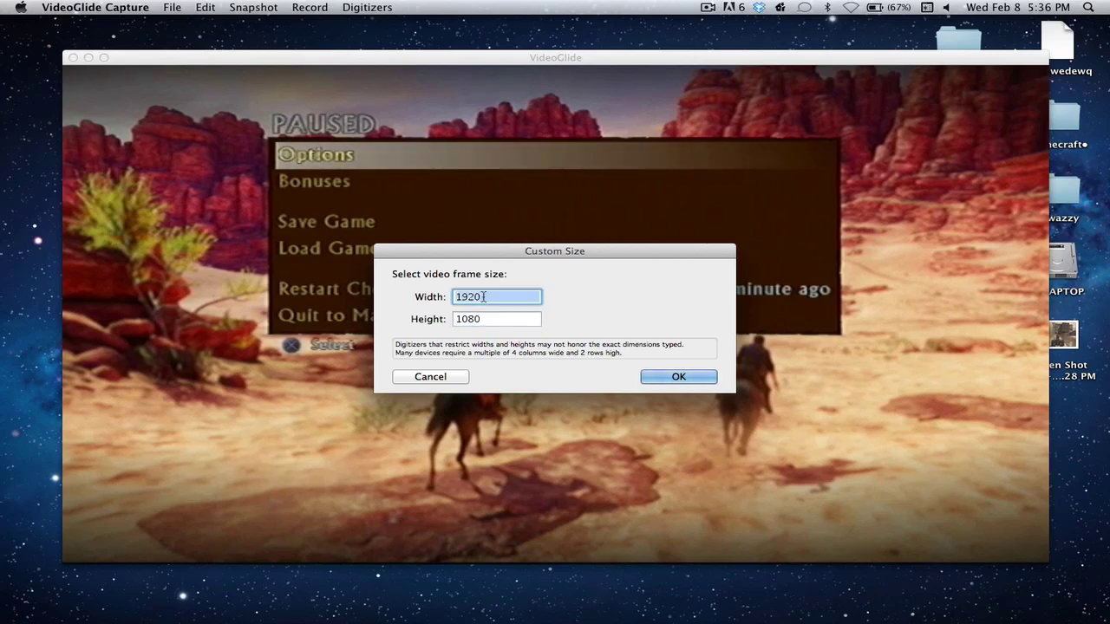
type("1280")
key("Tab")
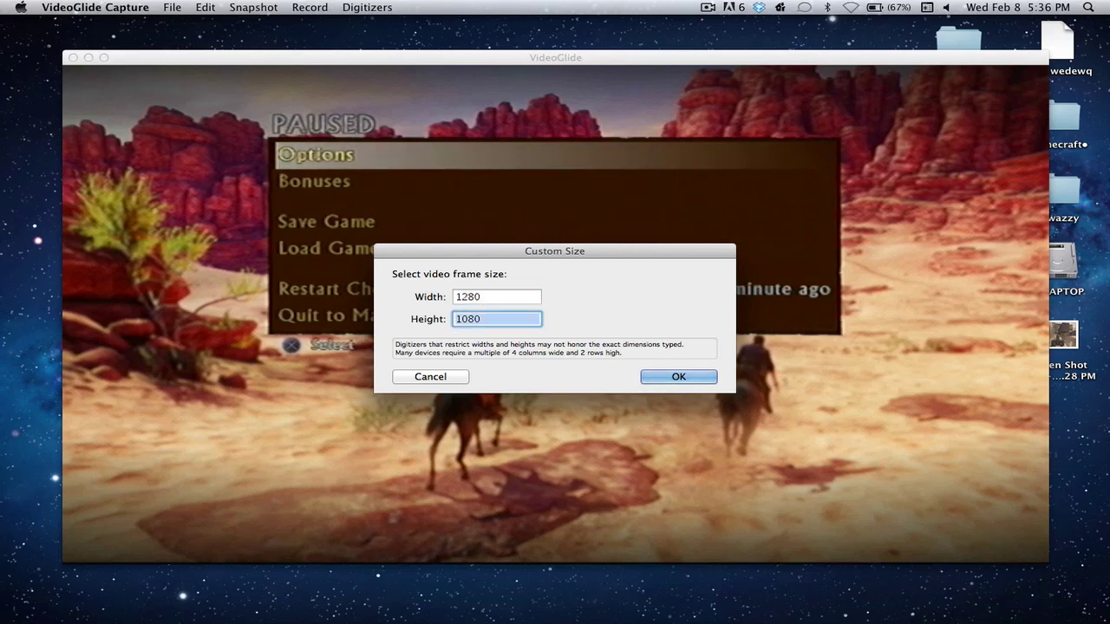
type("720")
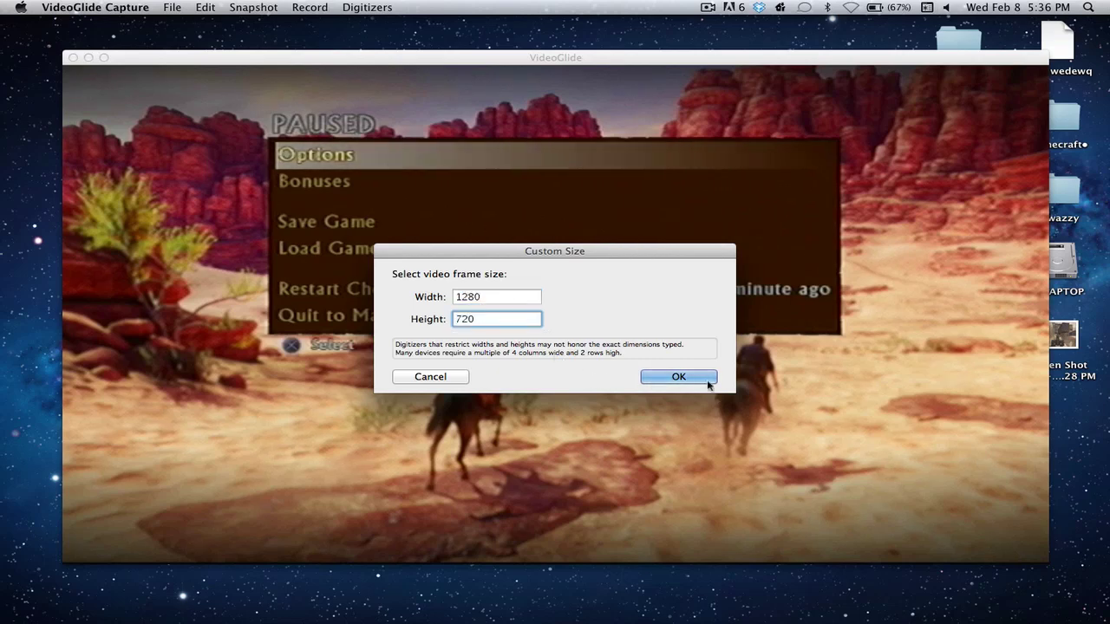
left_click(703, 377)
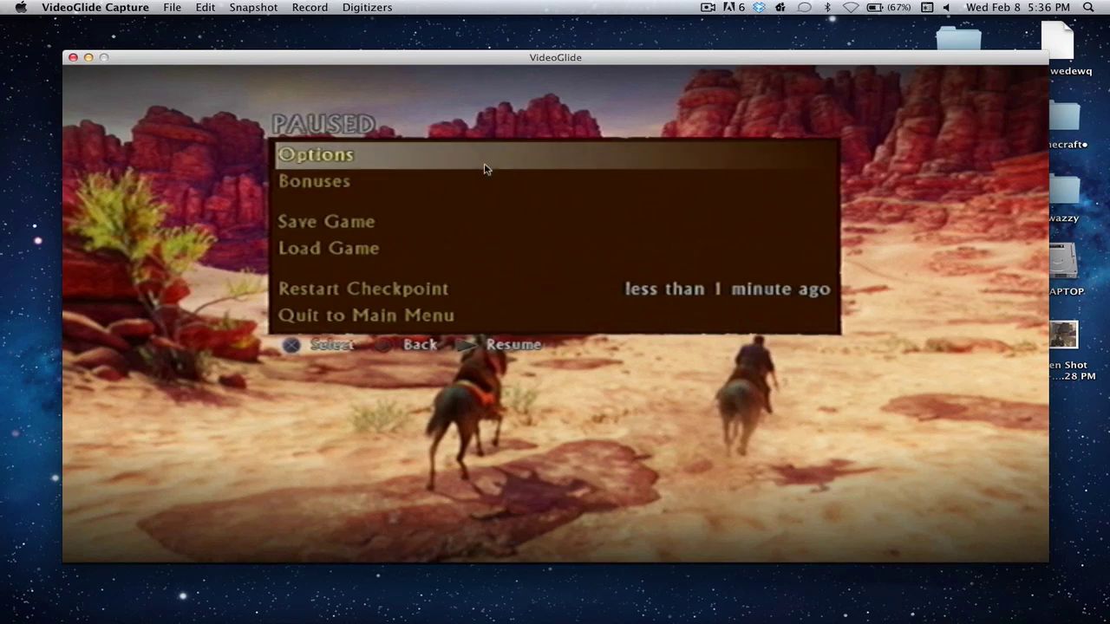
left_click(310, 7)
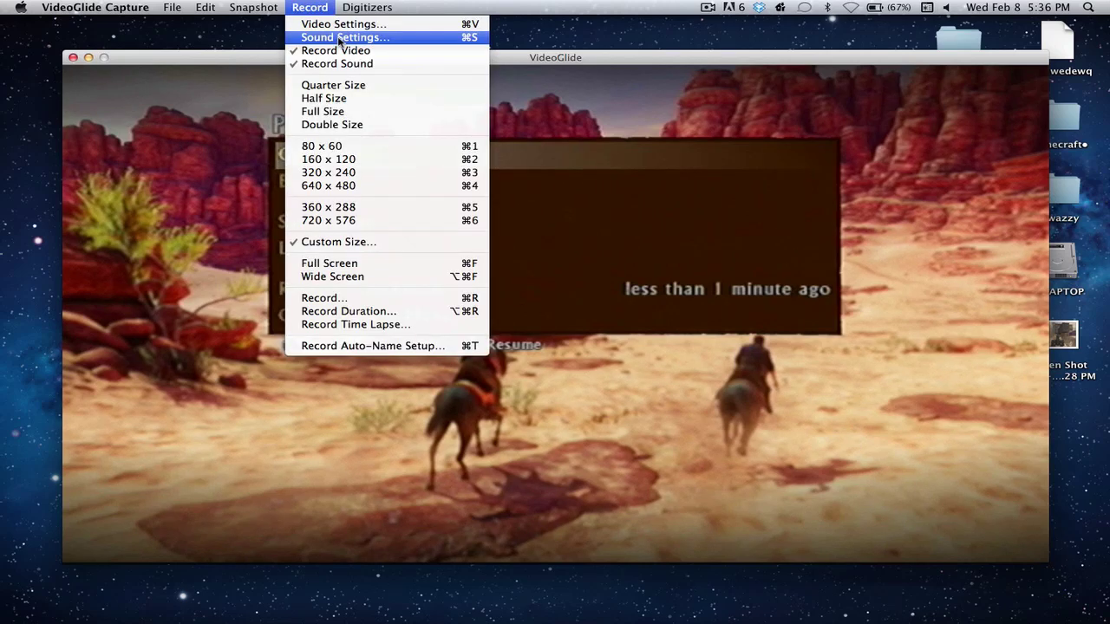
left_click(337, 37)
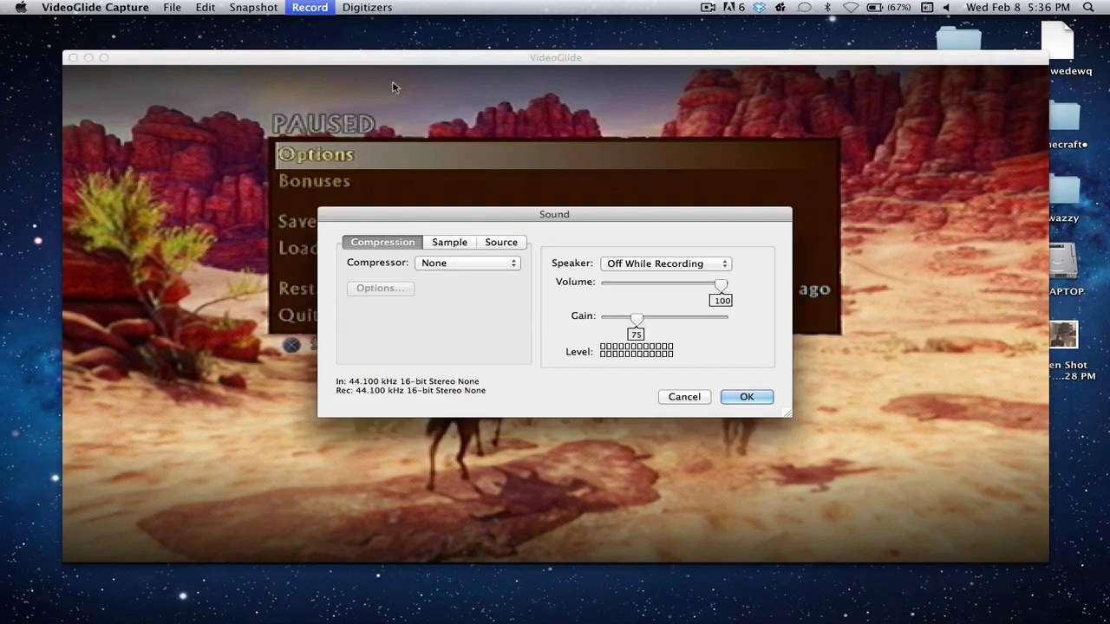
left_click(643, 264)
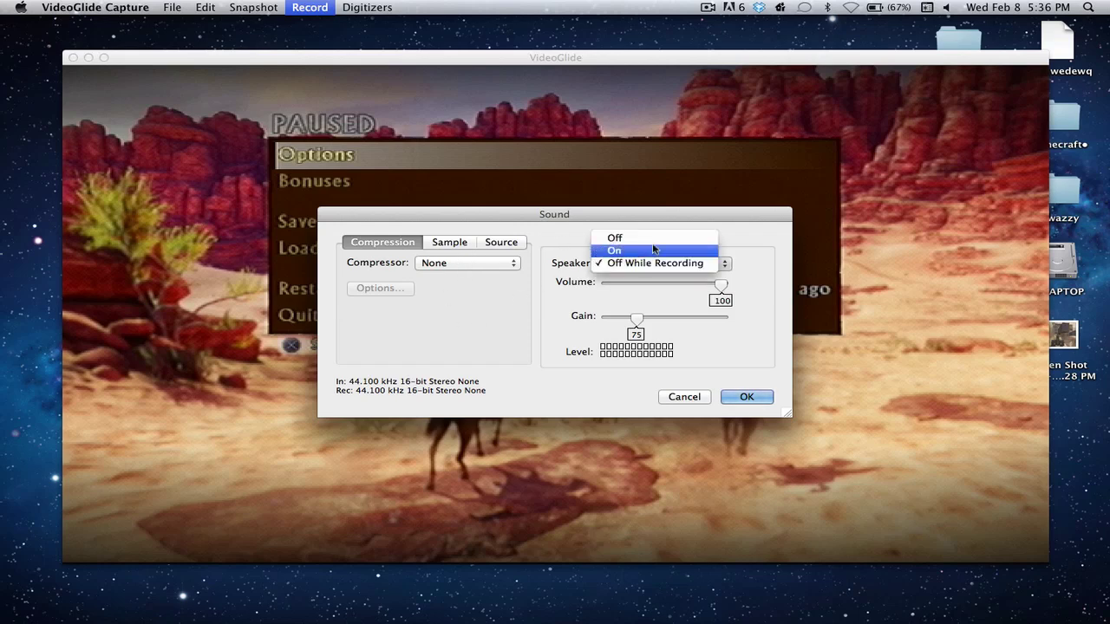
left_click(658, 256)
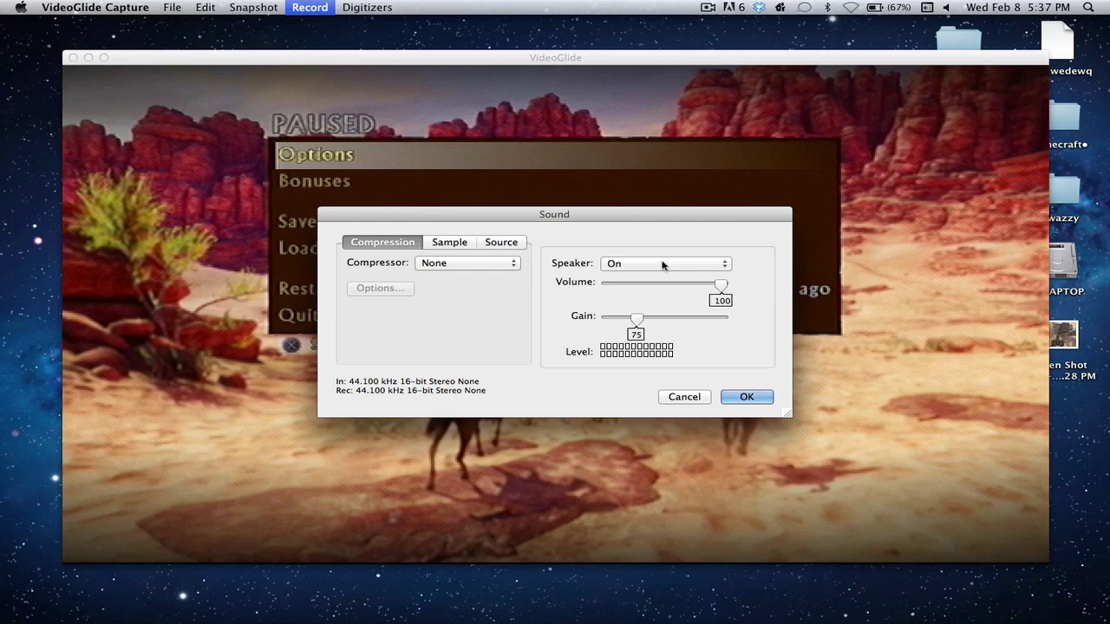
left_click(662, 264)
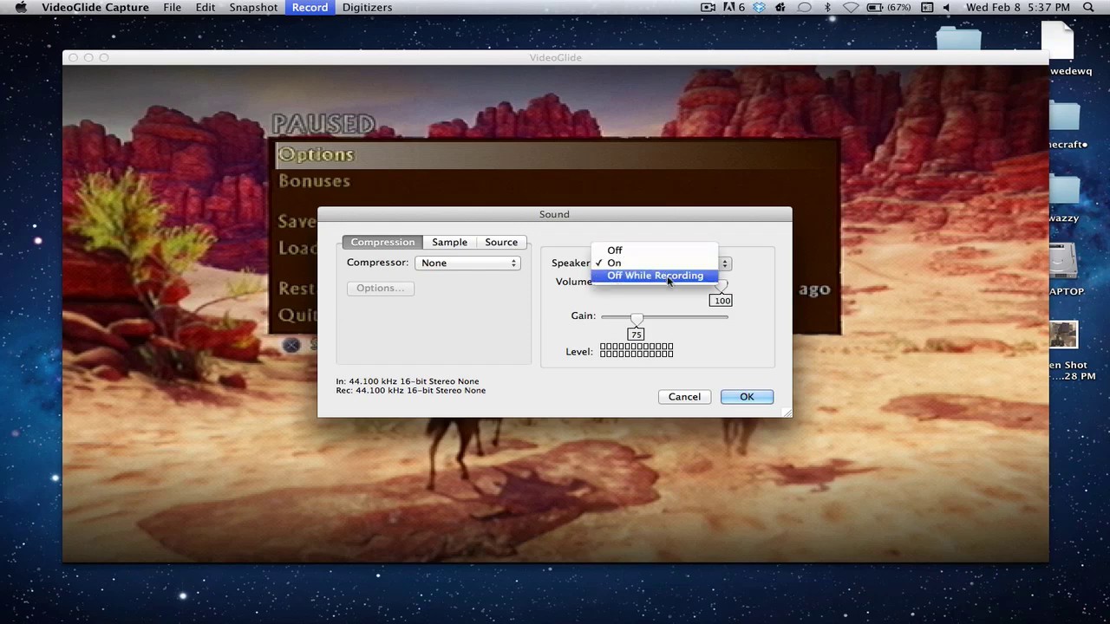
left_click(663, 275)
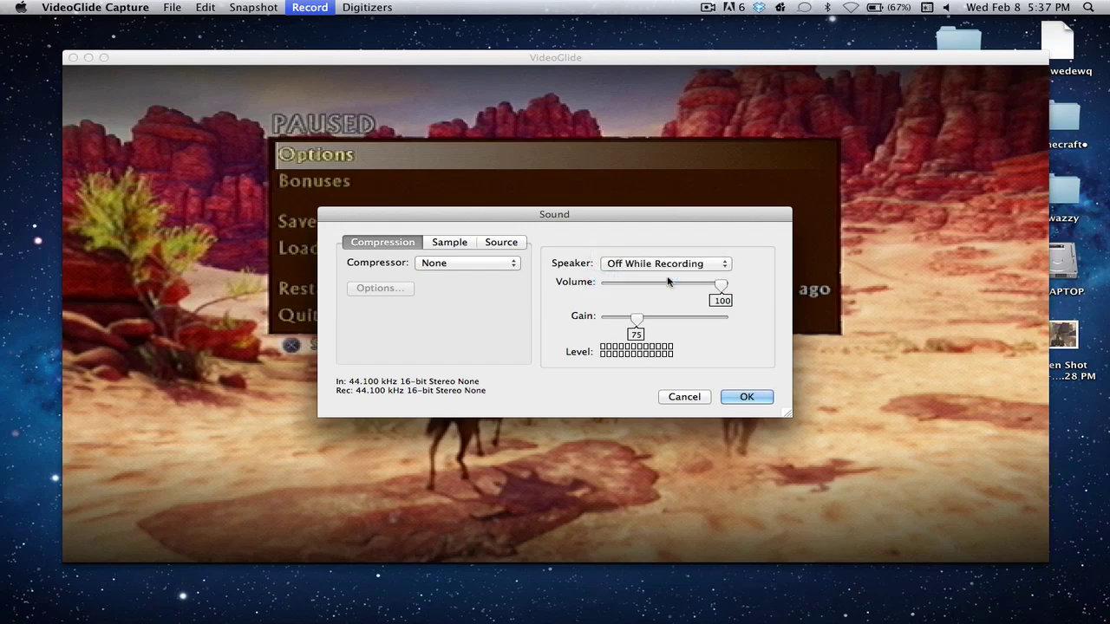
left_click(753, 397)
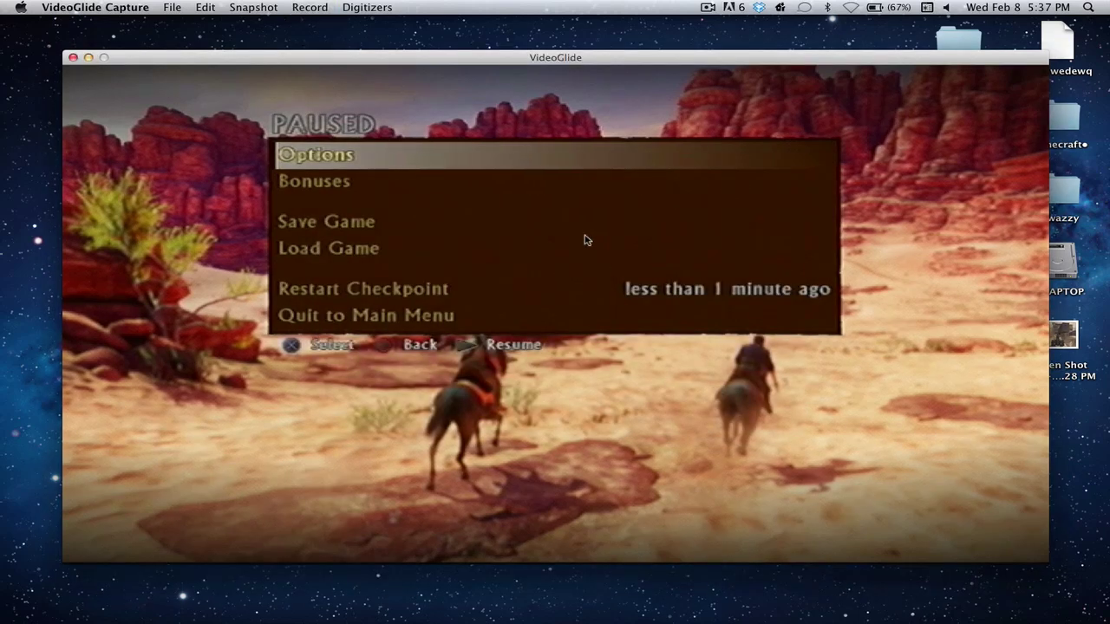
Start a new movie recording saved under the name testfootage.
left_click(309, 8)
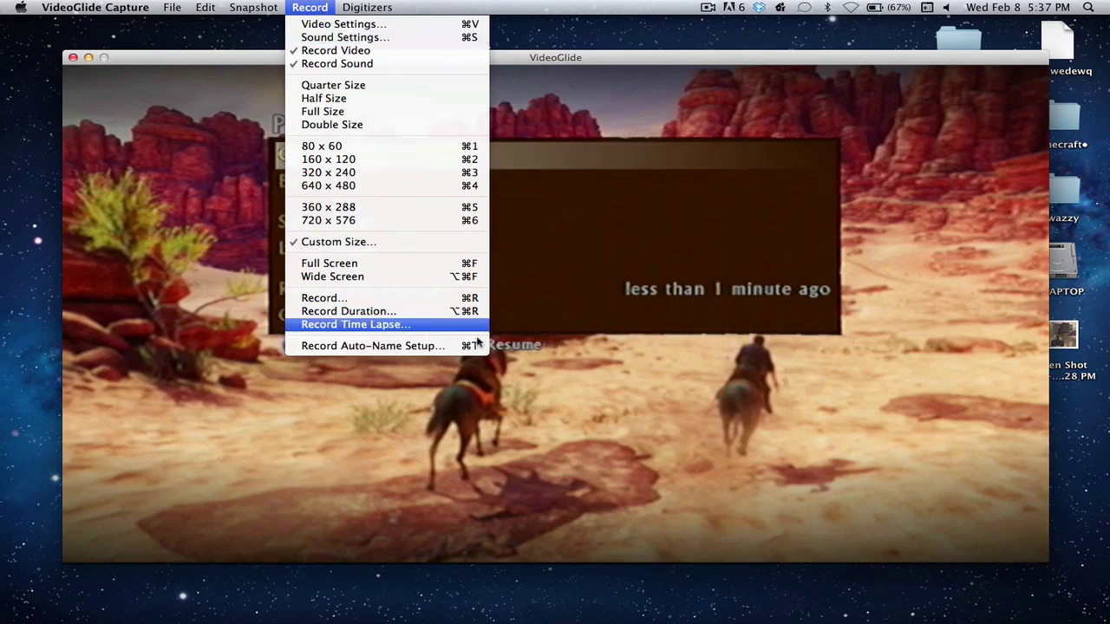
left_click(542, 359)
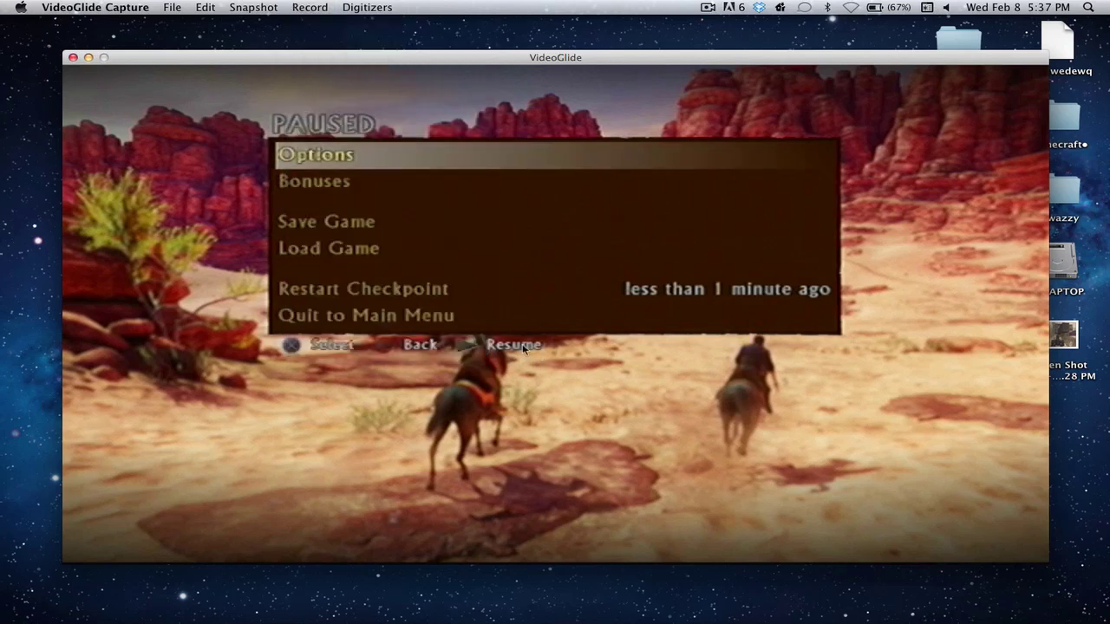
left_click(310, 8)
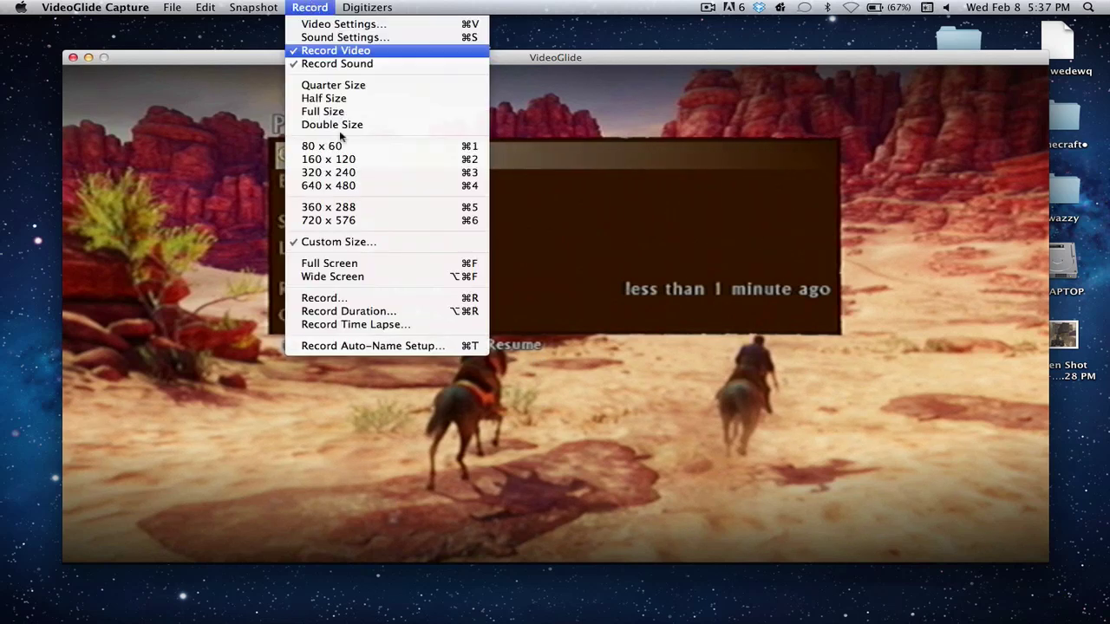
left_click(324, 298)
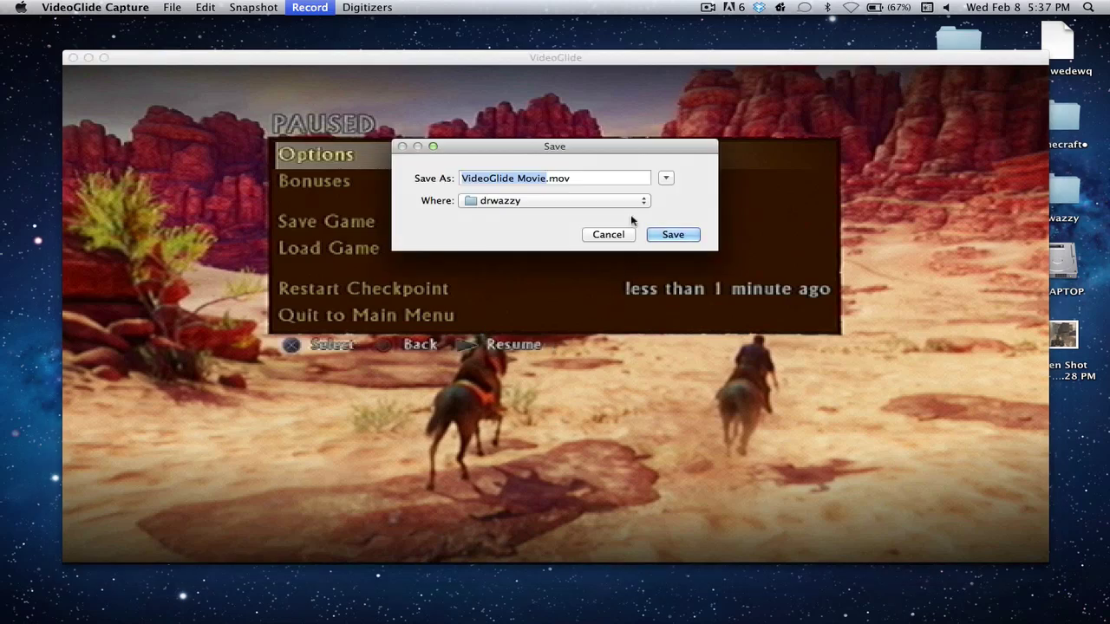
type("testfoota")
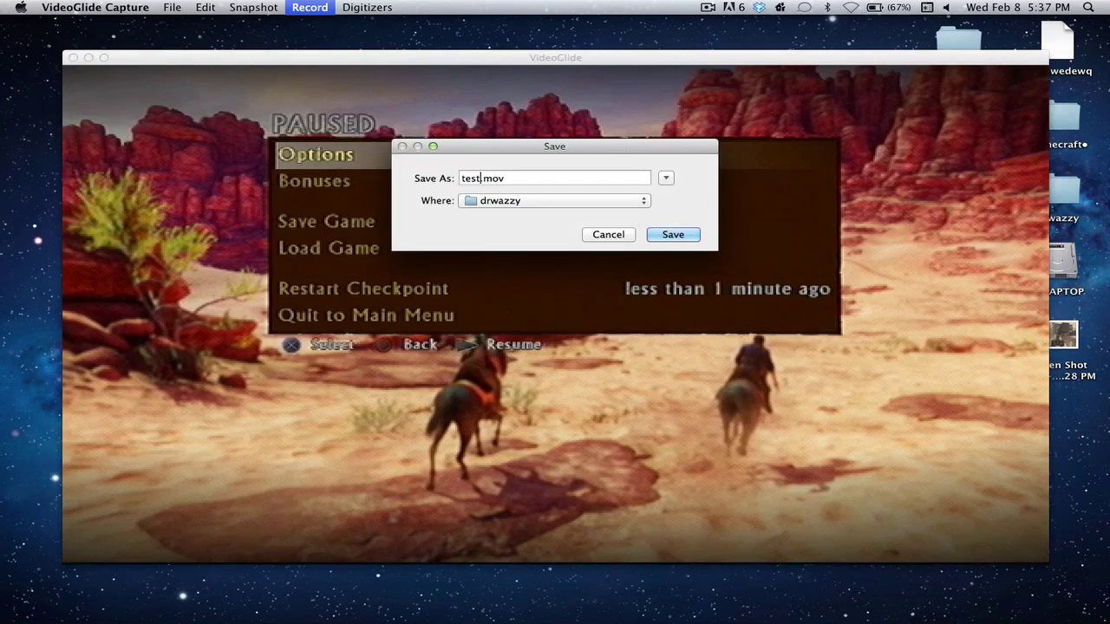
type("ge1")
key("Return")
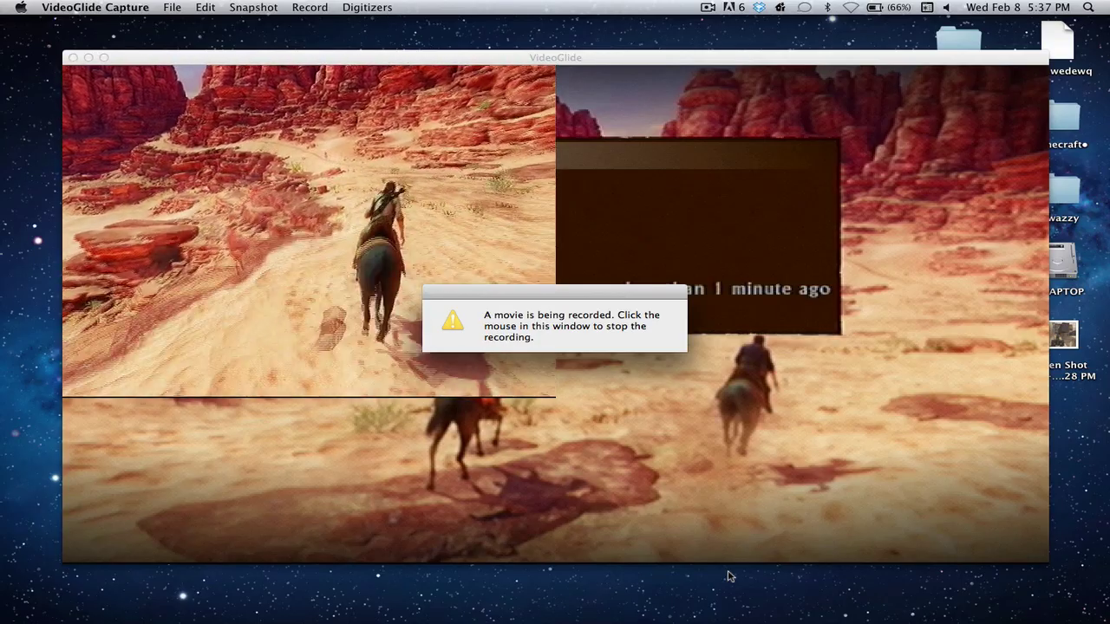
Stop the gameplay recording after about 20 seconds.
left_click(310, 7)
left_click(595, 338)
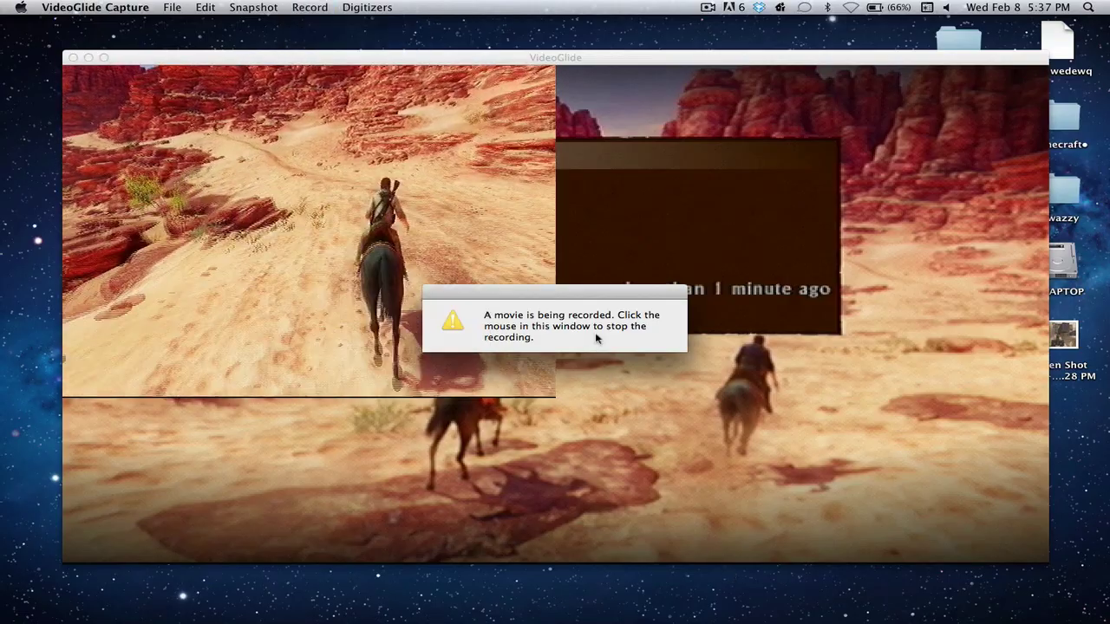
left_click(595, 338)
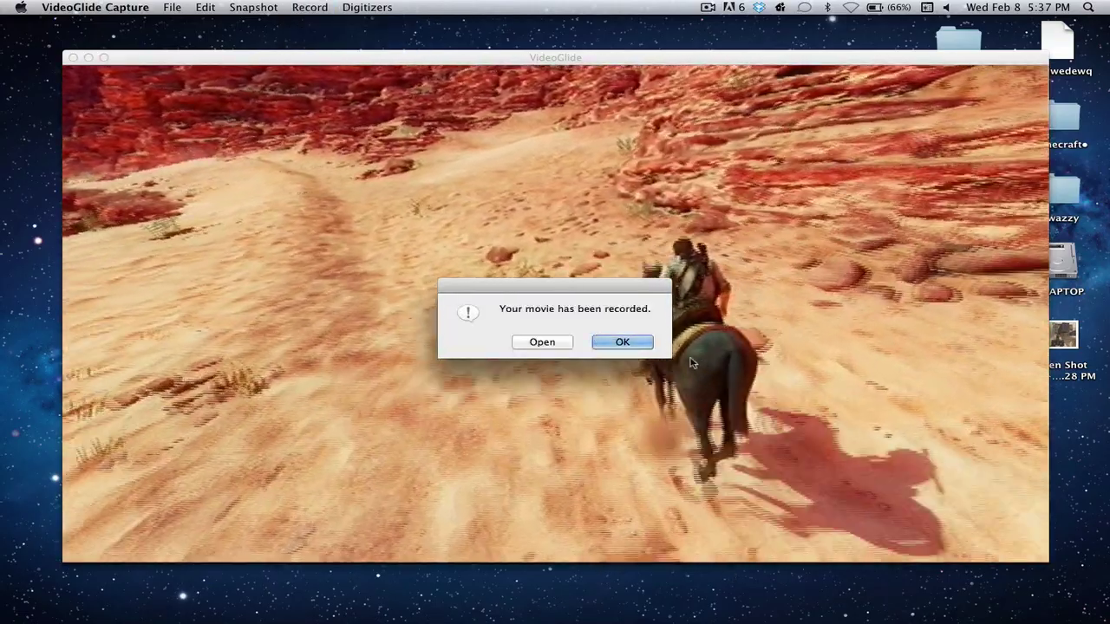
Dismiss the recording-finished message, close the Trash window, and open the home folder.
left_click(622, 342)
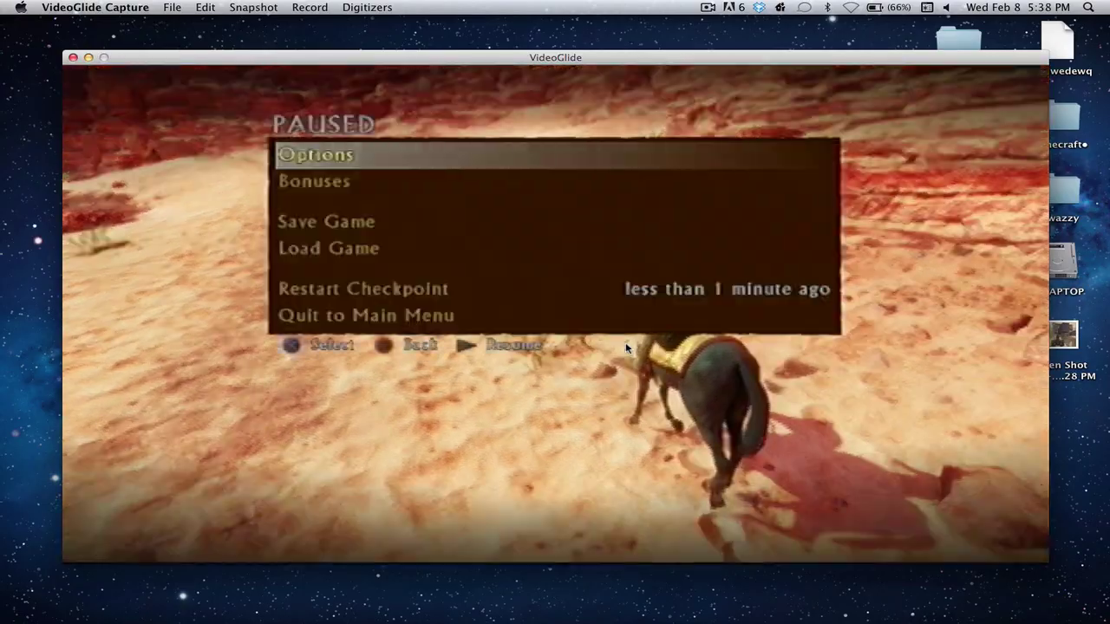
key("ctrl+Right")
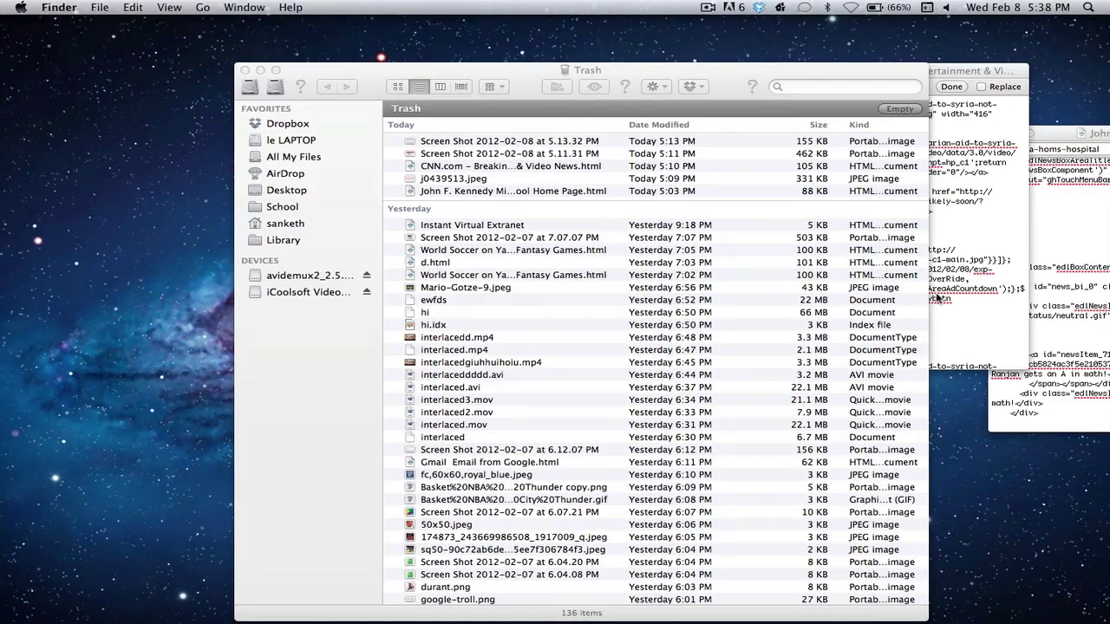
key("super+w")
key("super+h")
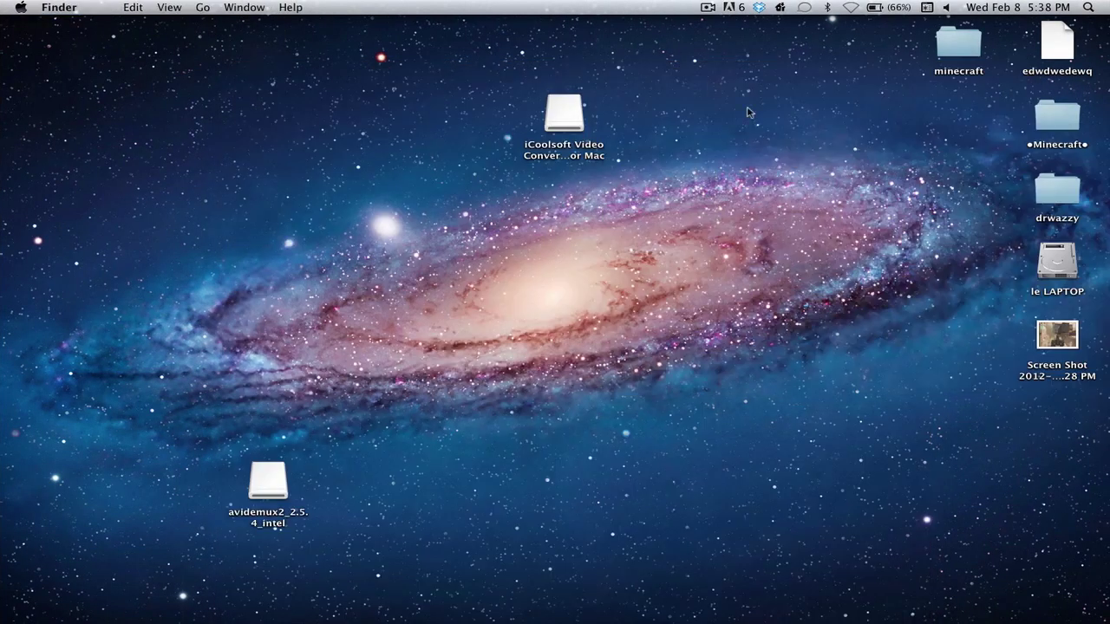
double_click(1059, 198)
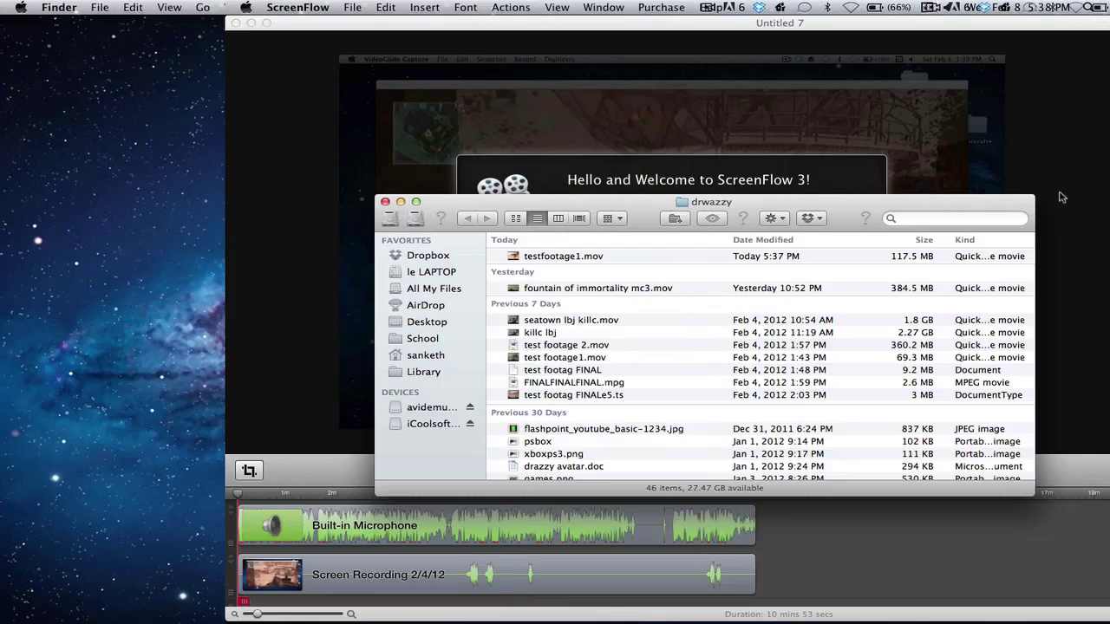
left_click_drag(452, 205, 832, 215)
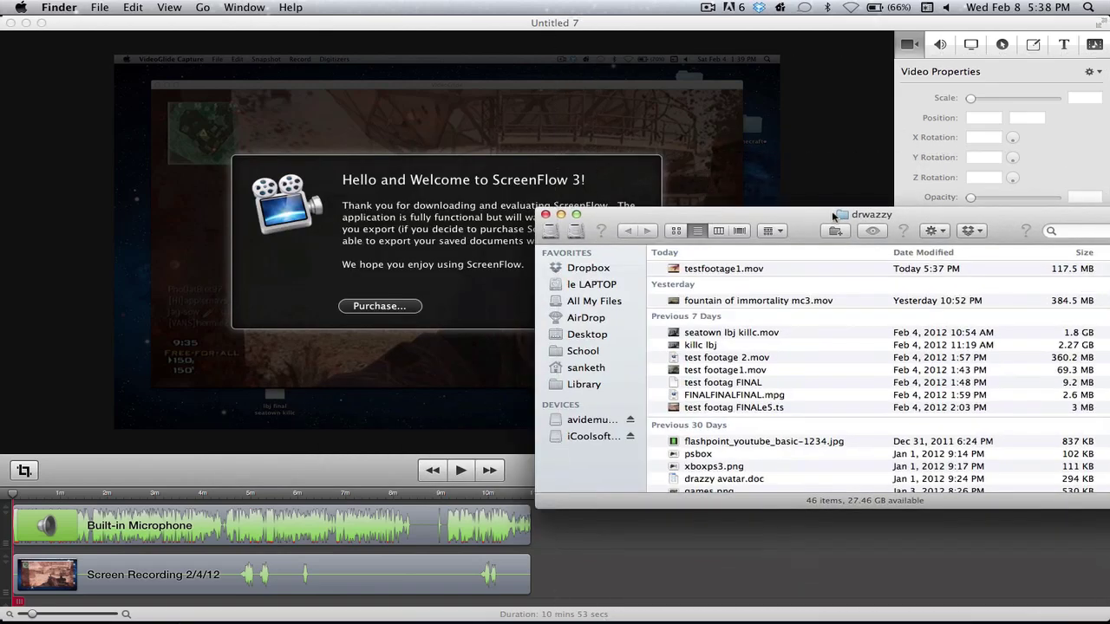
Move the home folder window onto desktop 3 in Mission Control and switch to that desktop.
scroll(652, 363, "down", 10)
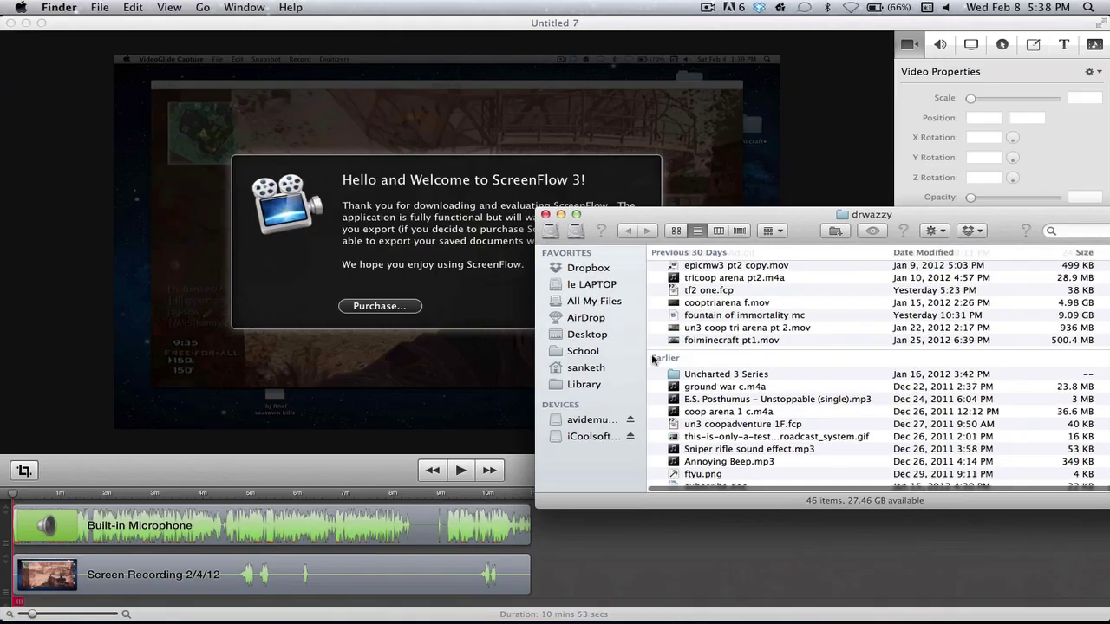
key("F3")
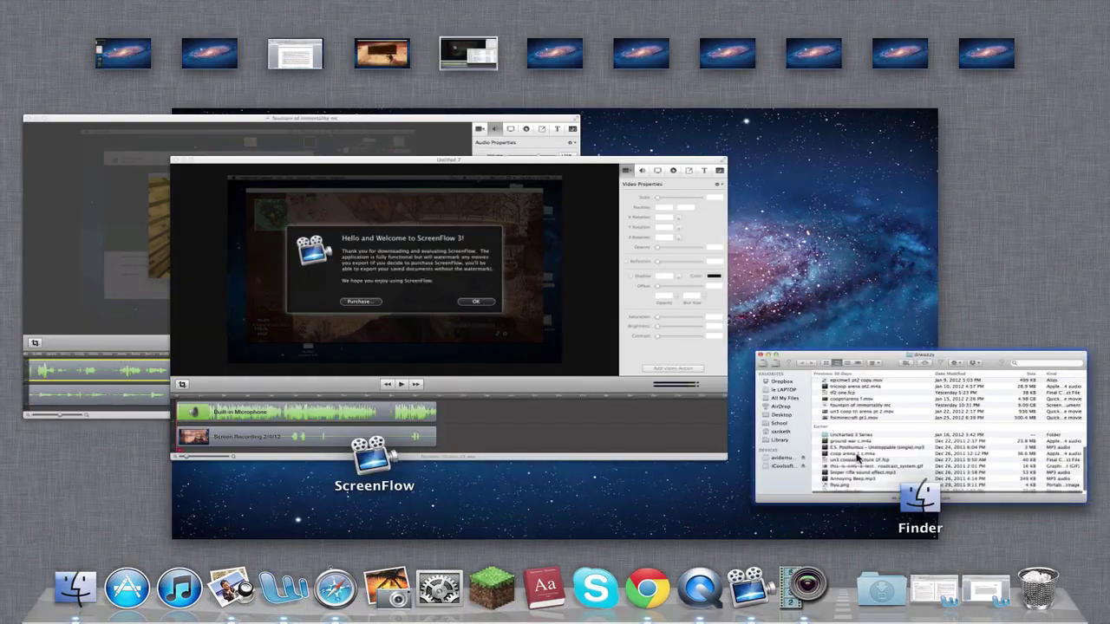
left_click_drag(855, 459, 546, 45)
key("F3")
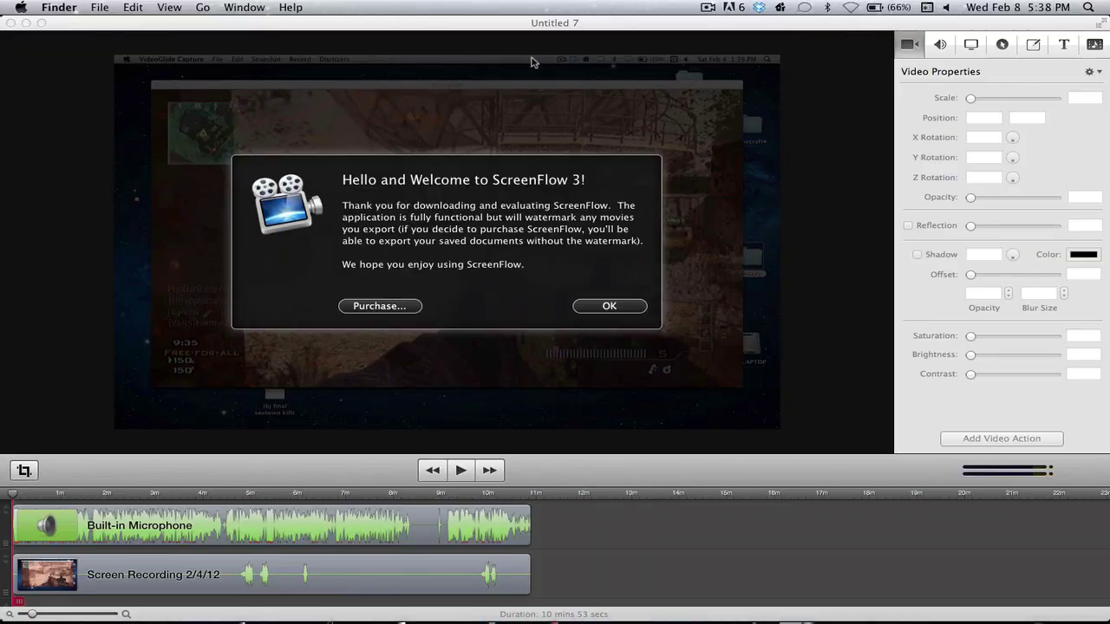
key("F3")
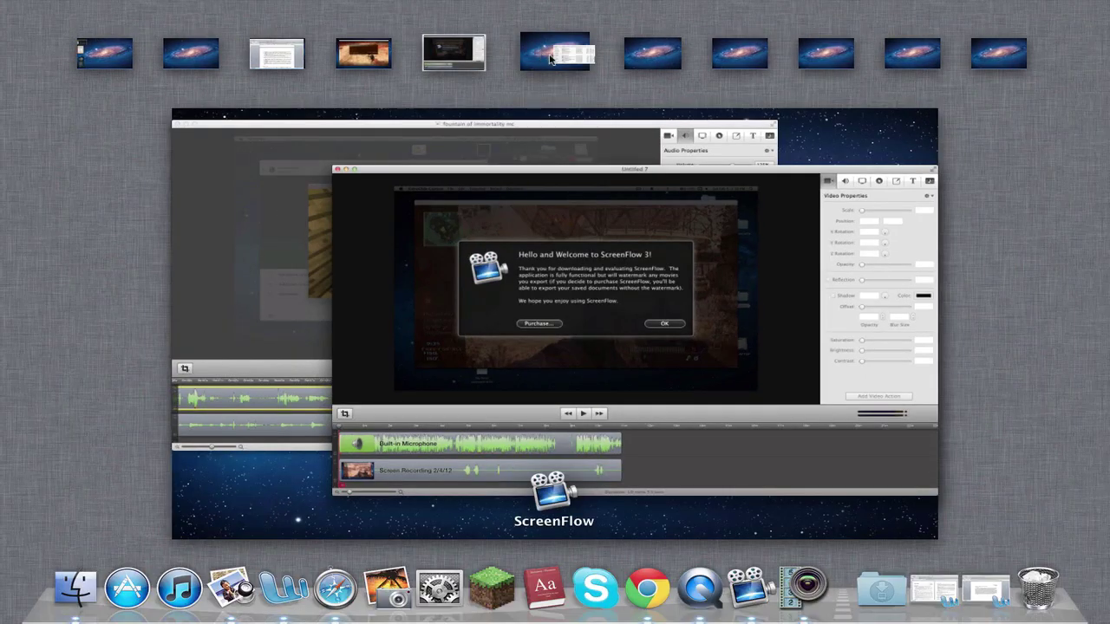
left_click(546, 48)
Open testfootage1.mov from the home folder in QuickTime Player.
left_click_drag(779, 217, 489, 212)
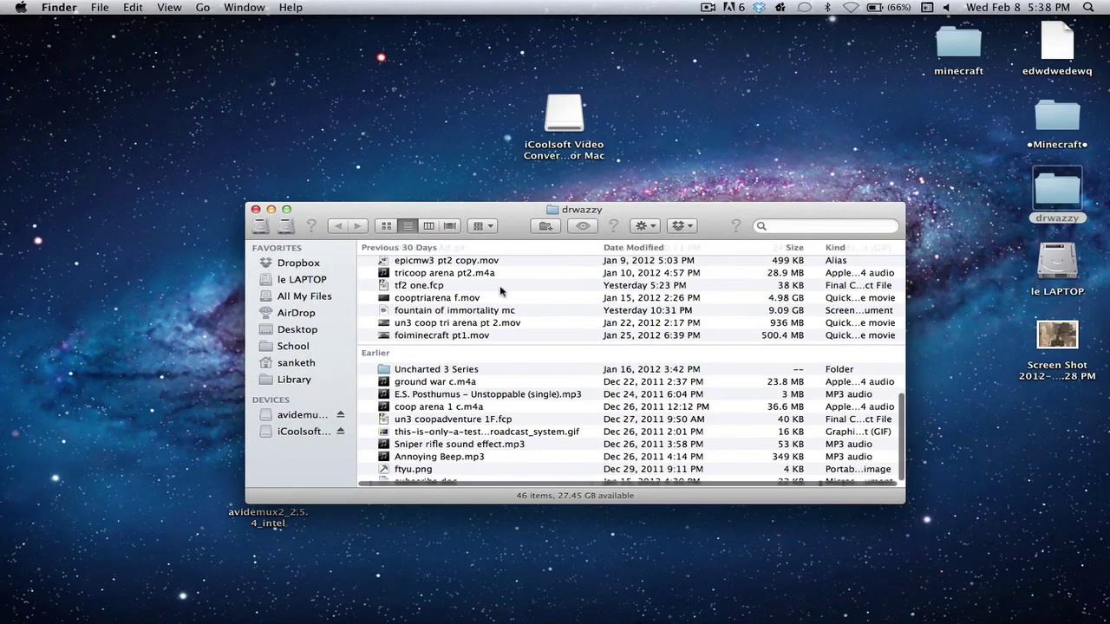
scroll(444, 267, "up", 10)
double_click(444, 267)
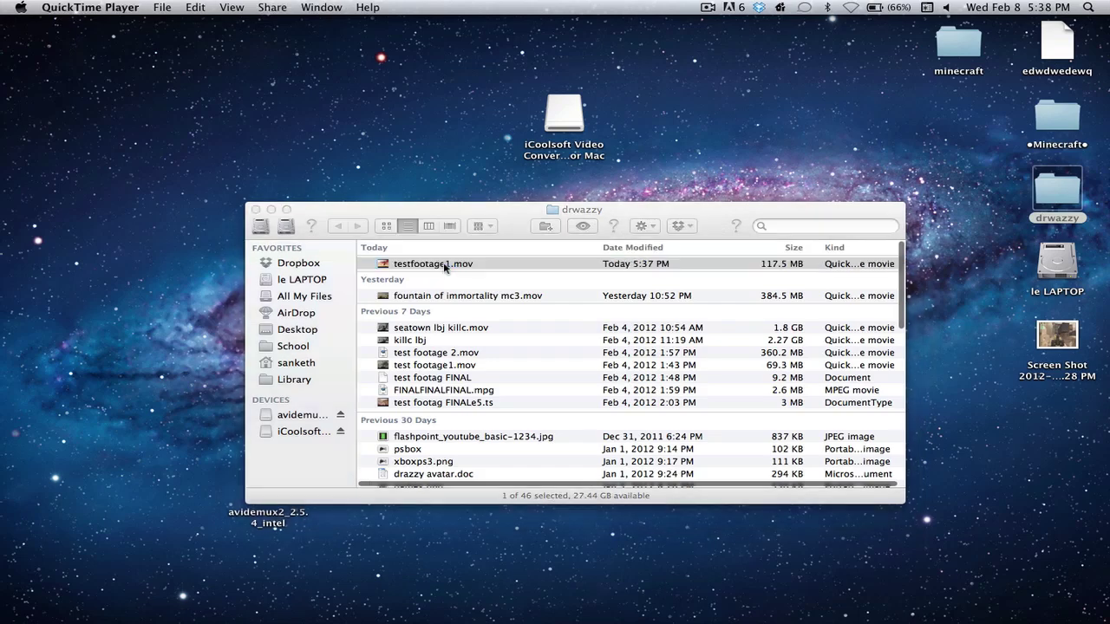
mouse_move(748, 586)
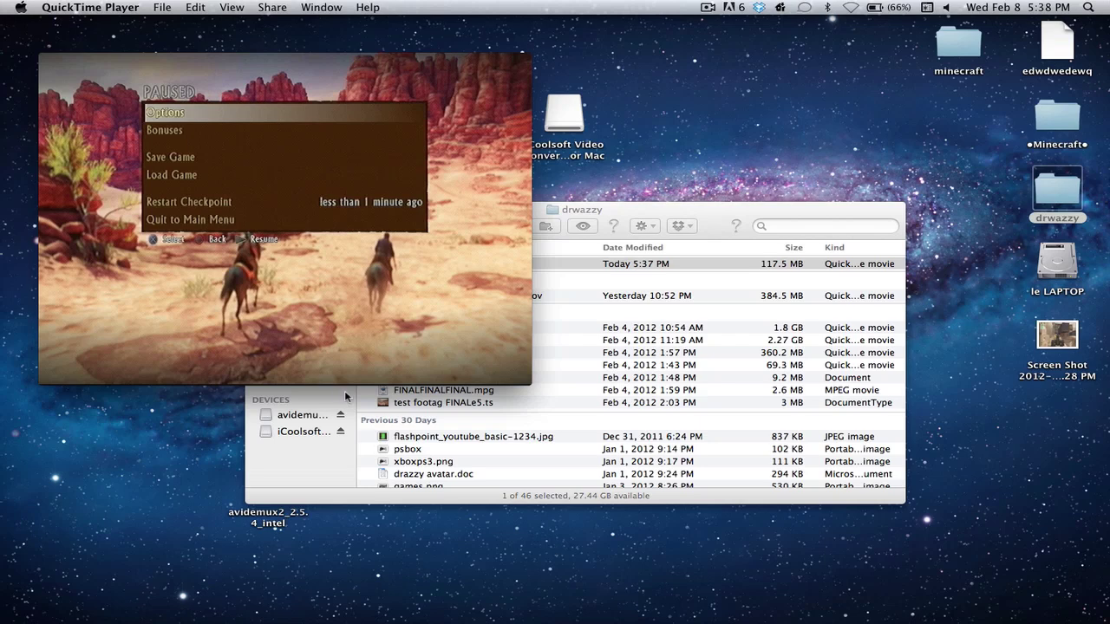
mouse_move(443, 315)
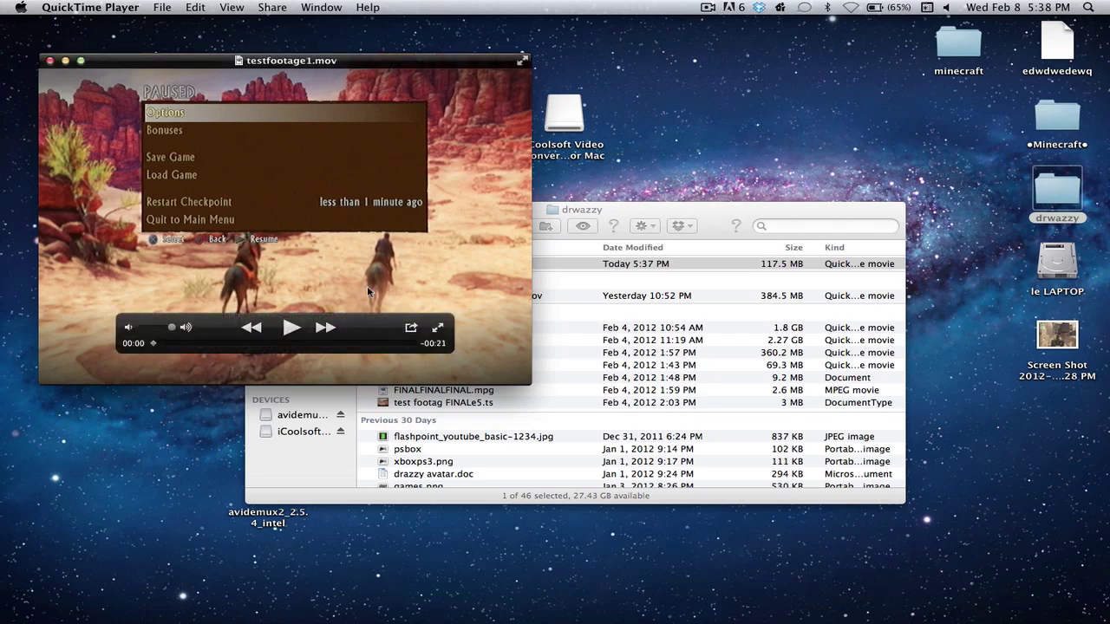
Play the clip, pausing at 00:06 and 00:17 and skipping ahead to the canyon scene.
left_click(294, 328)
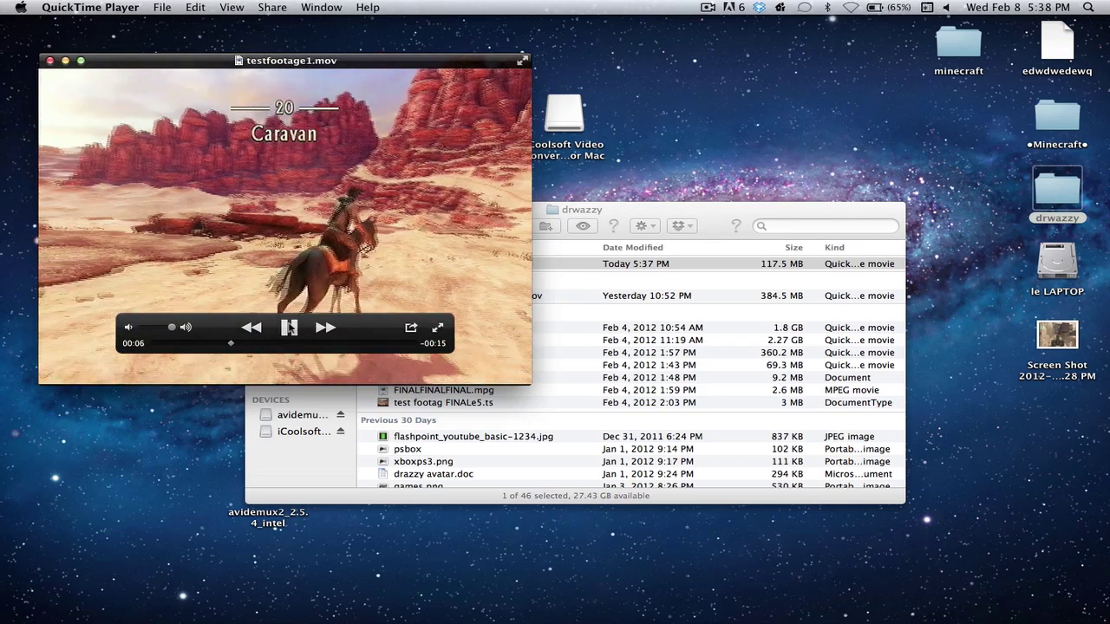
left_click(291, 330)
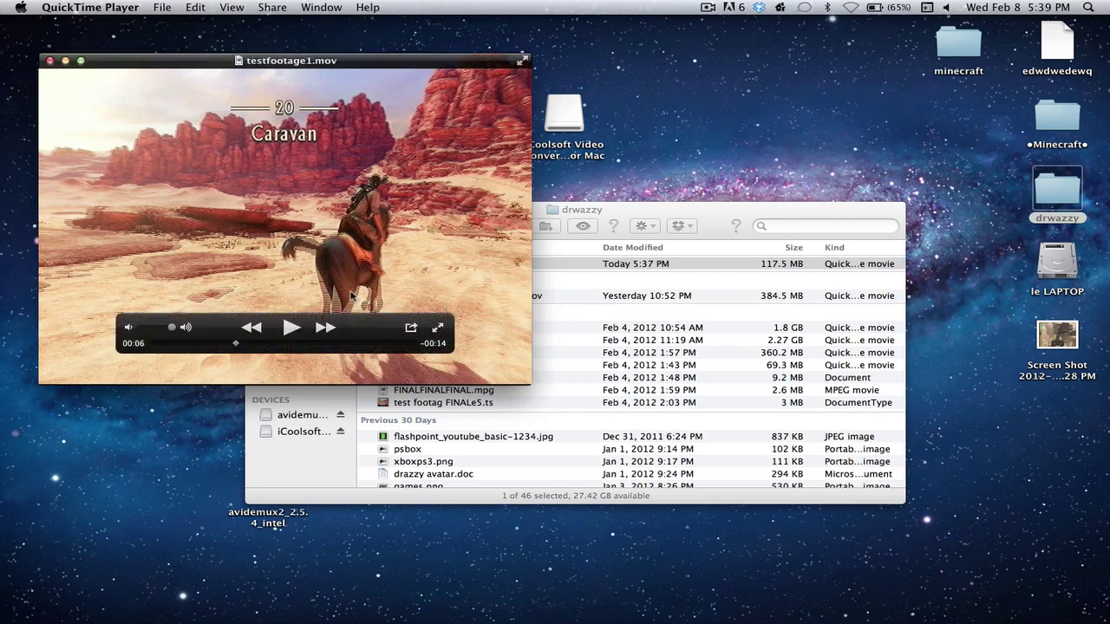
left_click(294, 328)
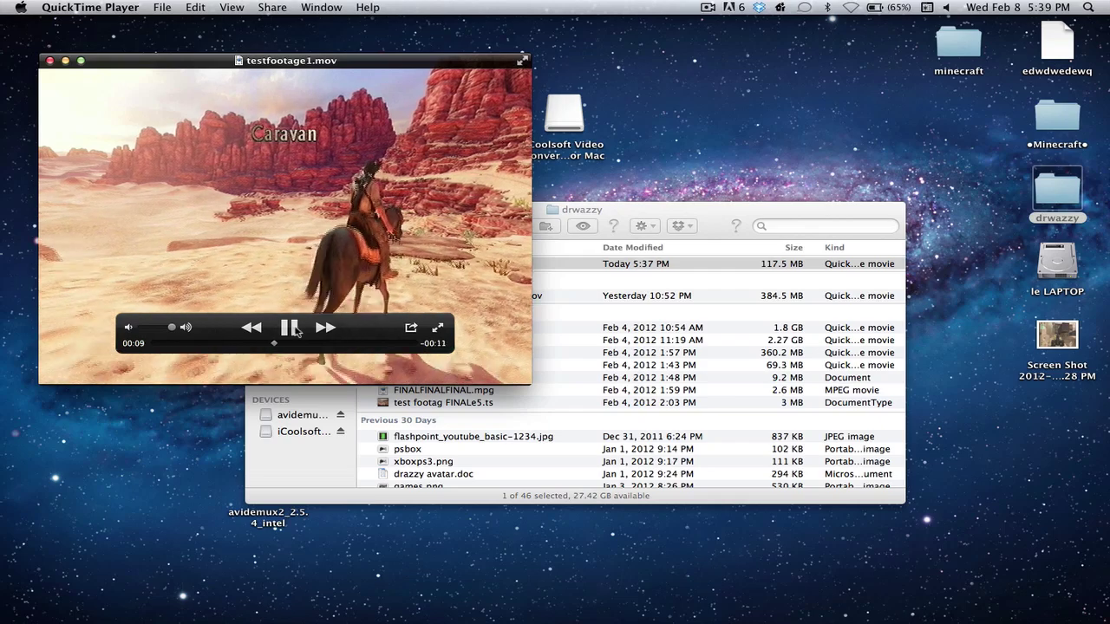
left_click(325, 346)
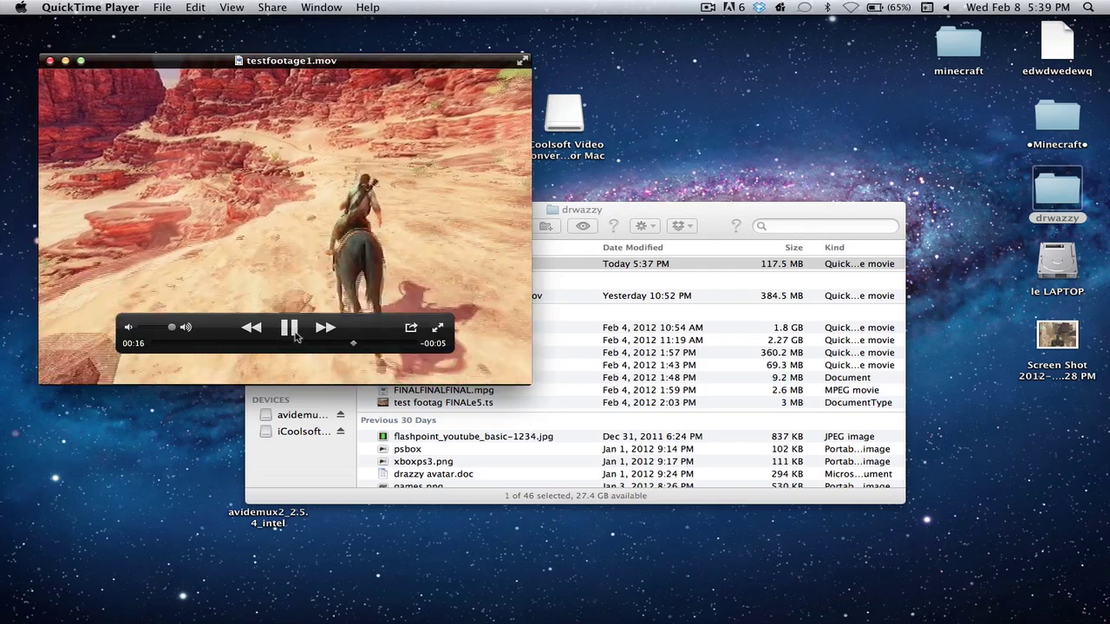
left_click(297, 334)
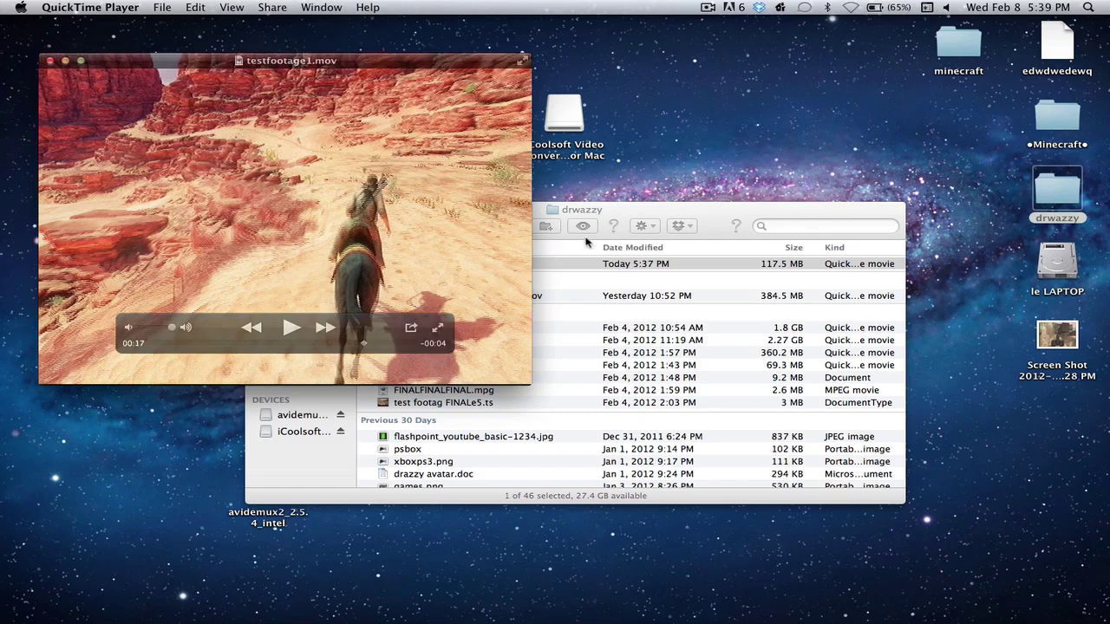
left_click(292, 326)
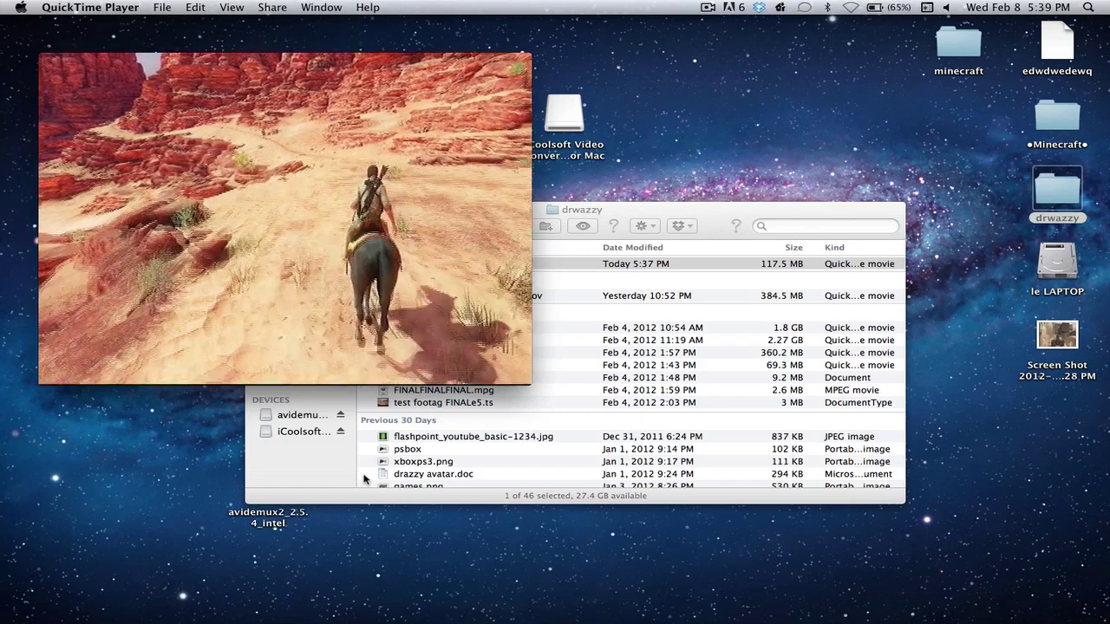
mouse_move(293, 330)
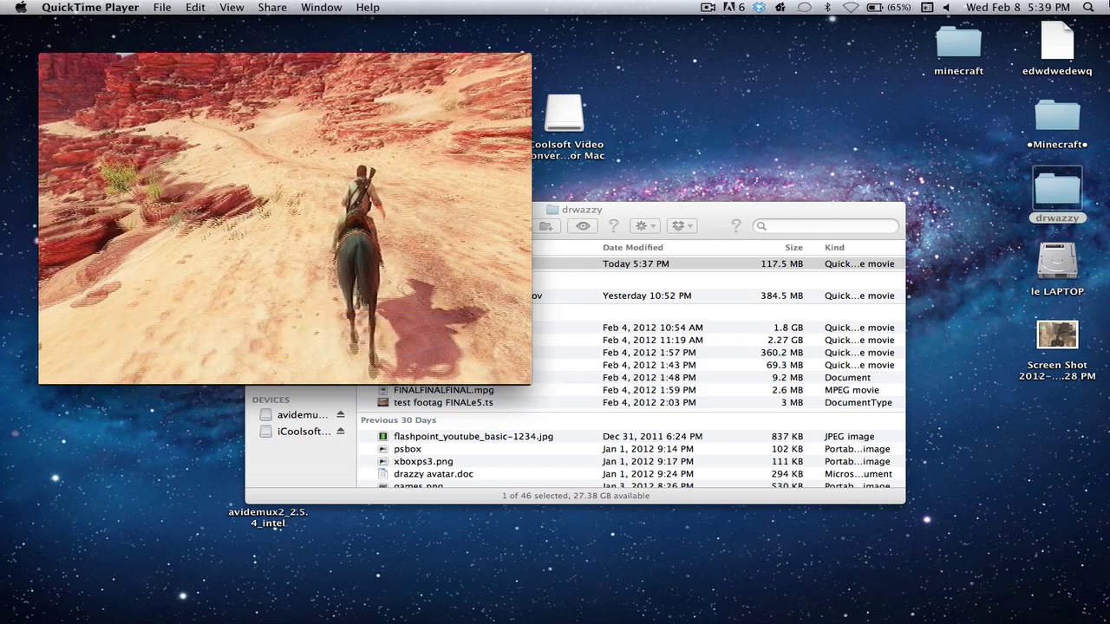
Launch Avidemux by searching 'avidemu' in Spotlight.
key("super+space")
type("a")
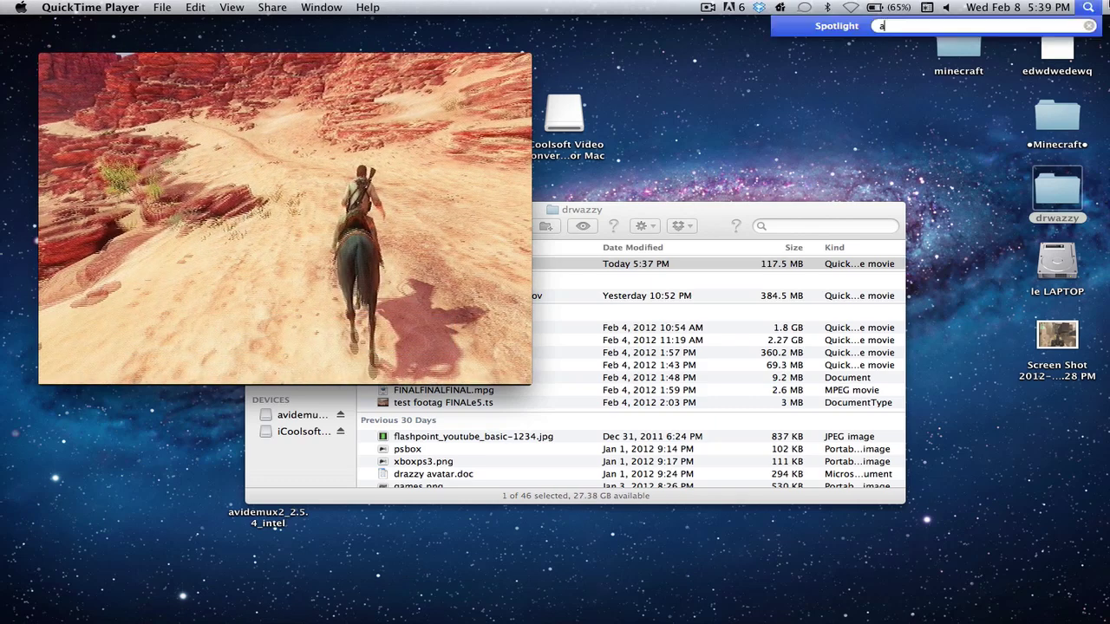
type("videmux")
key("Return")
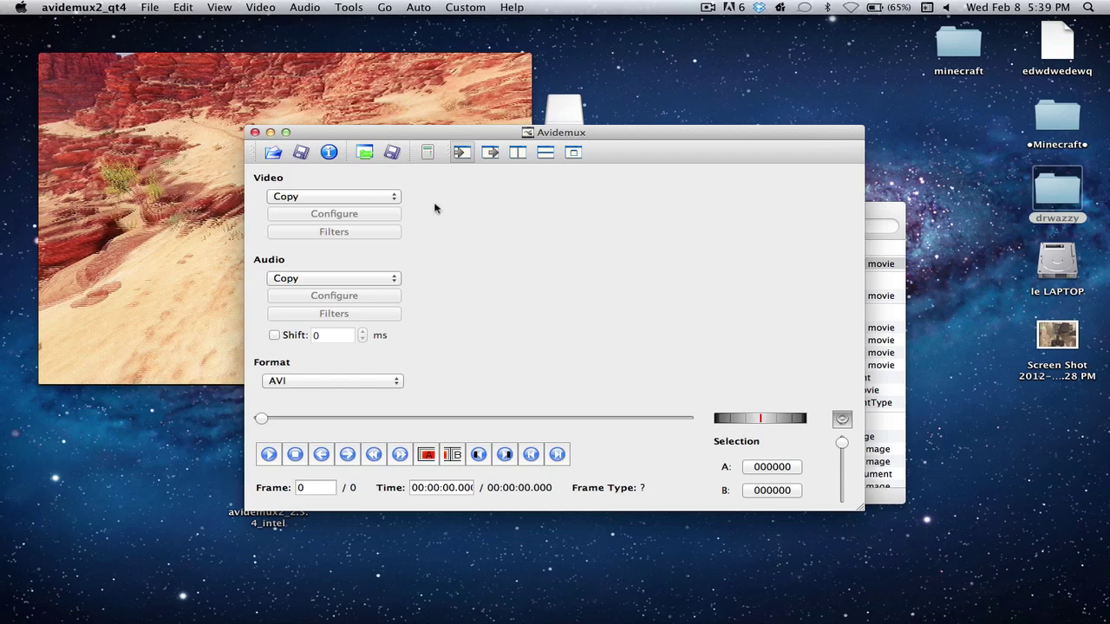
Open testfootage1.mov from the drwazzy folder and nudge the editor window slightly higher.
left_click(149, 7)
left_click(165, 24)
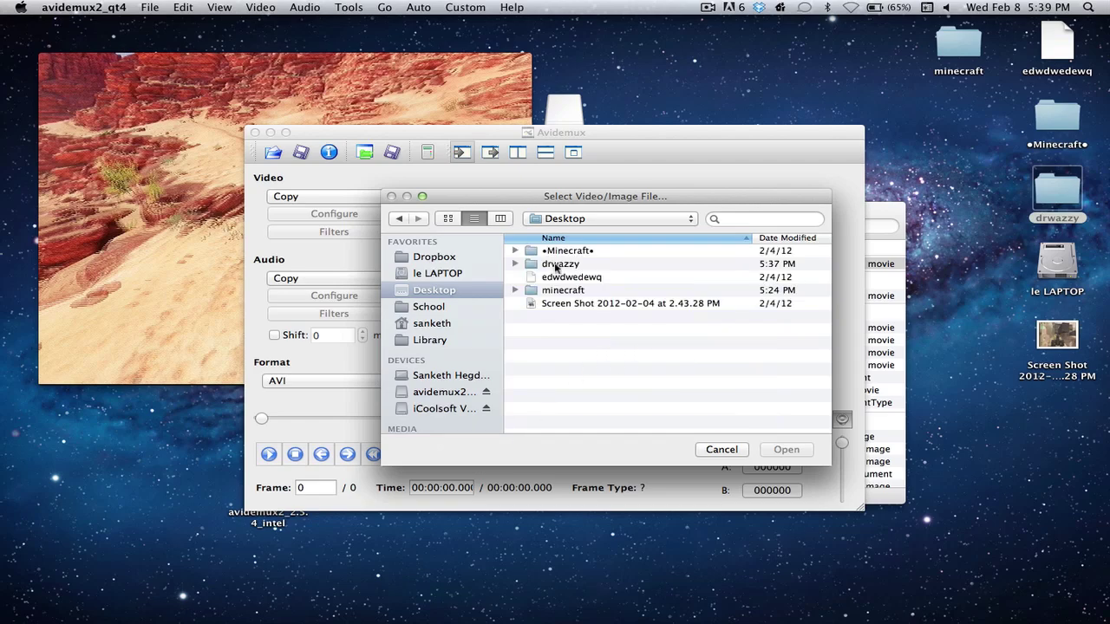
double_click(553, 264)
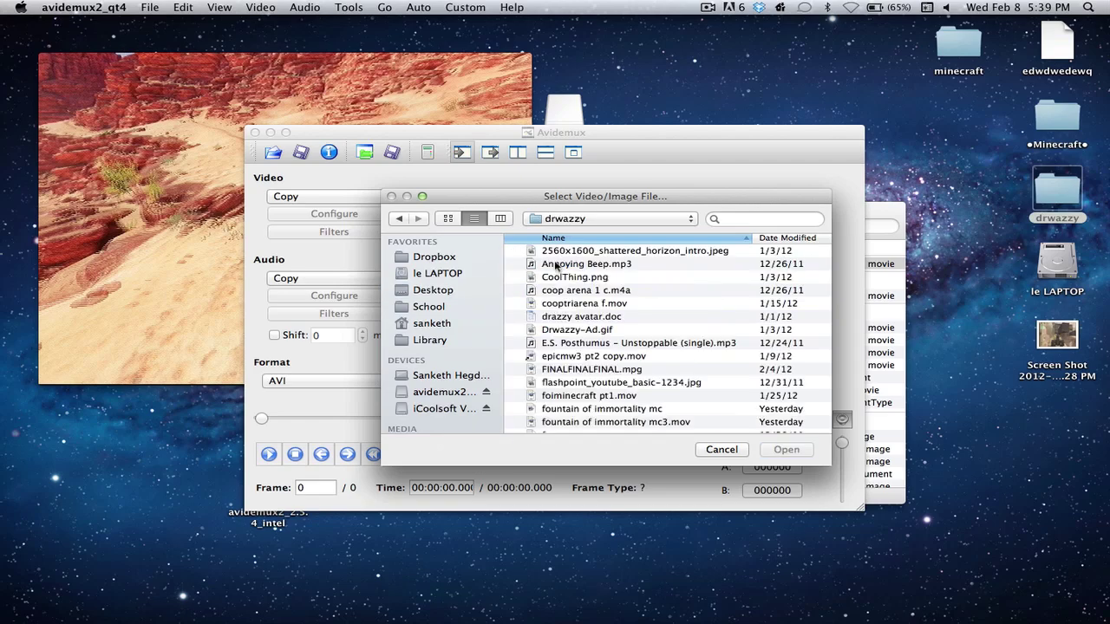
key("F3")
key("F3")
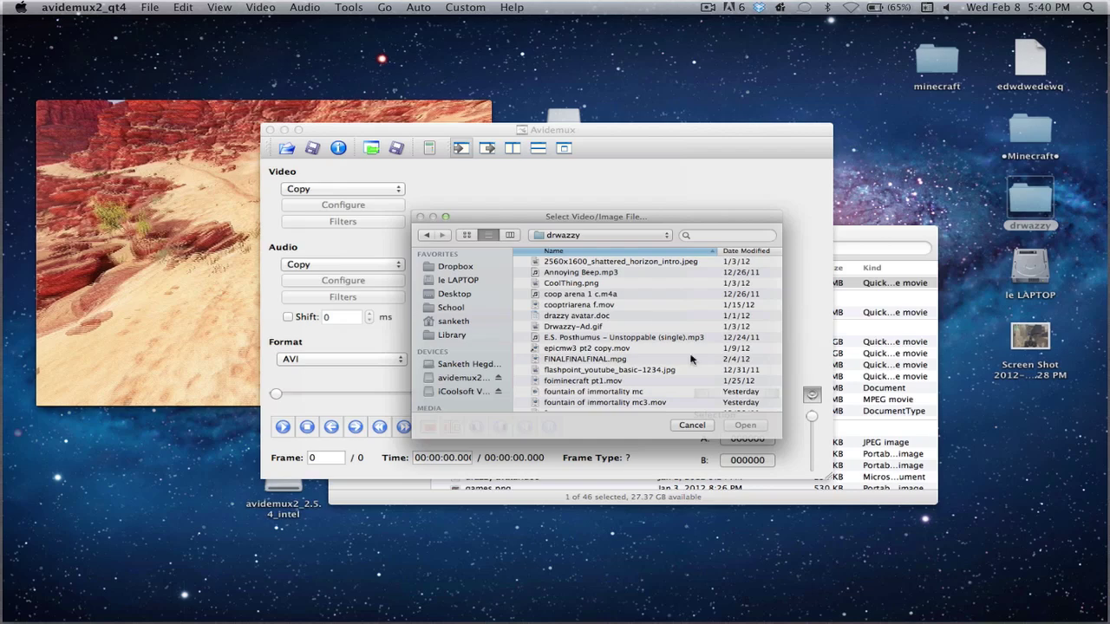
scroll(681, 399, "down", 10)
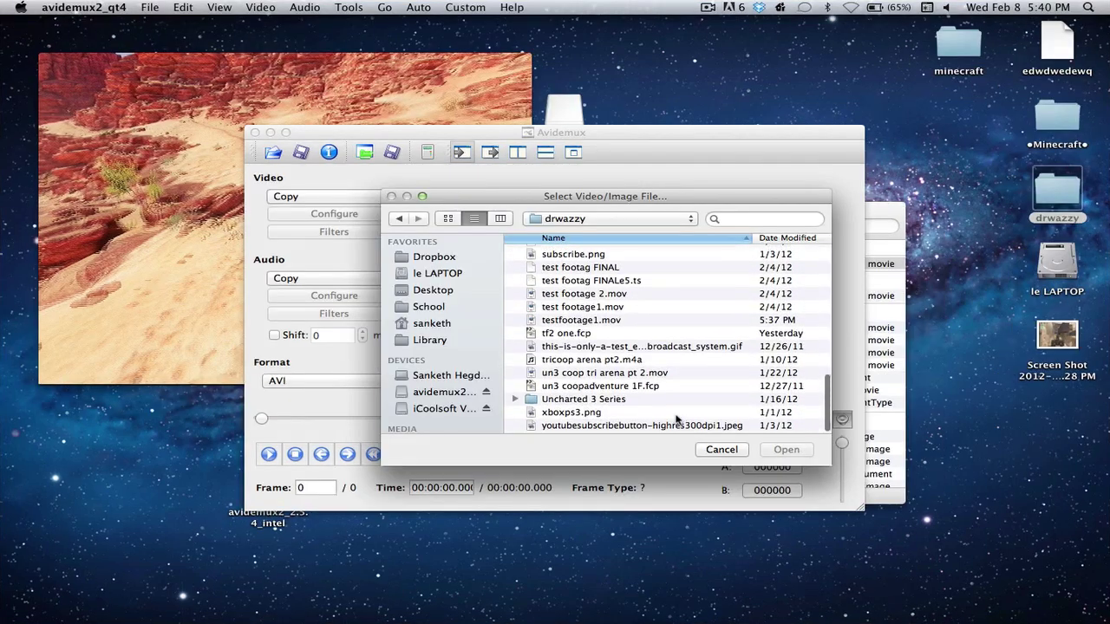
scroll(621, 386, "up", 3)
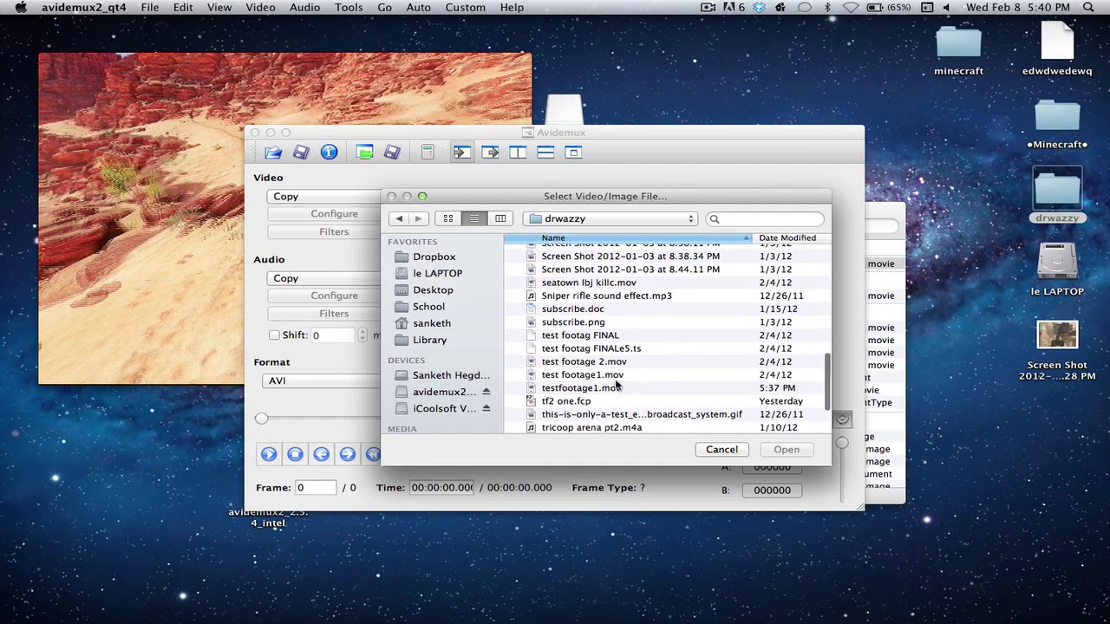
left_click(618, 389)
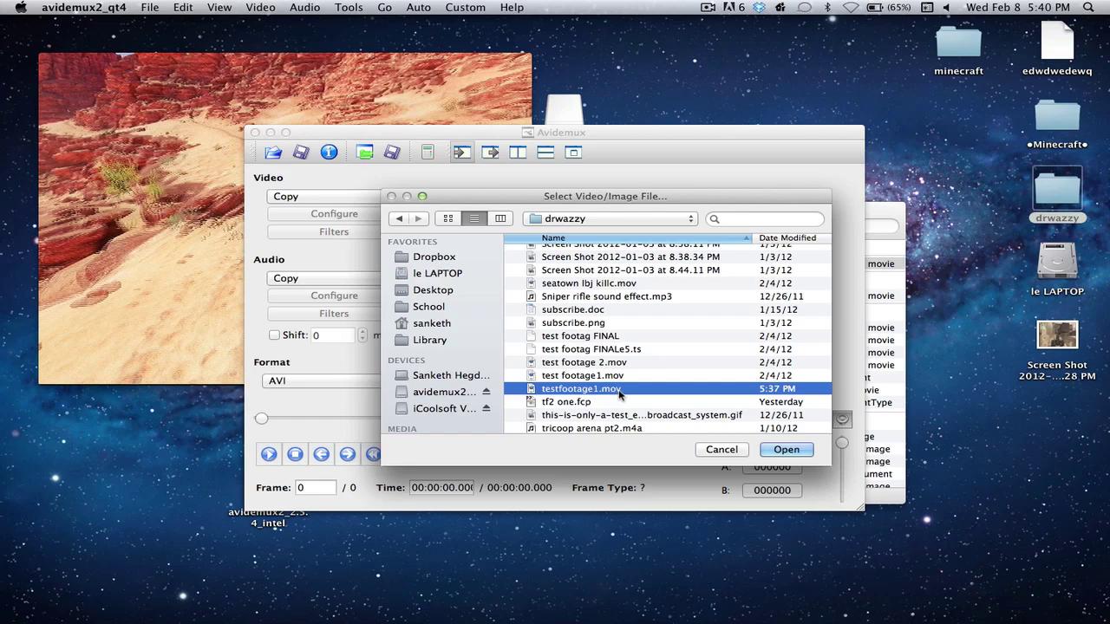
double_click(619, 389)
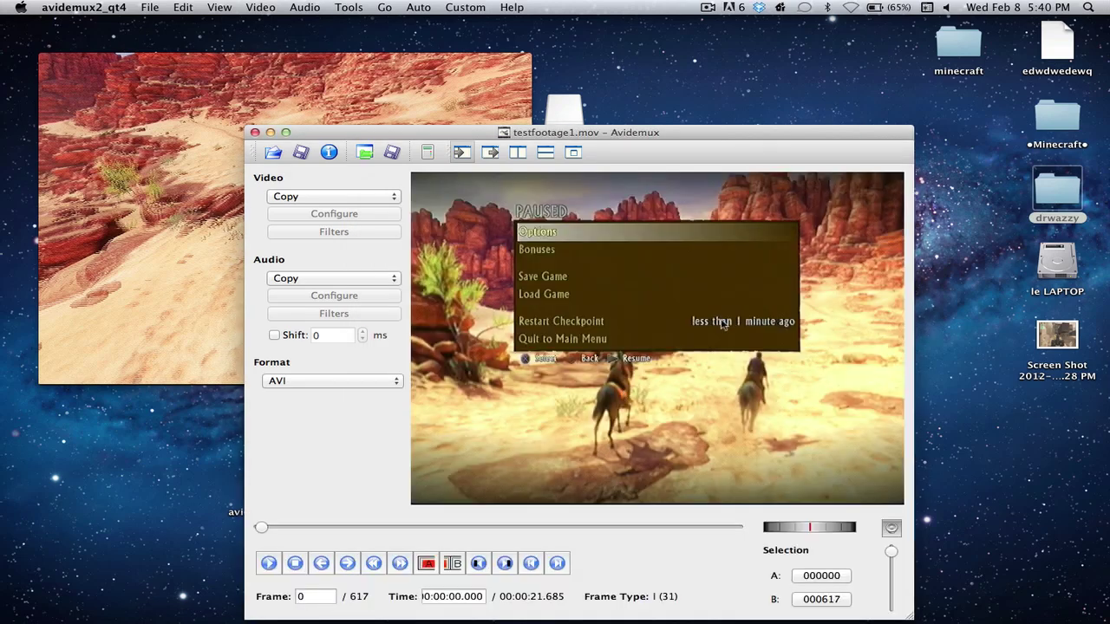
left_click_drag(663, 139, 657, 101)
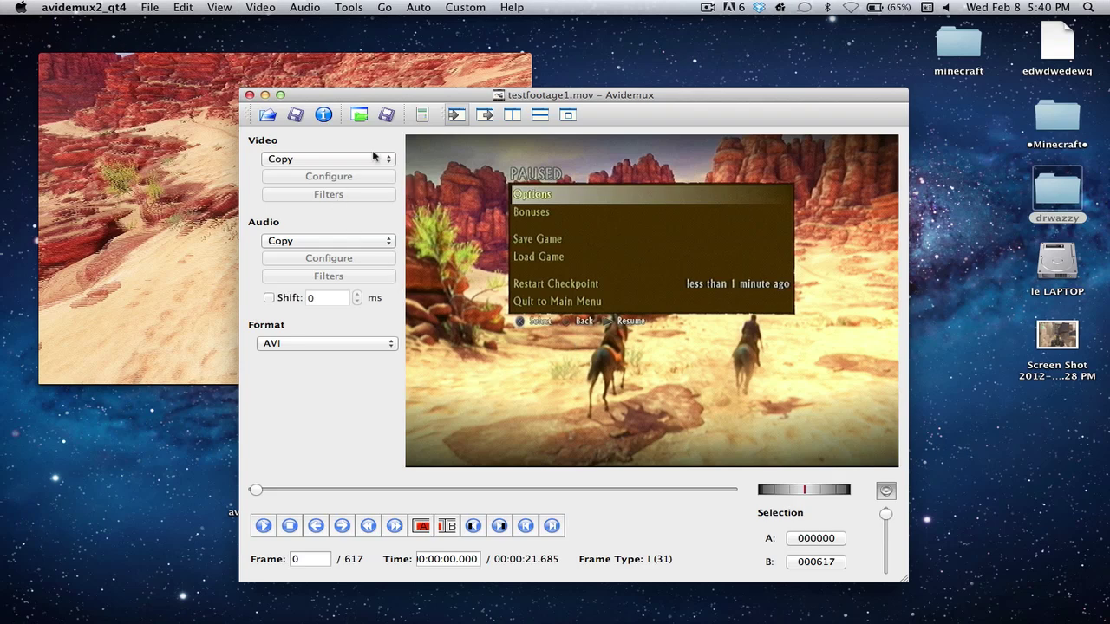
Set the video encoder to MPEG-4 ASP (Xvid) and the audio encoder to MP3 (lame).
left_click(321, 160)
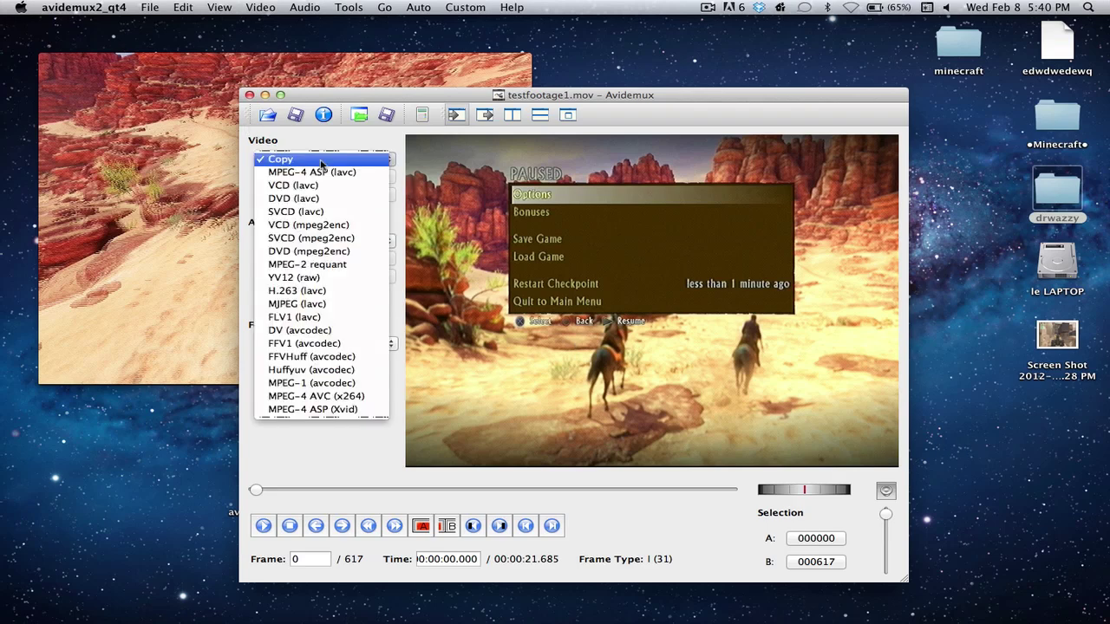
left_click(332, 409)
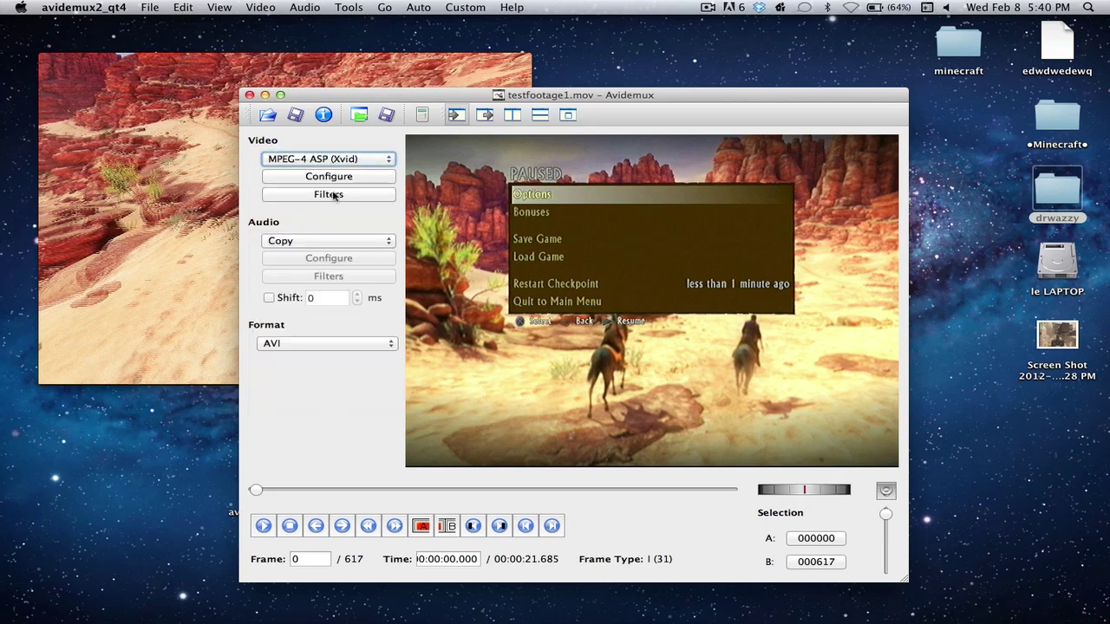
left_click(372, 244)
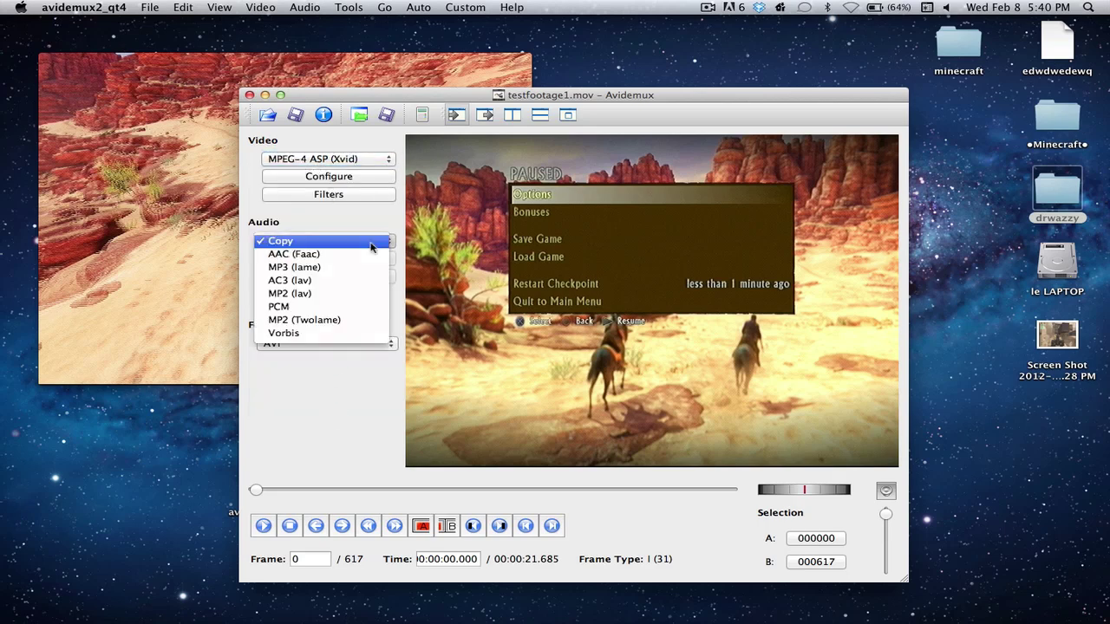
left_click(360, 272)
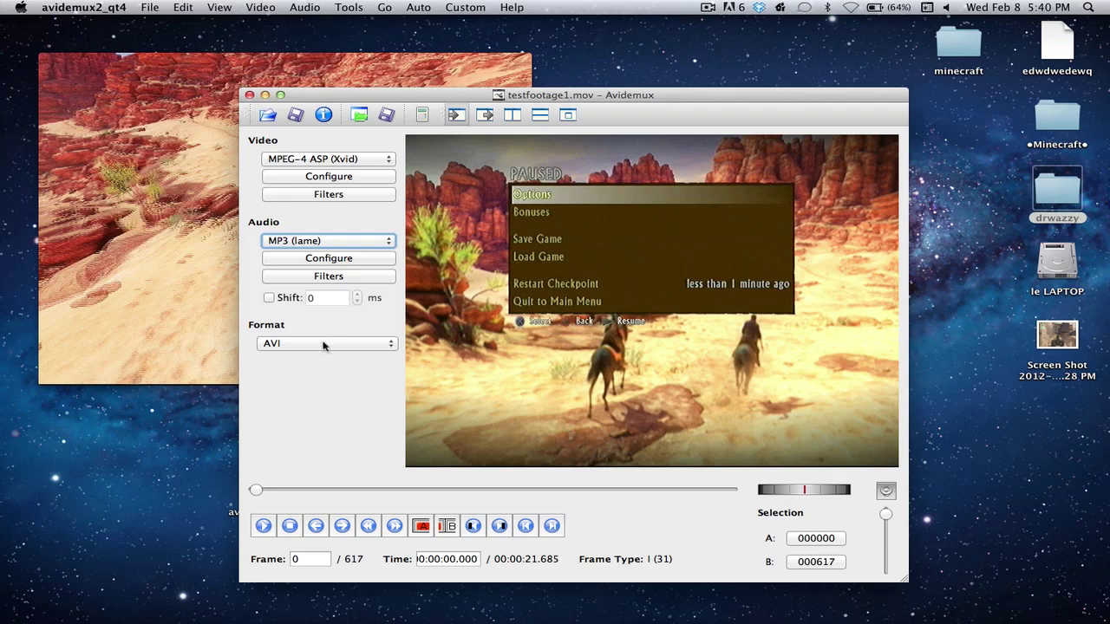
In the Video Filter Manager, open TDeint's settings from the Interlacing filters.
left_click(267, 9)
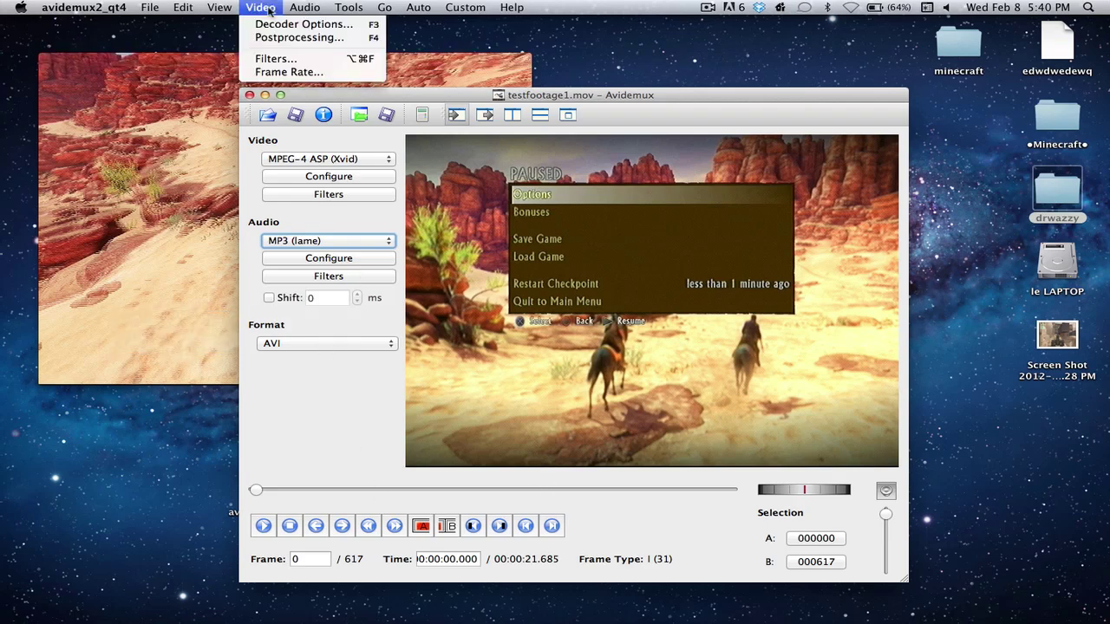
left_click(287, 59)
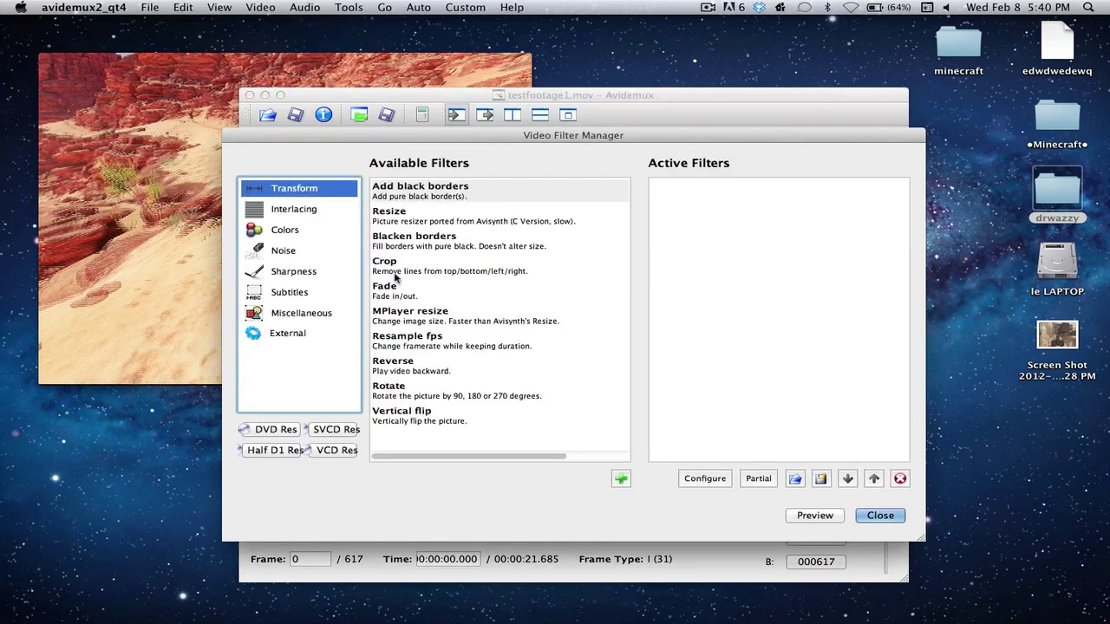
left_click(316, 212)
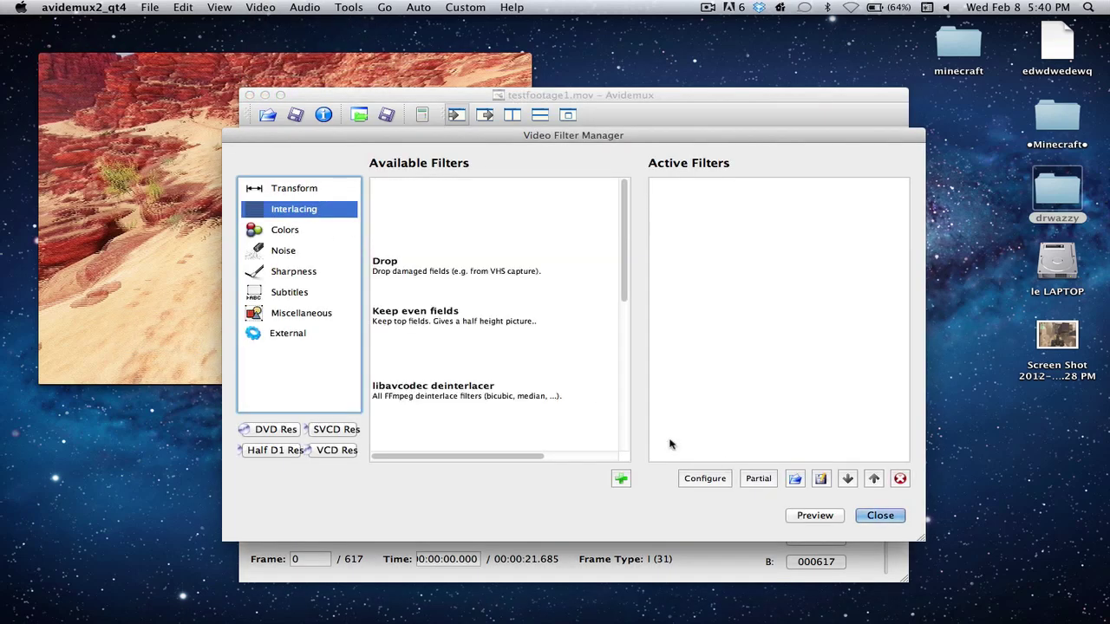
scroll(543, 376, "down", 5)
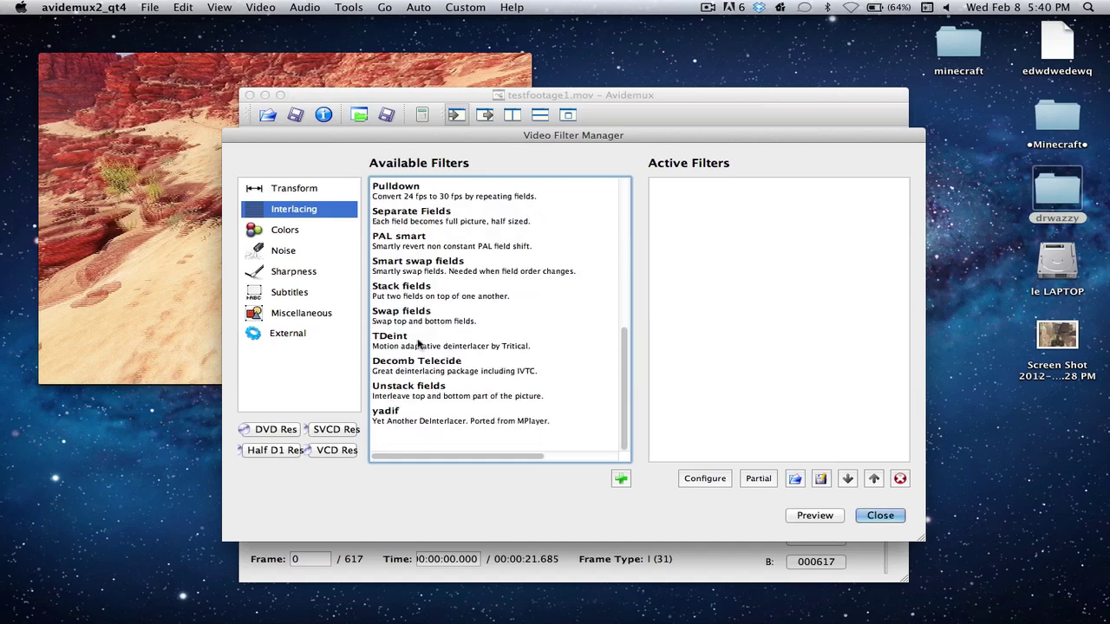
left_click(418, 344)
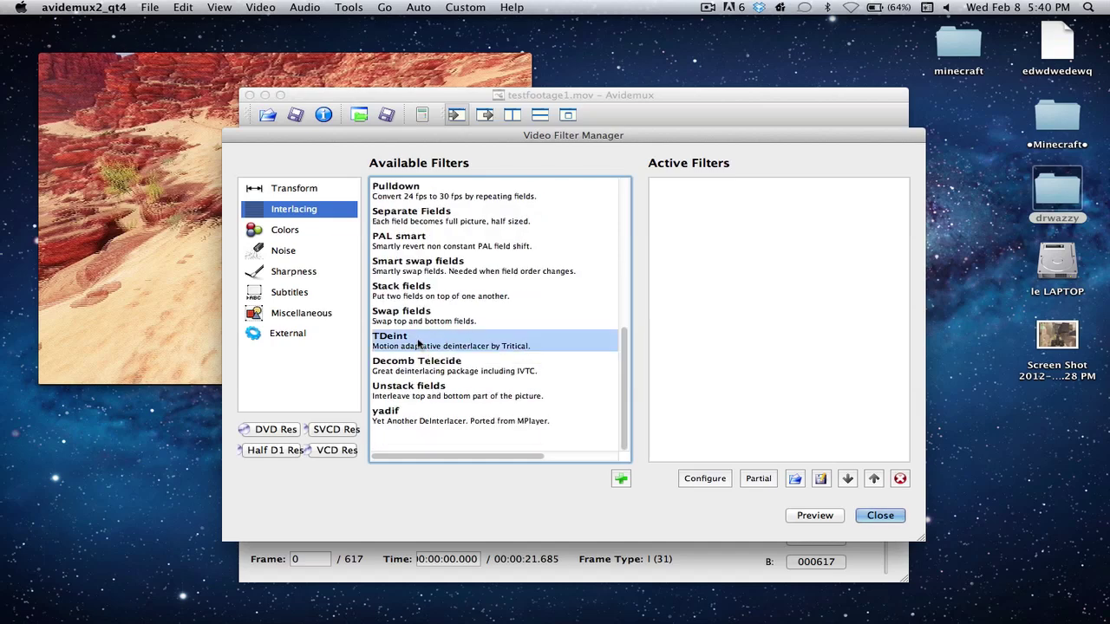
double_click(417, 344)
Set TDeint's field order to Bottom field first and add the deinterlacer.
left_click(594, 165)
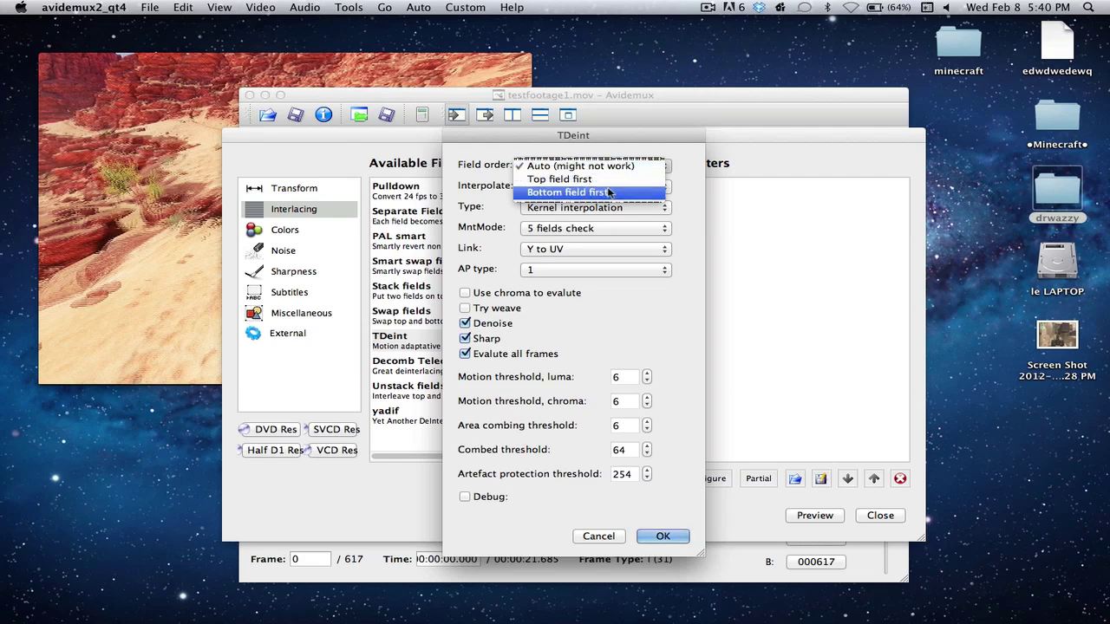
left_click(610, 192)
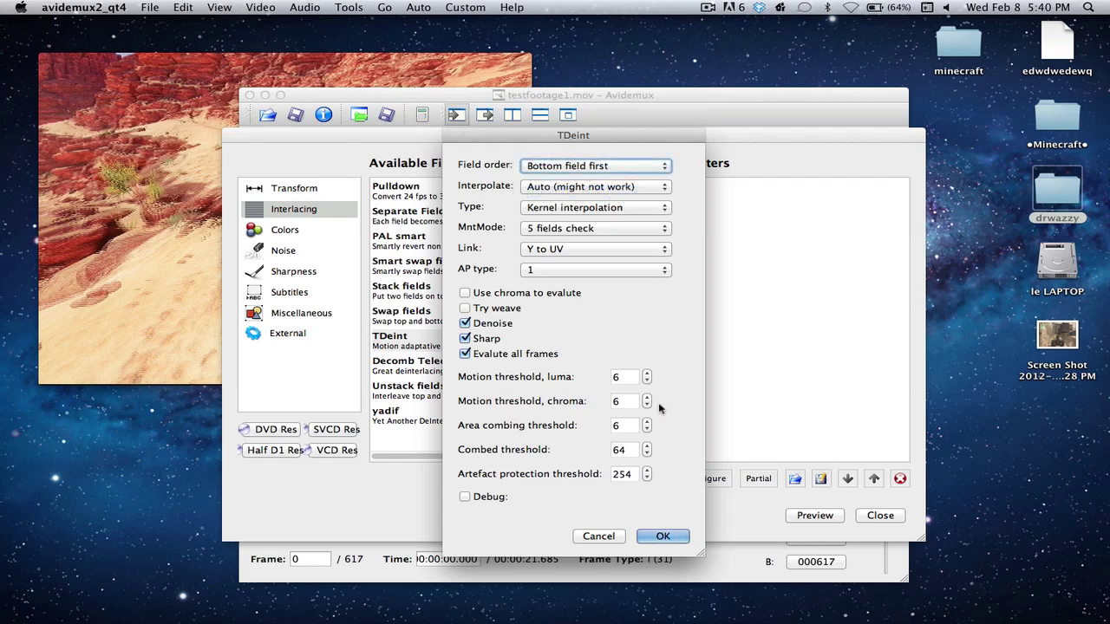
left_click(631, 163)
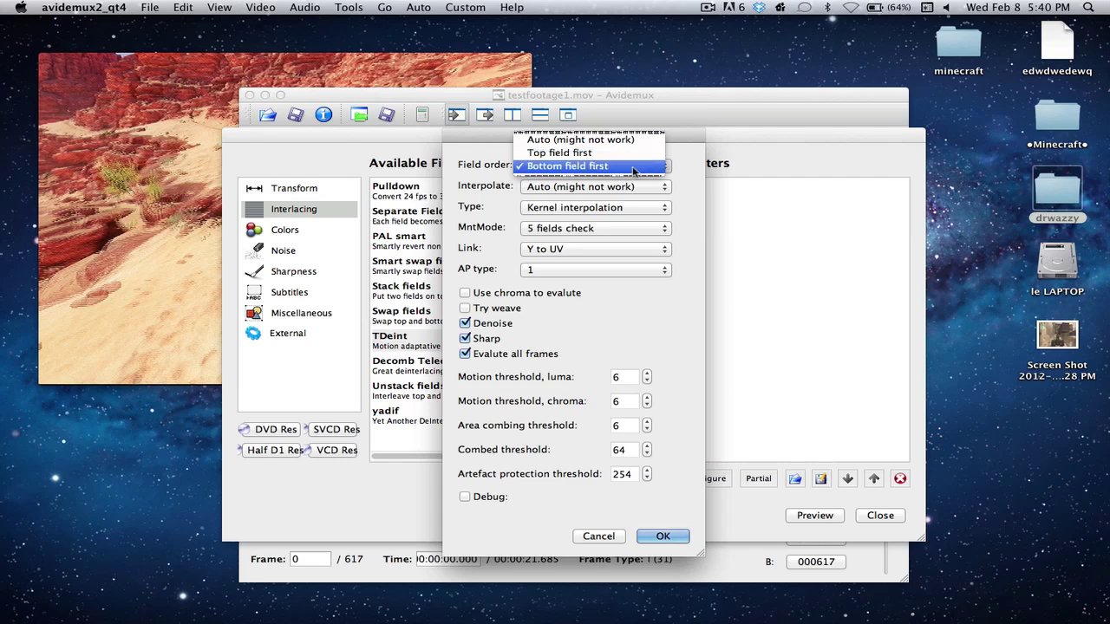
left_click(633, 166)
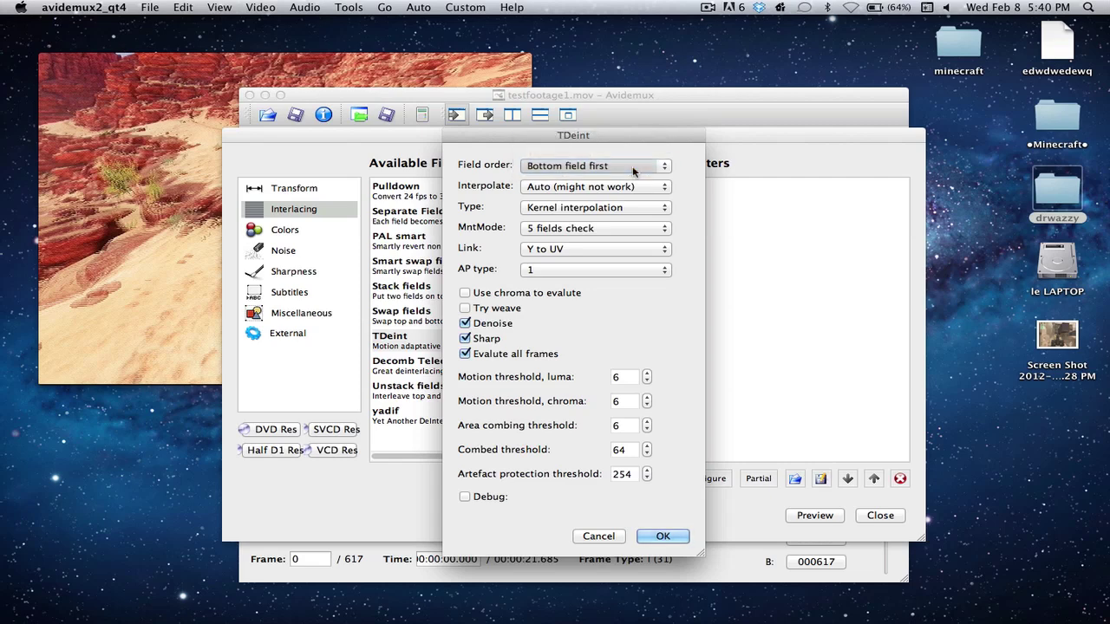
left_click(663, 536)
Preview the deinterlaced clip at a later scene, then show the Transform filters list.
left_click(794, 516)
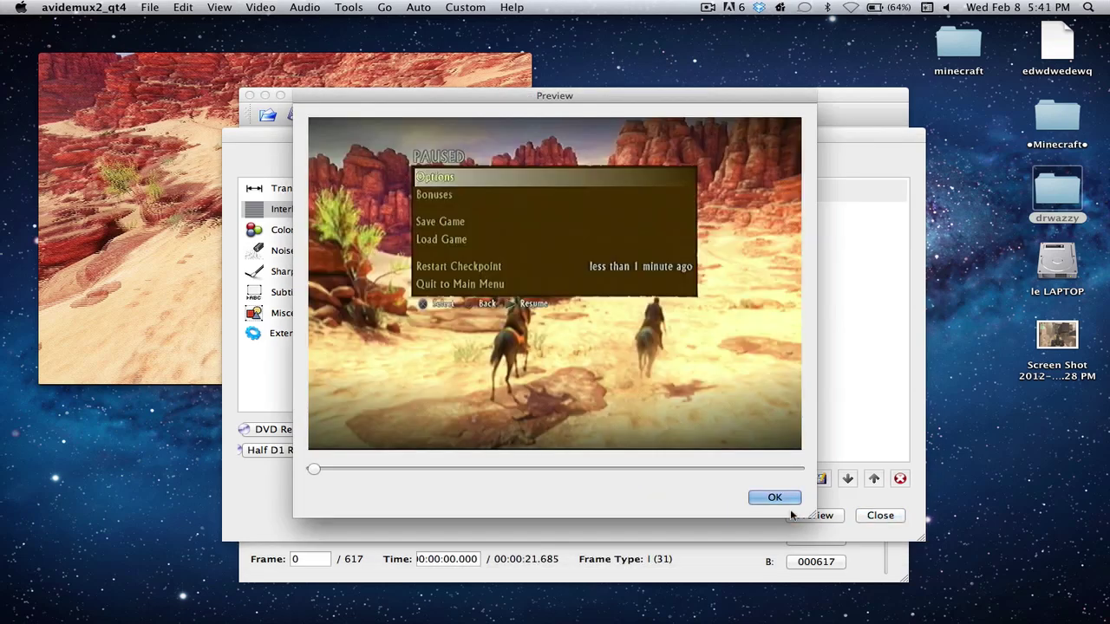
left_click_drag(518, 469, 714, 492)
left_click(768, 496)
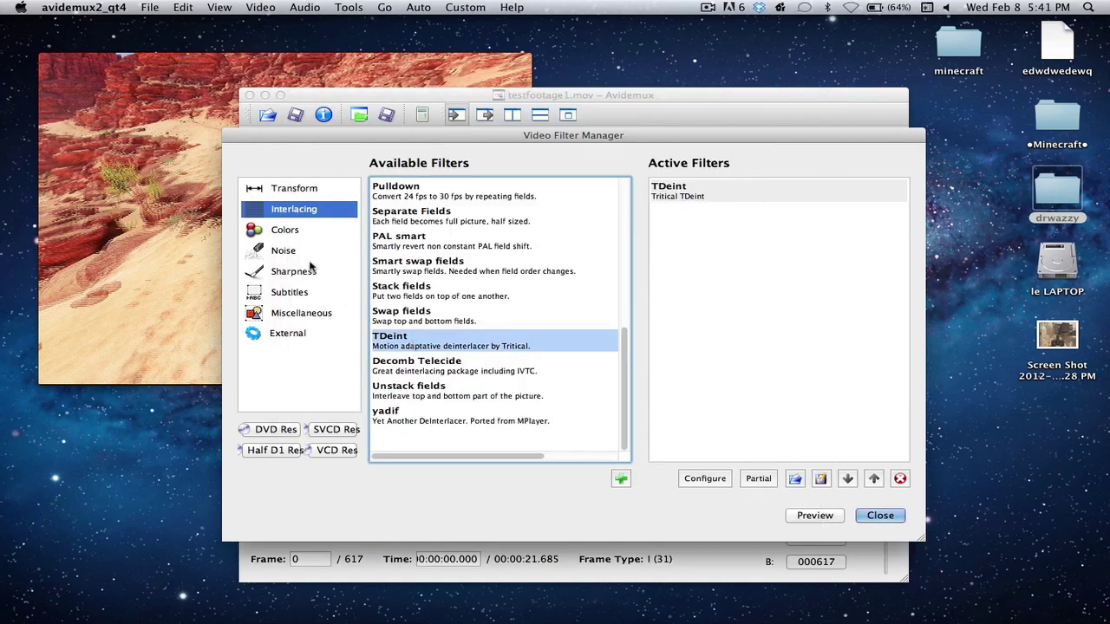
left_click(295, 194)
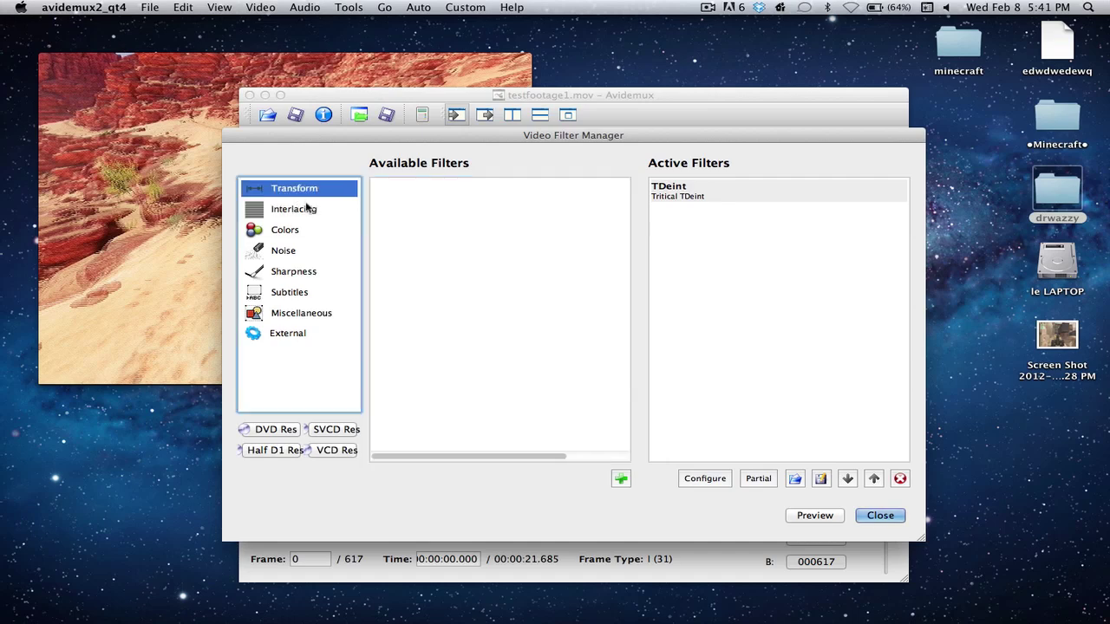
left_click(494, 285)
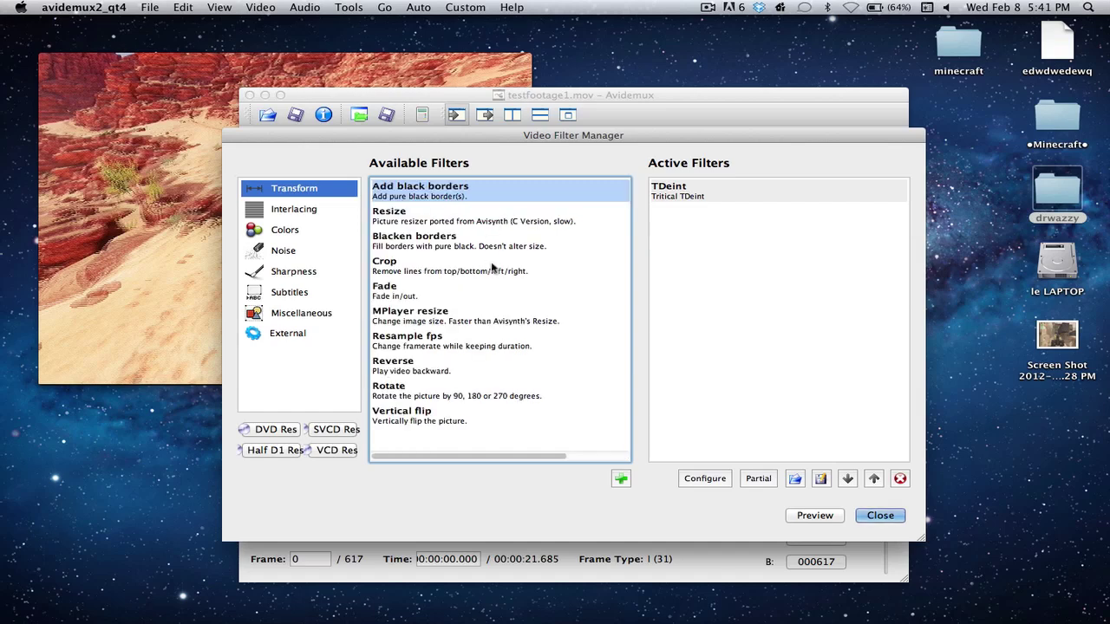
Add MPlayer resize, unlock its aspect ratio, and begin entering new dimensions.
double_click(459, 318)
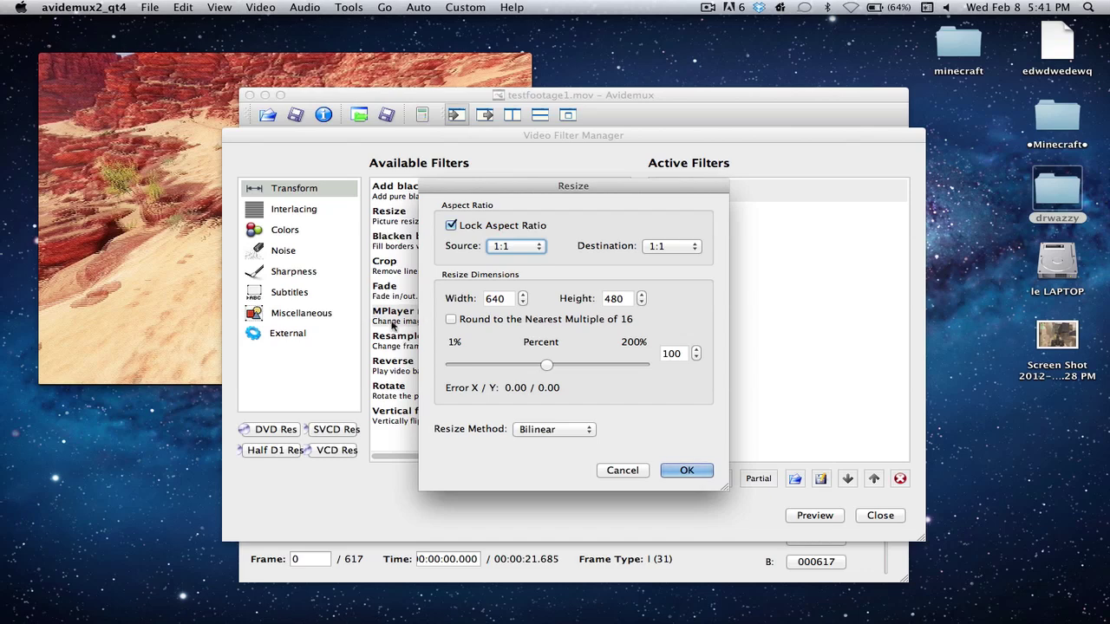
left_click(452, 227)
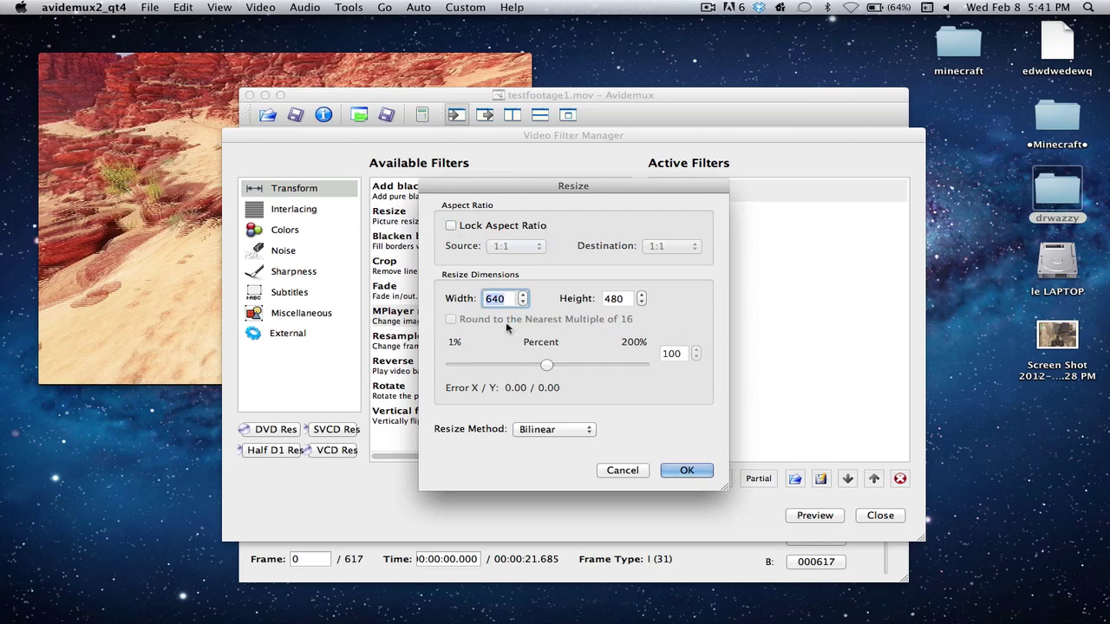
type("1280")
key("Tab")
type("720")
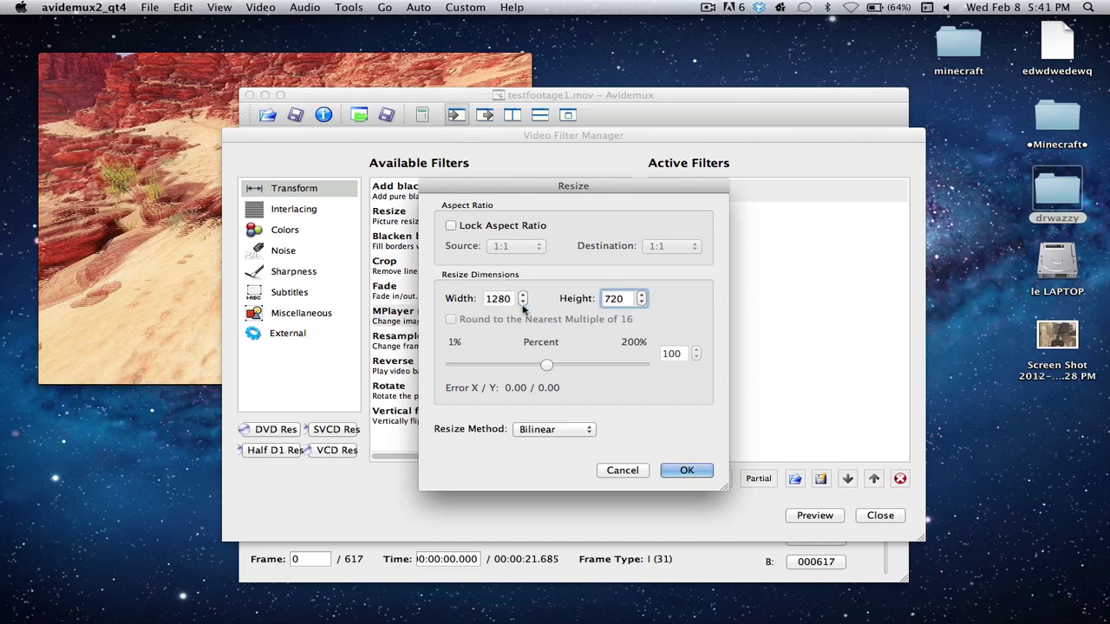
Correct the resize to width 1280 and height 720 and confirm it.
double_click(507, 298)
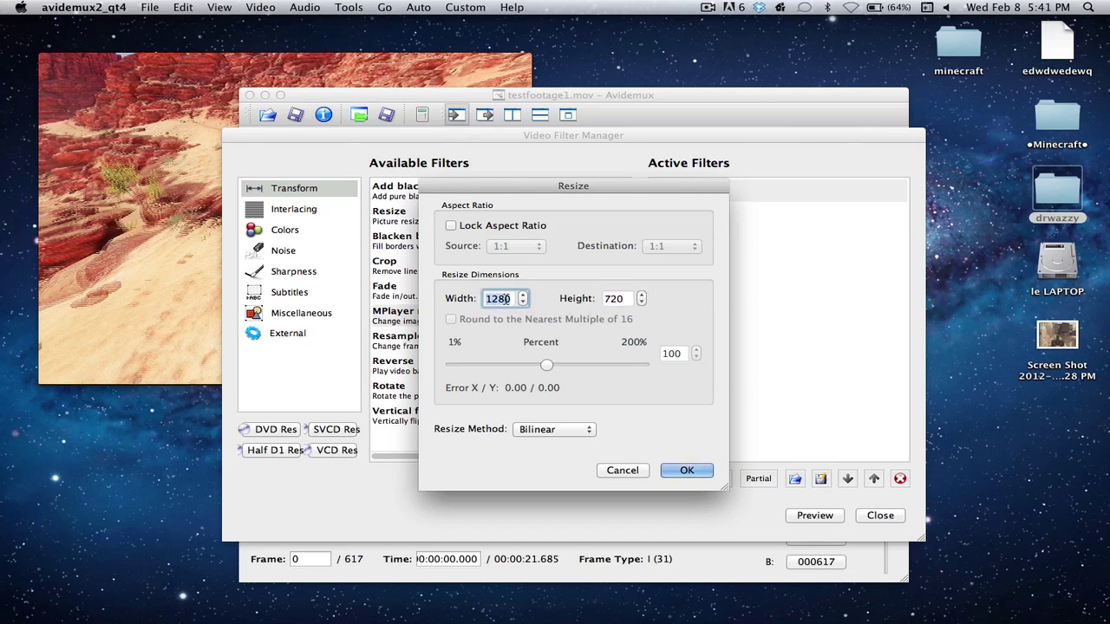
type("192")
double_click(614, 299)
type("1080")
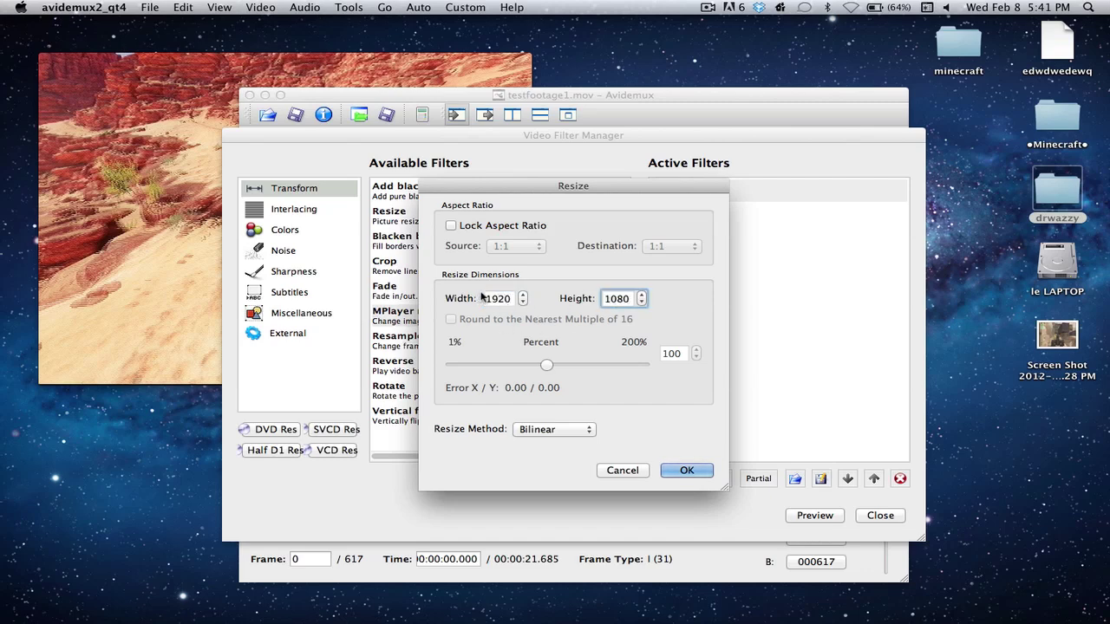
double_click(492, 297)
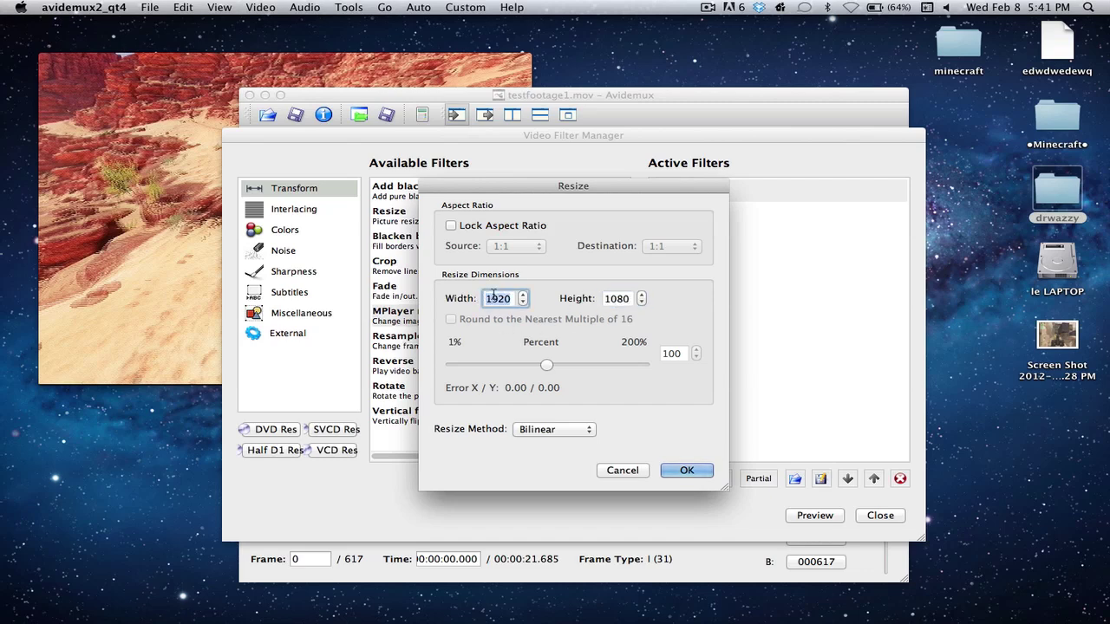
type("1280")
key("XF86AudioRaiseVolume")
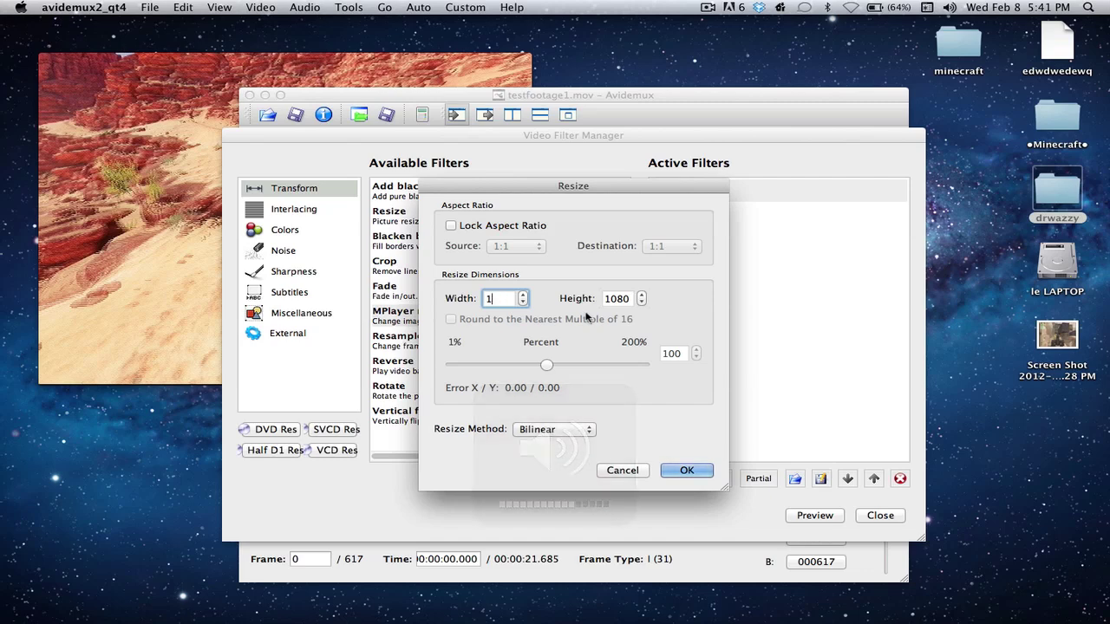
key("XF86AudioMute")
key("BackSpace")
key("BackSpace")
key("BackSpace")
type("280")
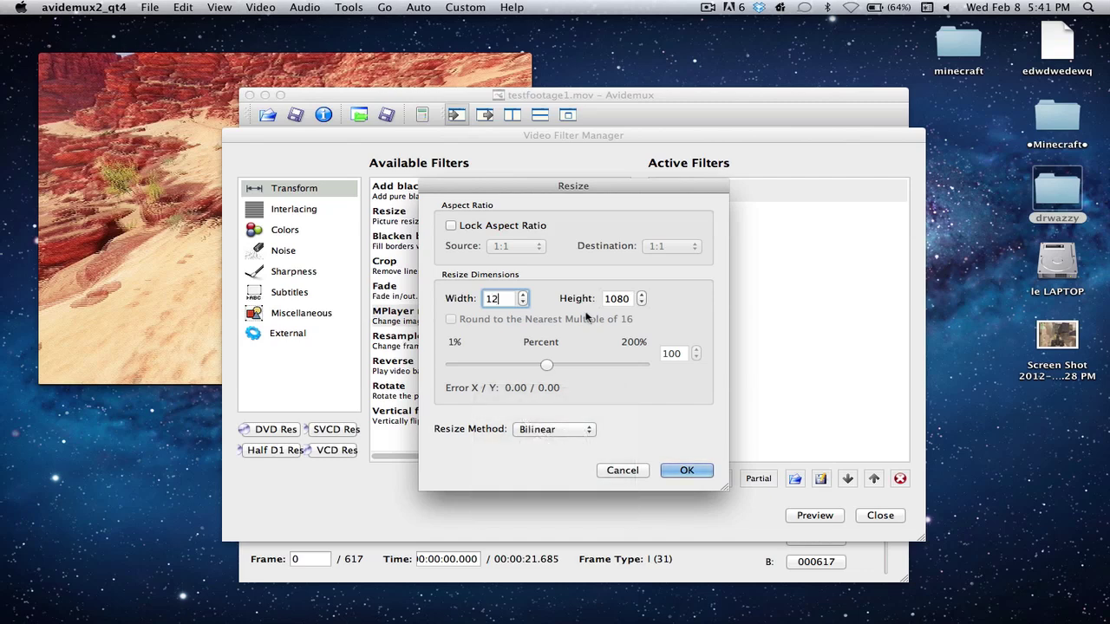
key("Tab")
type("720")
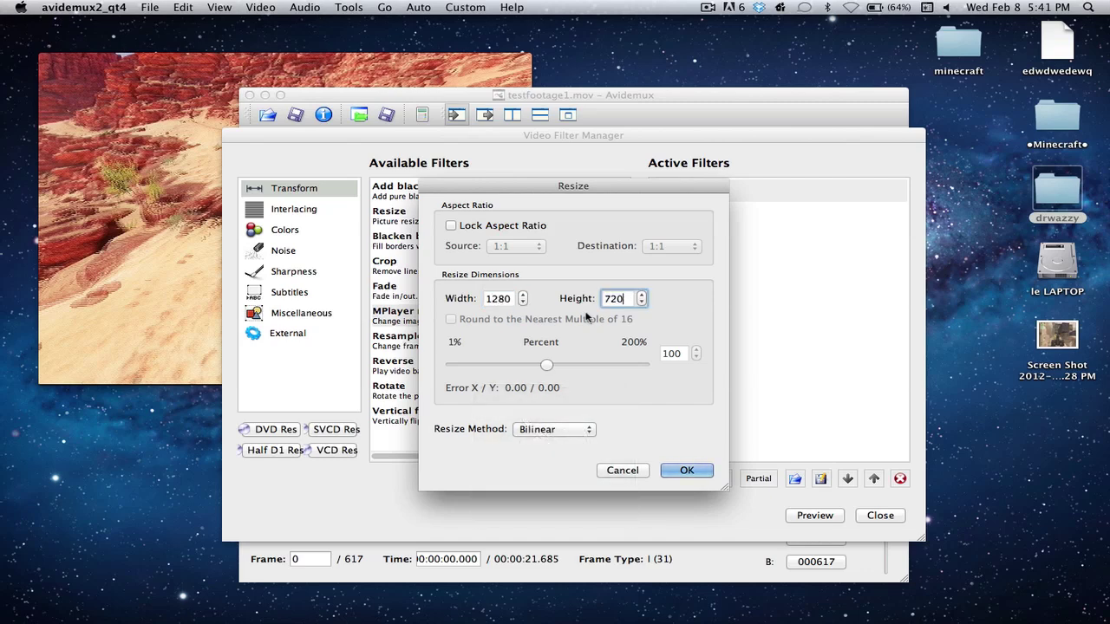
key("Return")
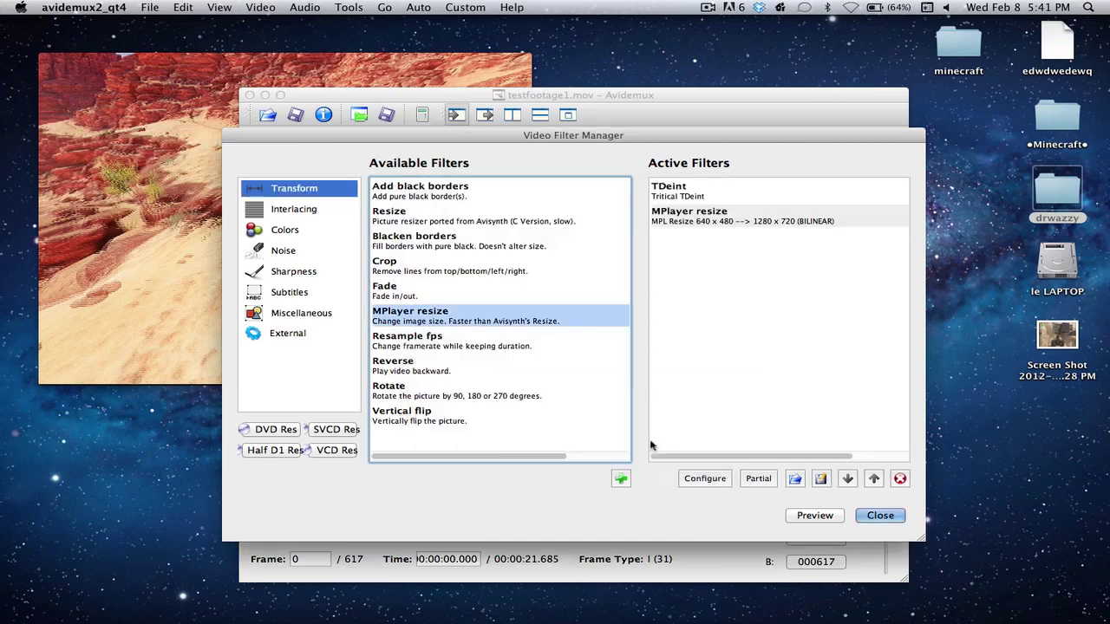
Add MSharpen from the Sharpness filters with threshold 20 and strength 80.
left_click(309, 274)
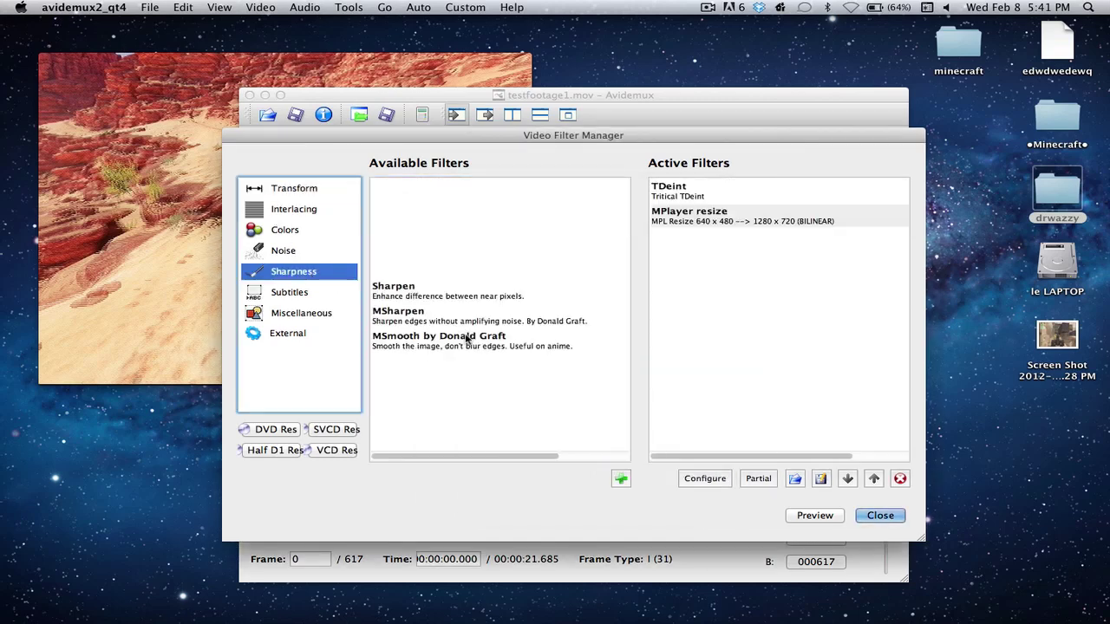
left_click(466, 339)
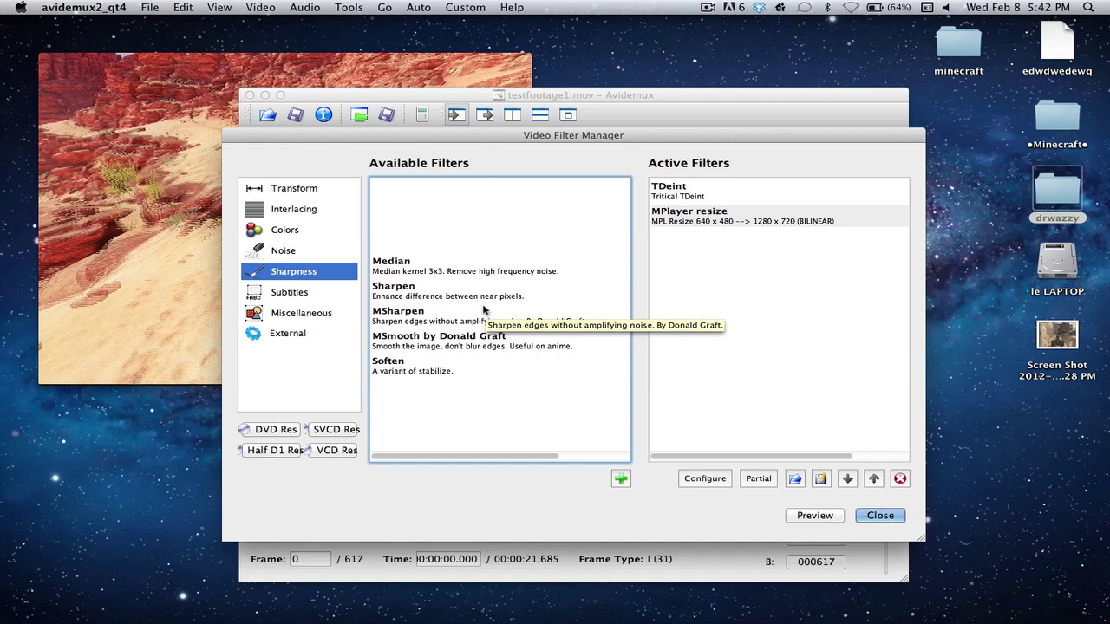
double_click(446, 320)
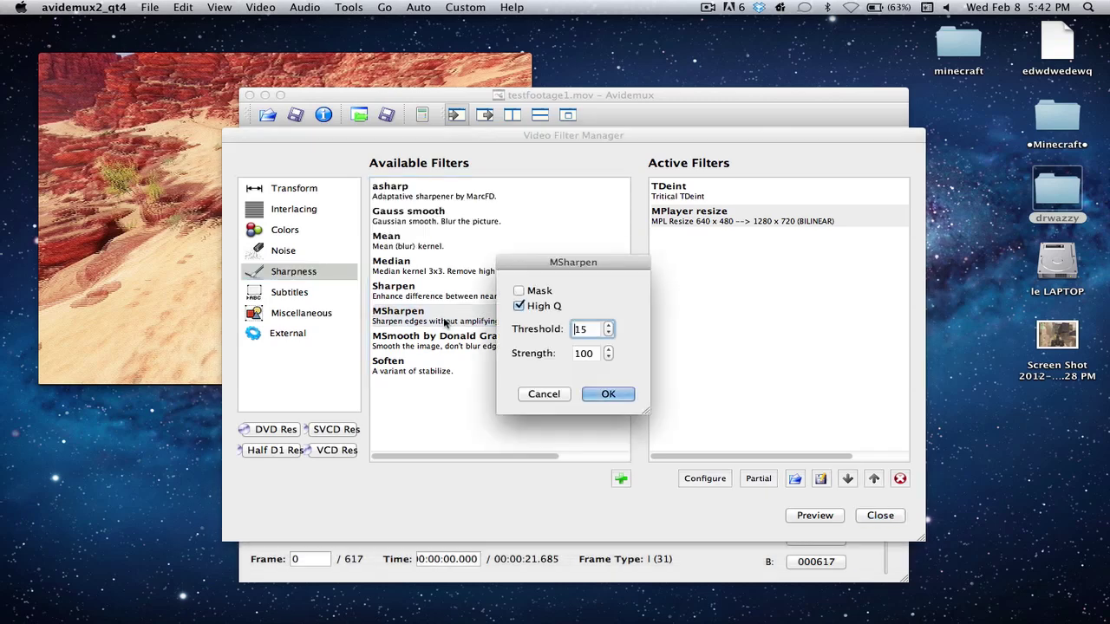
double_click(588, 331)
type("20")
key("Tab")
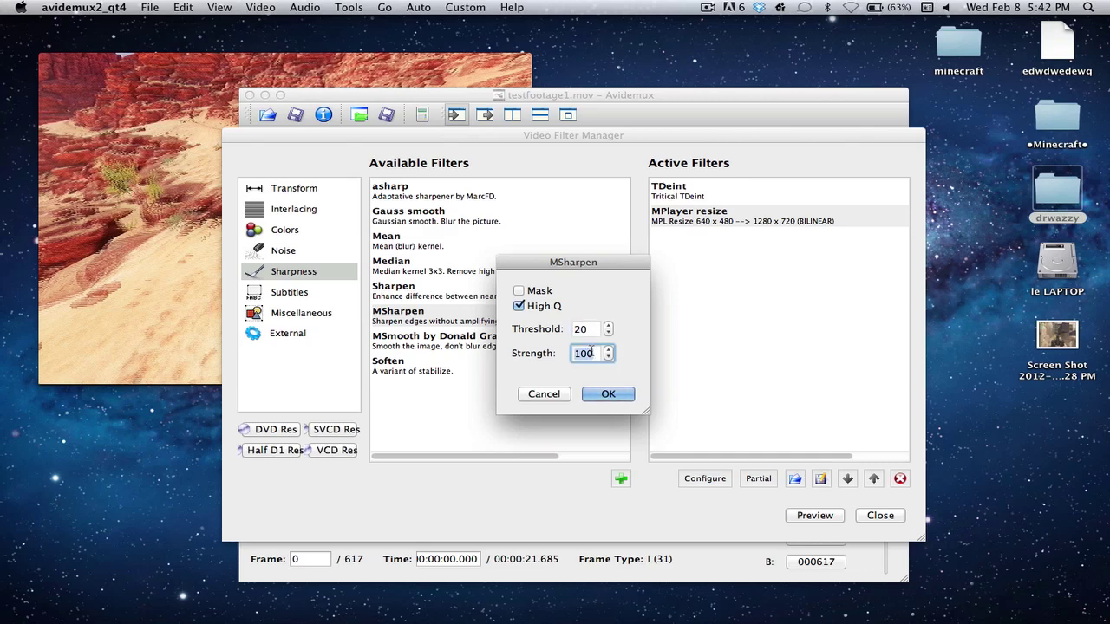
type("80")
key("Return")
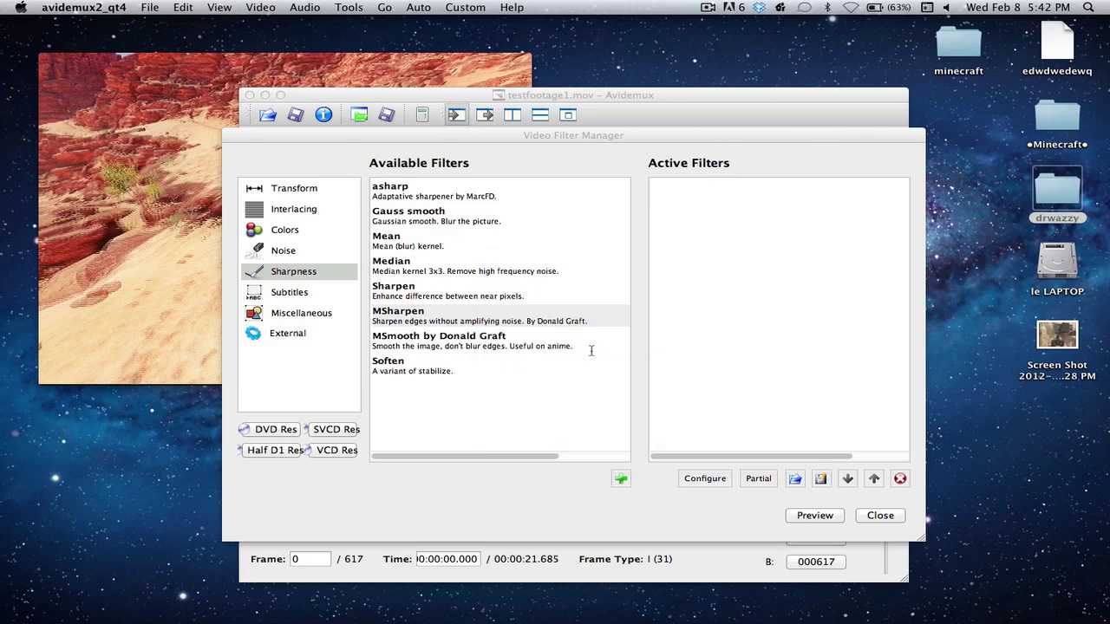
Preview the fully filtered clip across several scenes, then close the preview.
left_click(820, 516)
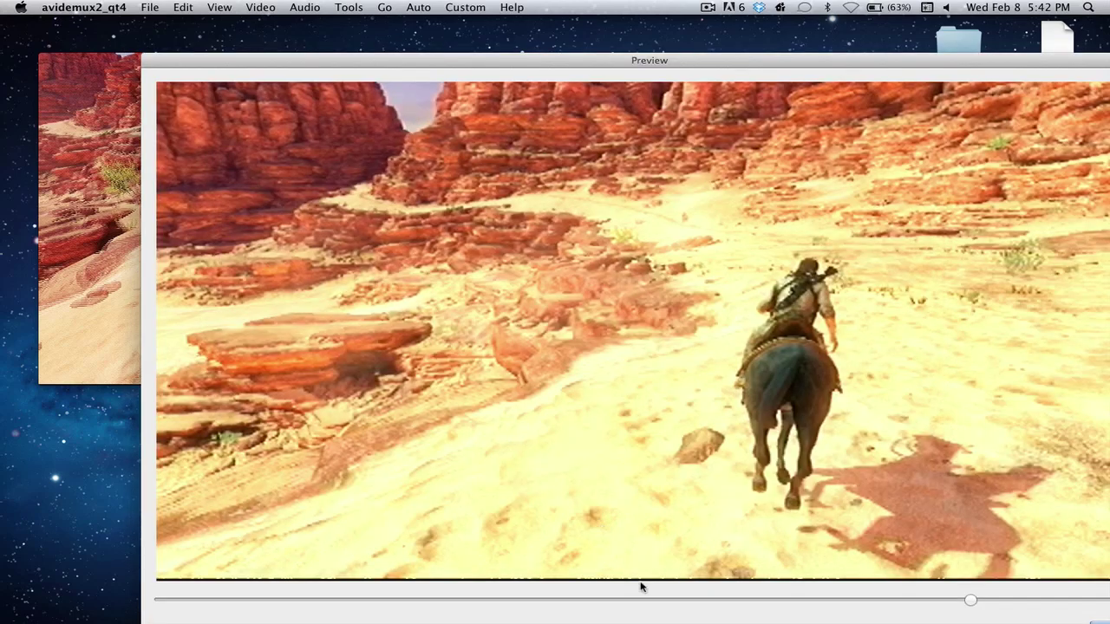
left_click_drag(701, 599, 822, 609)
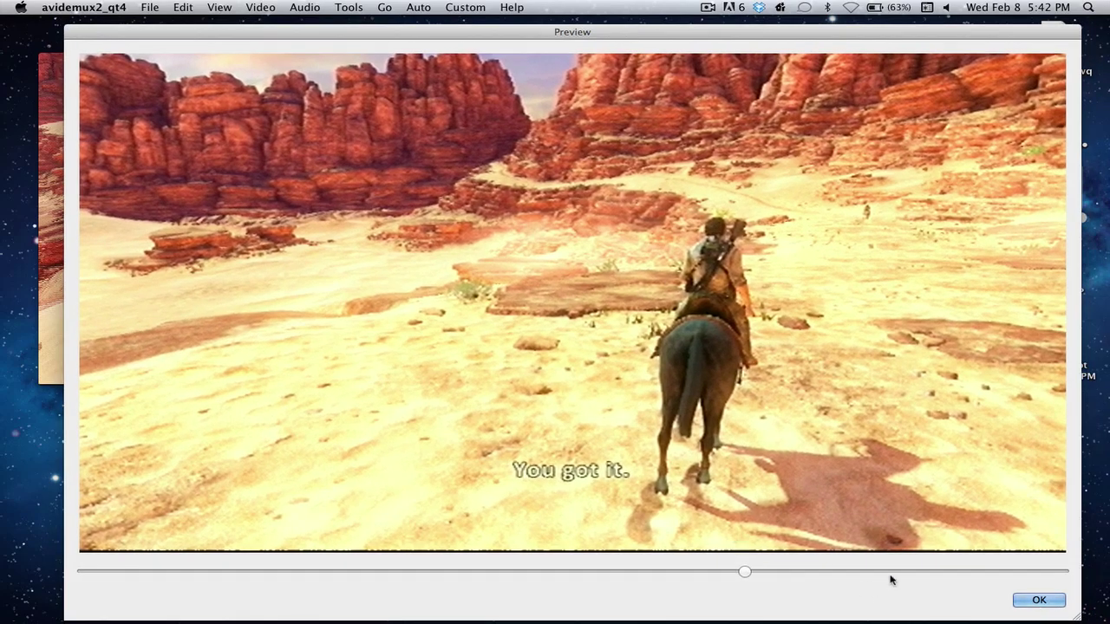
left_click_drag(892, 573, 919, 572)
left_click_drag(668, 576, 827, 580)
left_click(1040, 599)
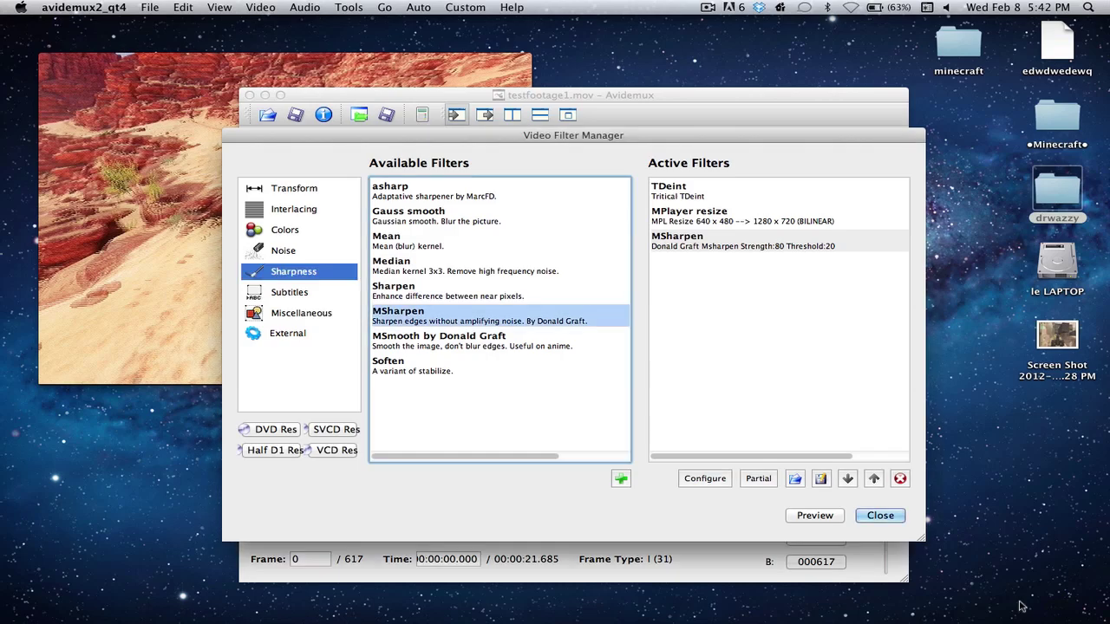
Leave the filter manager and set up saving as testfootage2 in Desktop's drwazzy folder.
left_click(884, 518)
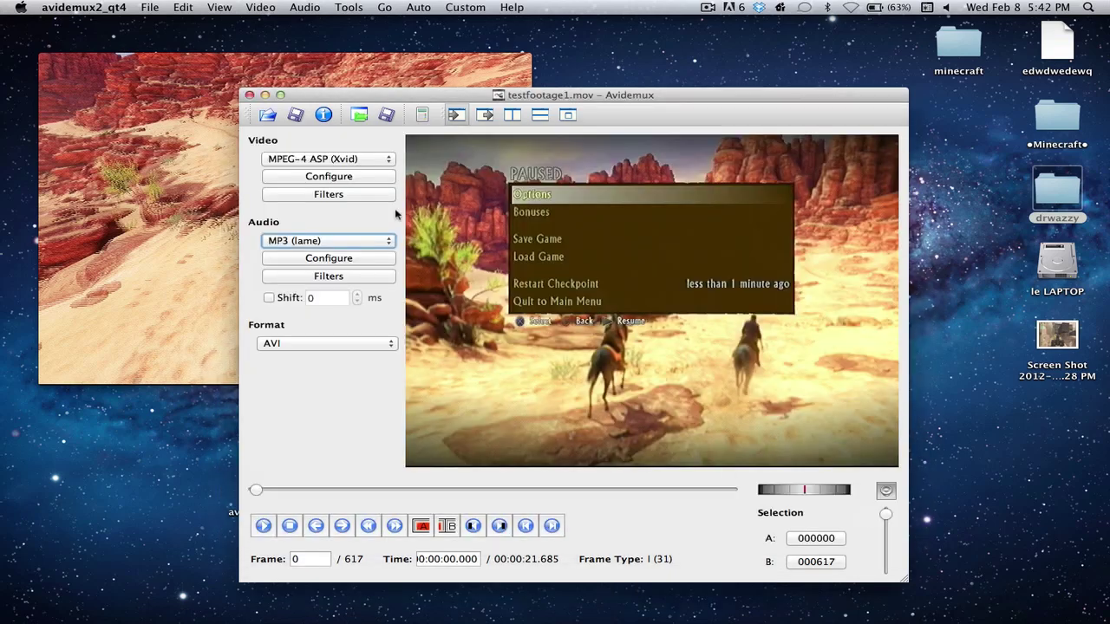
left_click(295, 115)
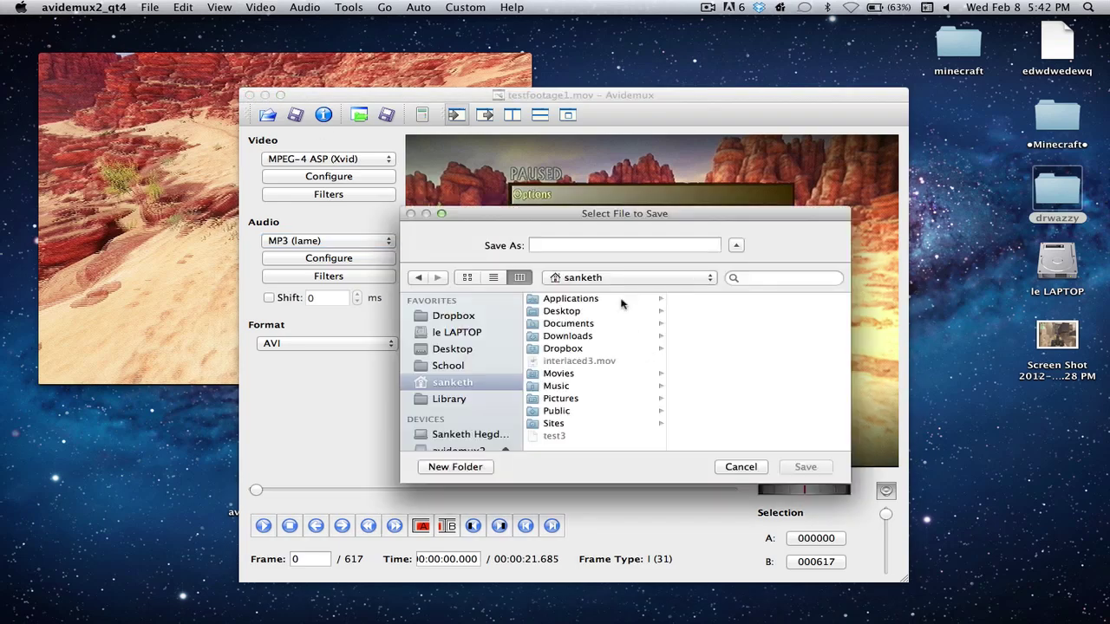
type("te")
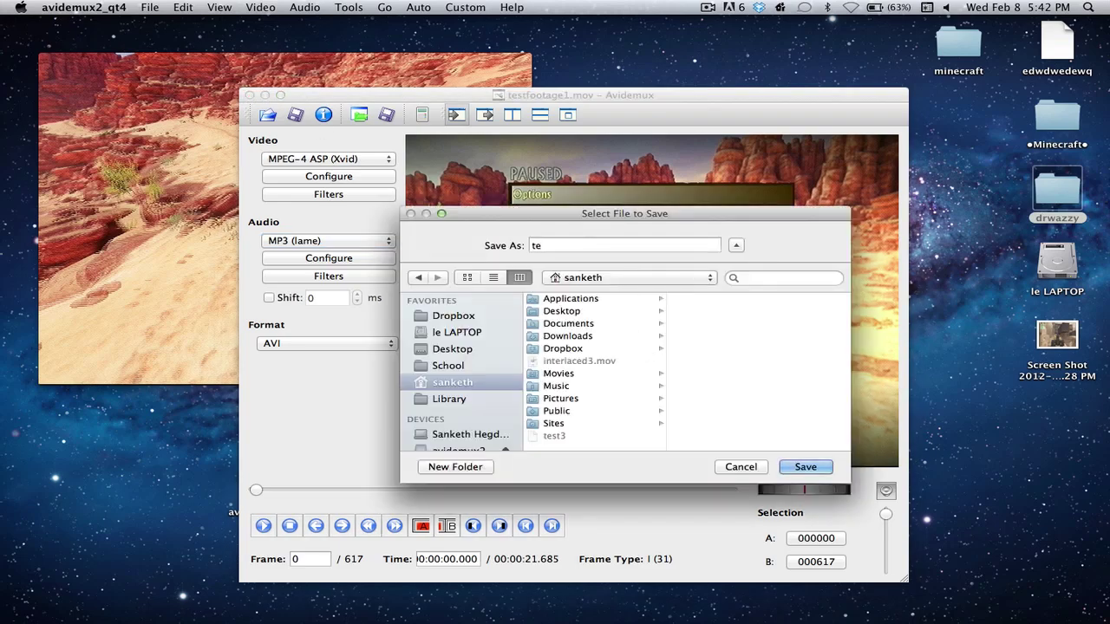
type("stfoorag")
type("age2")
left_click(478, 348)
left_click(568, 313)
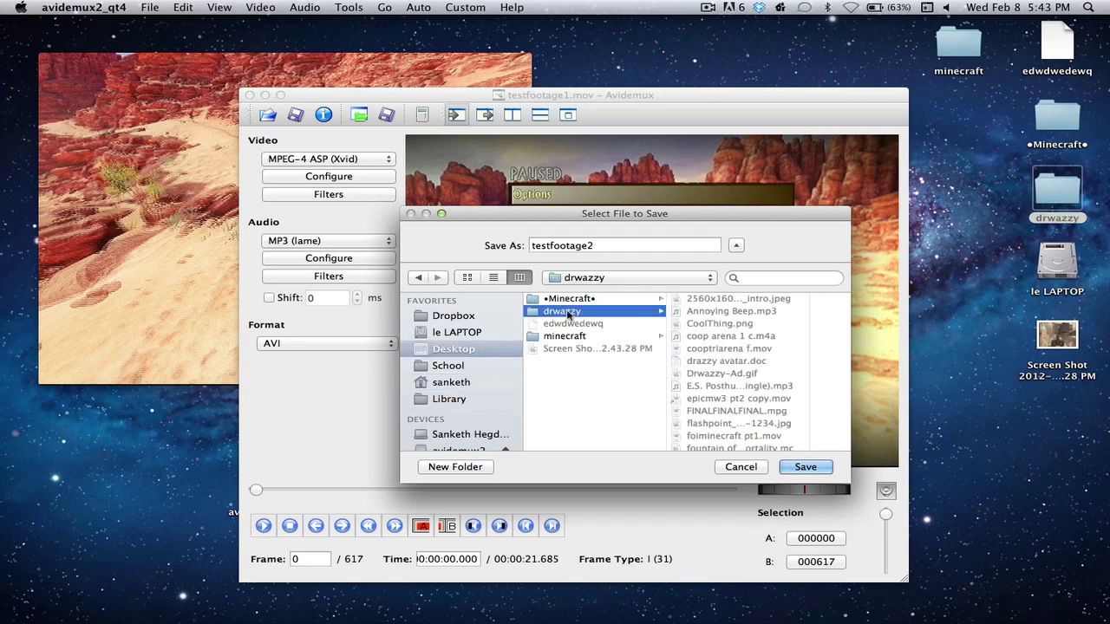
Confirm the save so testfootage2 encodes to a 24 MB Xvid/MP3 AVI.
key("Return")
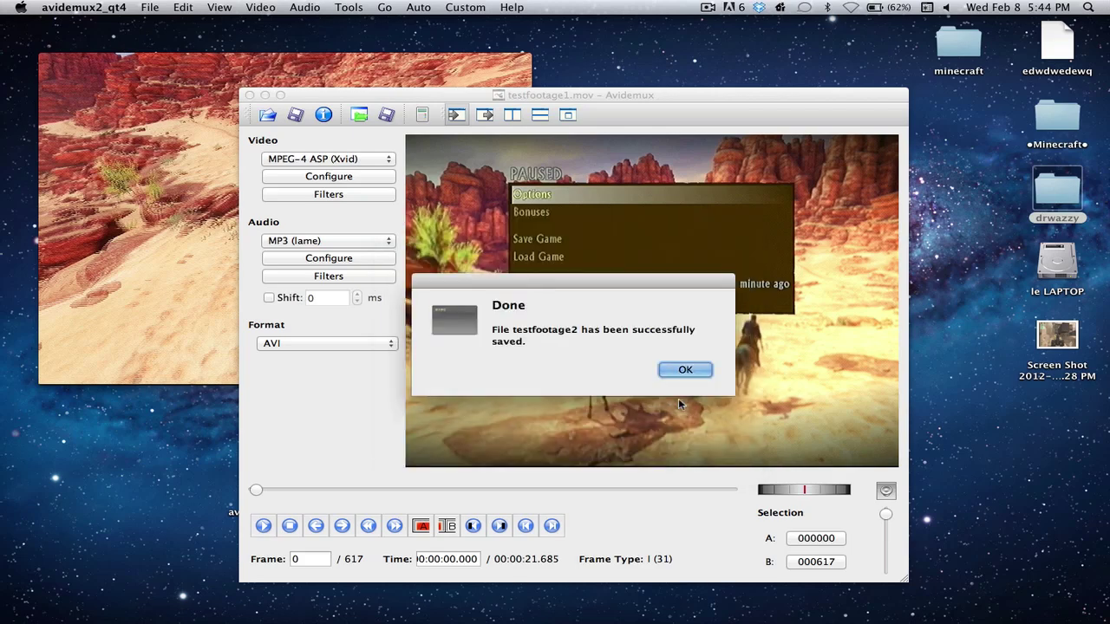
Dismiss the save message and select testfootage2 in the drwazzy folder.
left_click(679, 373)
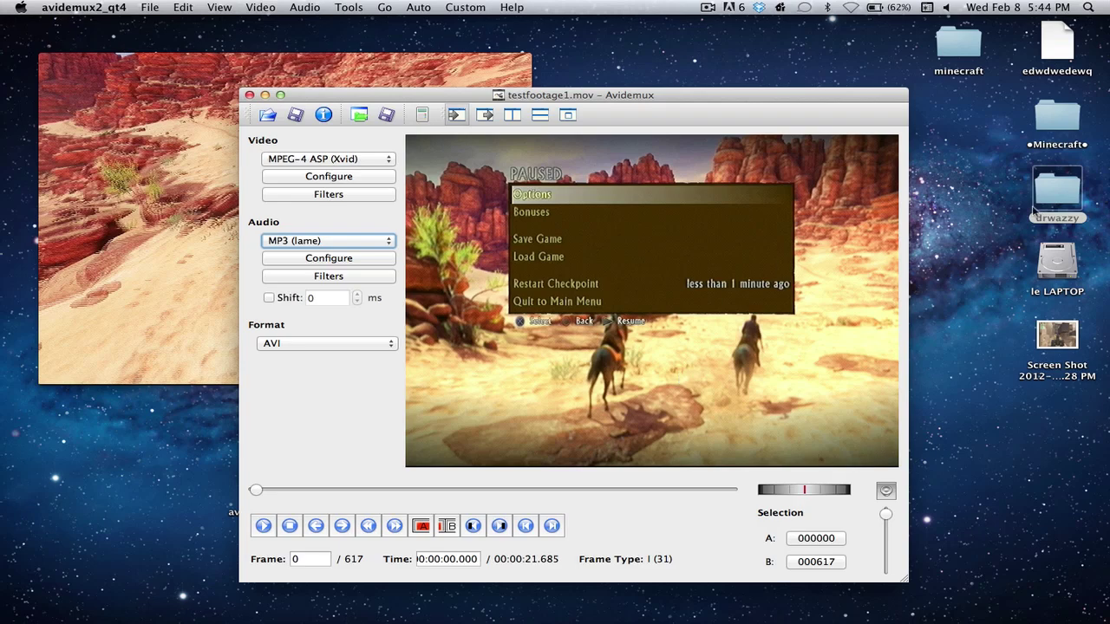
double_click(1057, 194)
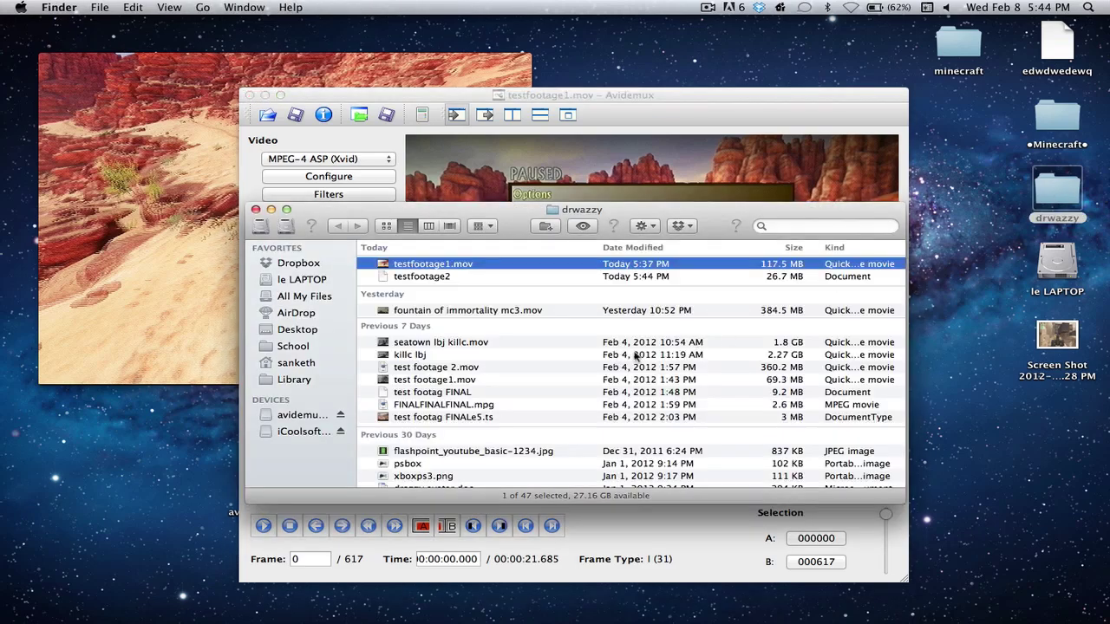
left_click(457, 278)
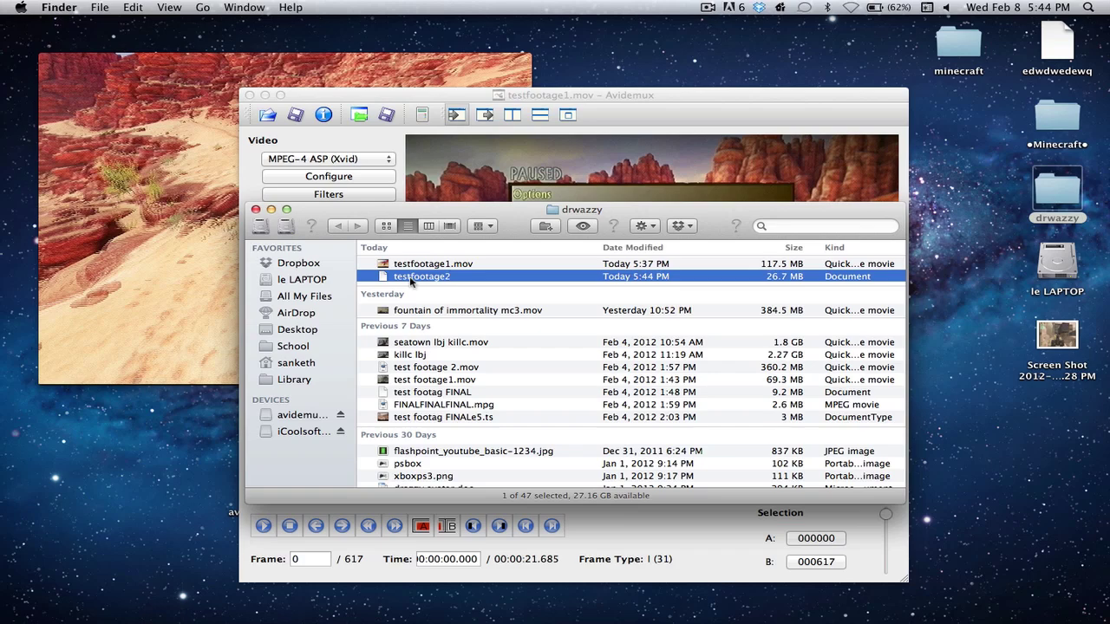
Try opening testfootage2 with QuickTime and dismiss its could-not-open error.
right_click(412, 277)
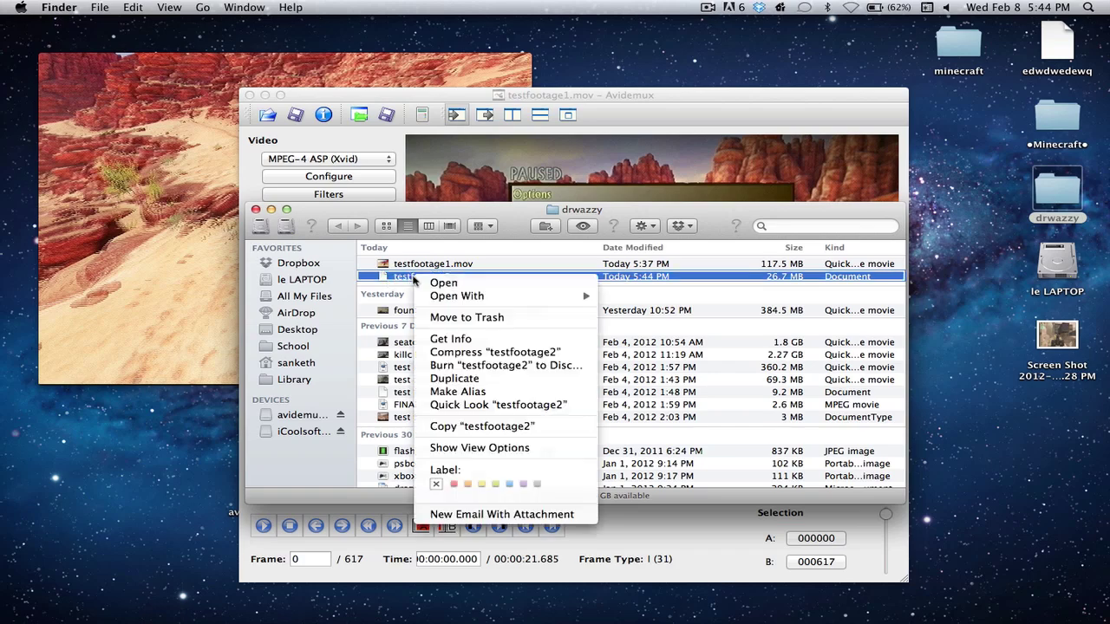
mouse_move(476, 297)
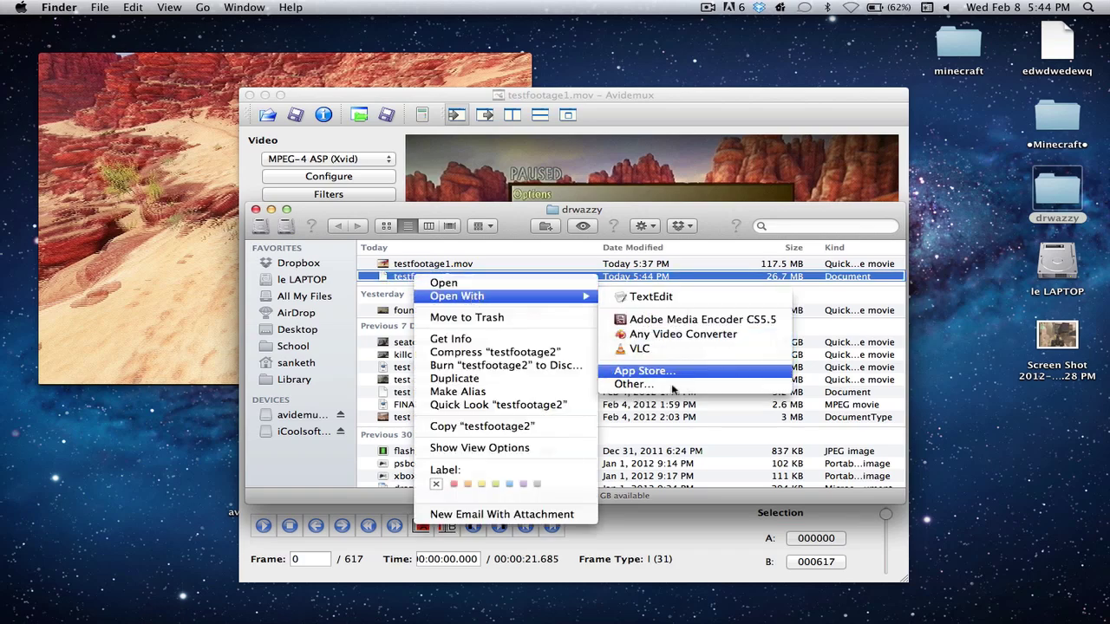
left_click(527, 289)
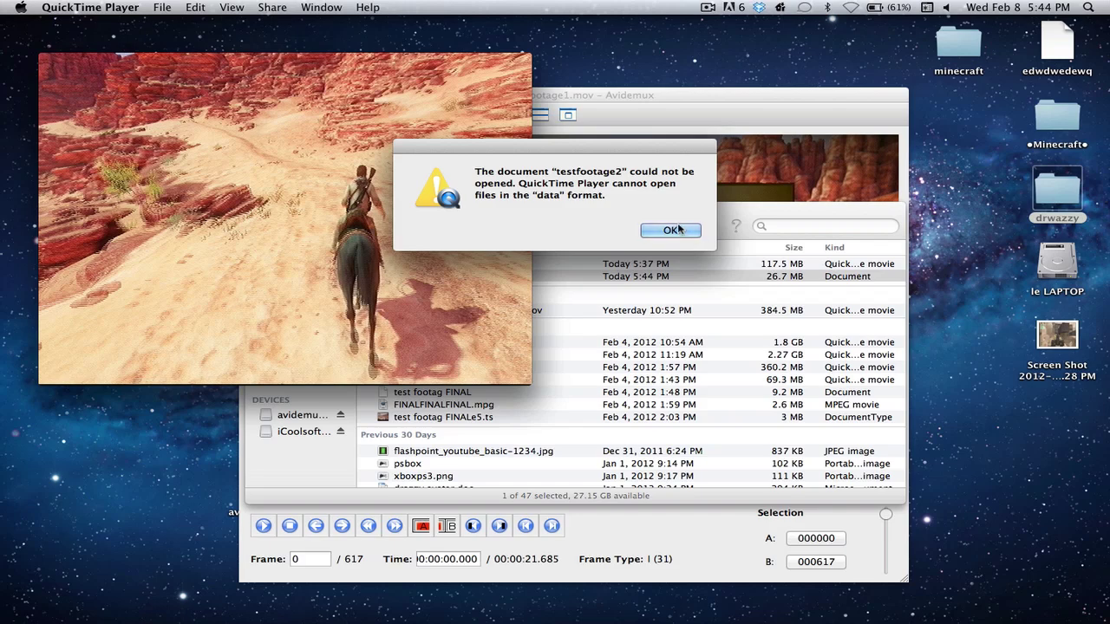
left_click(686, 231)
left_click(586, 353)
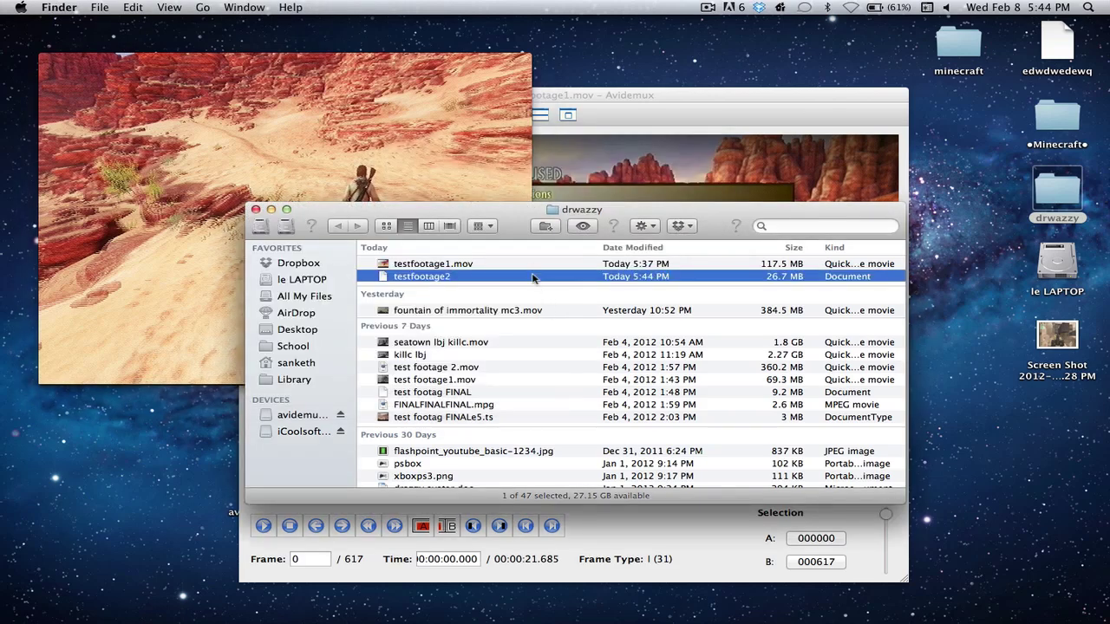
Open testfootage2 in VLC, pause it around 00:10, and move the video window down.
right_click(532, 278)
mouse_move(590, 292)
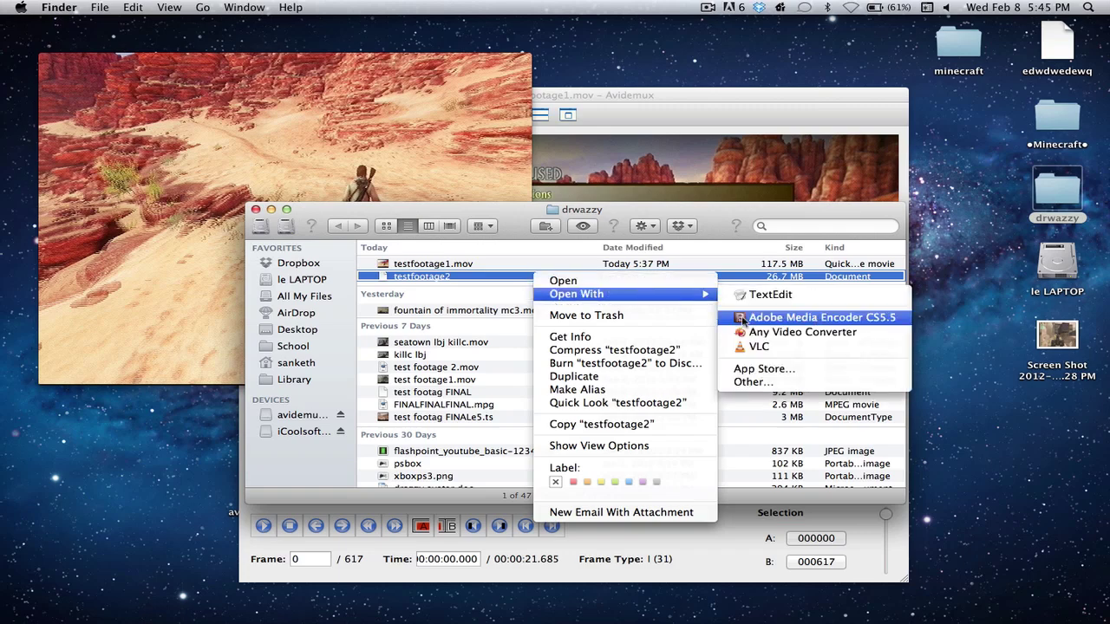
left_click(775, 351)
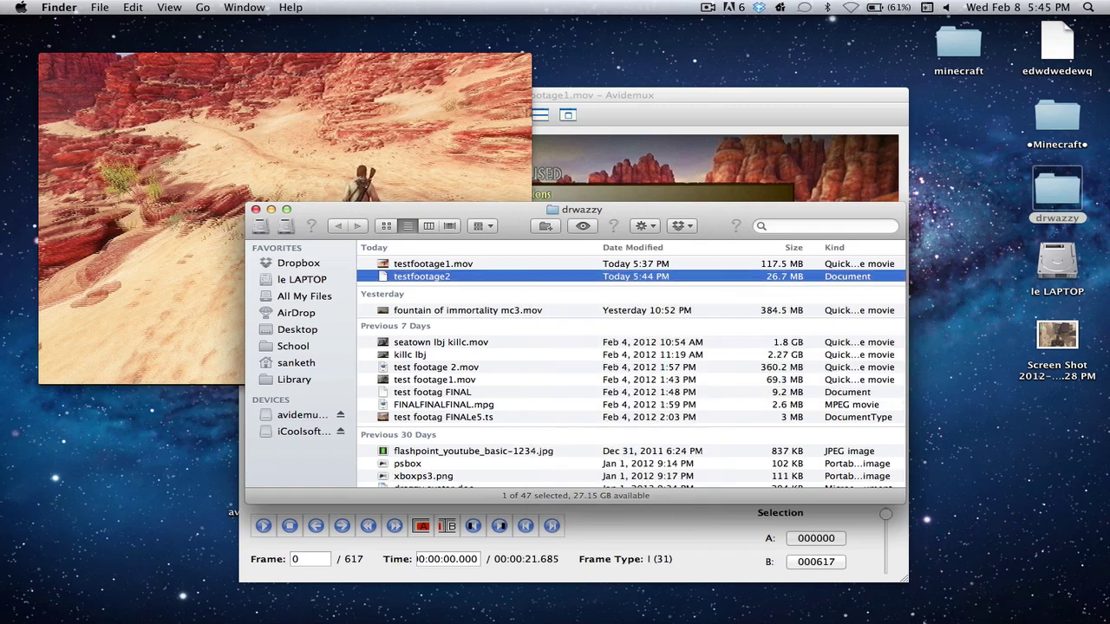
mouse_move(858, 612)
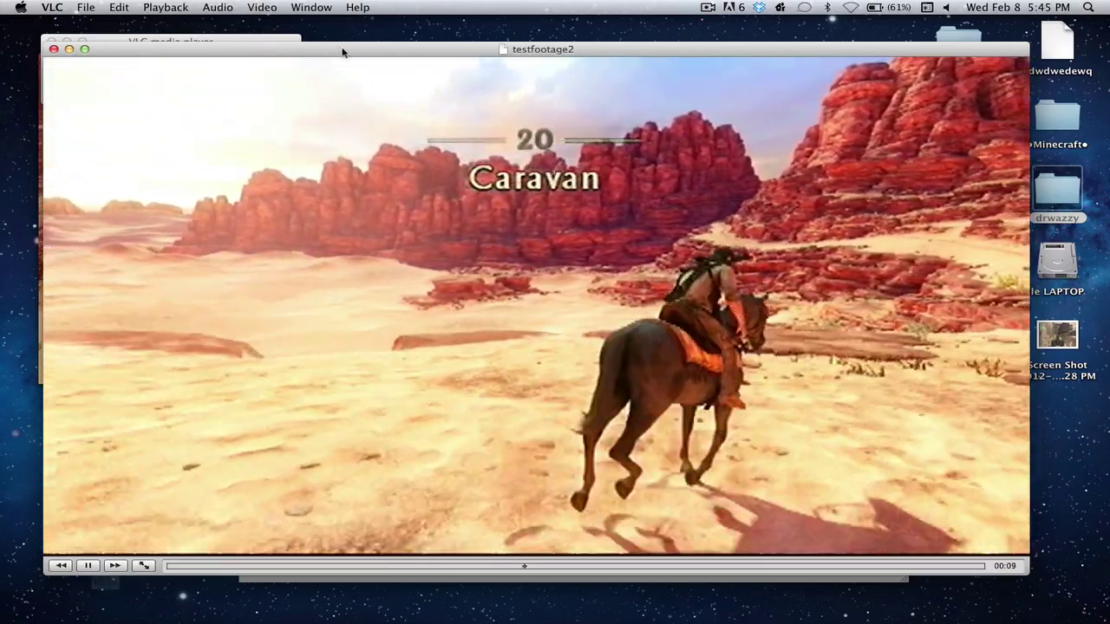
left_click(87, 566)
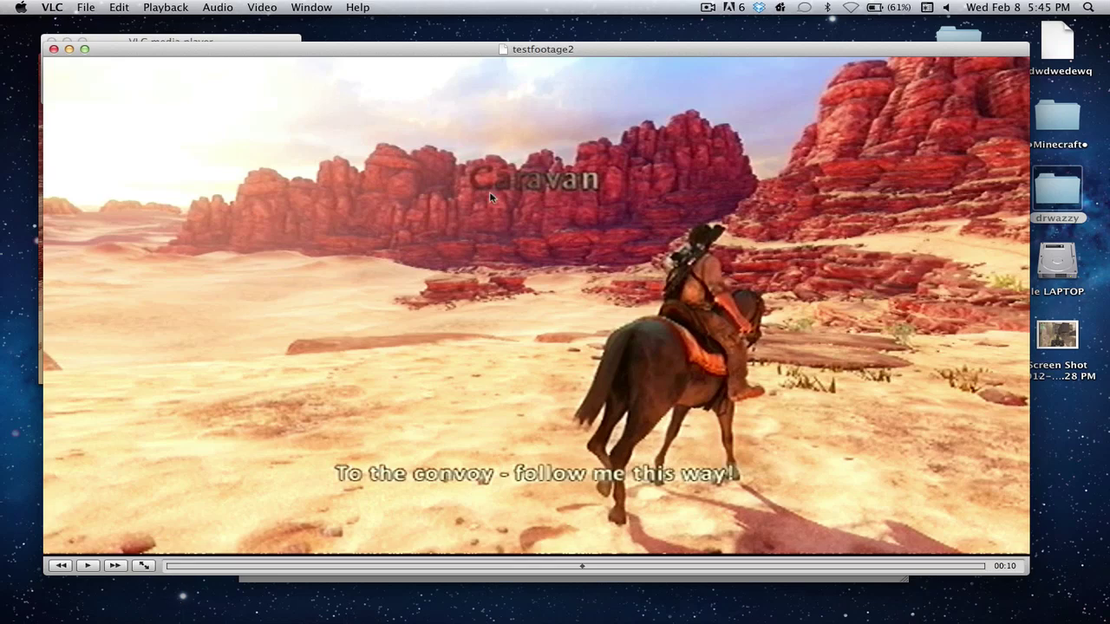
left_click_drag(524, 55, 532, 382)
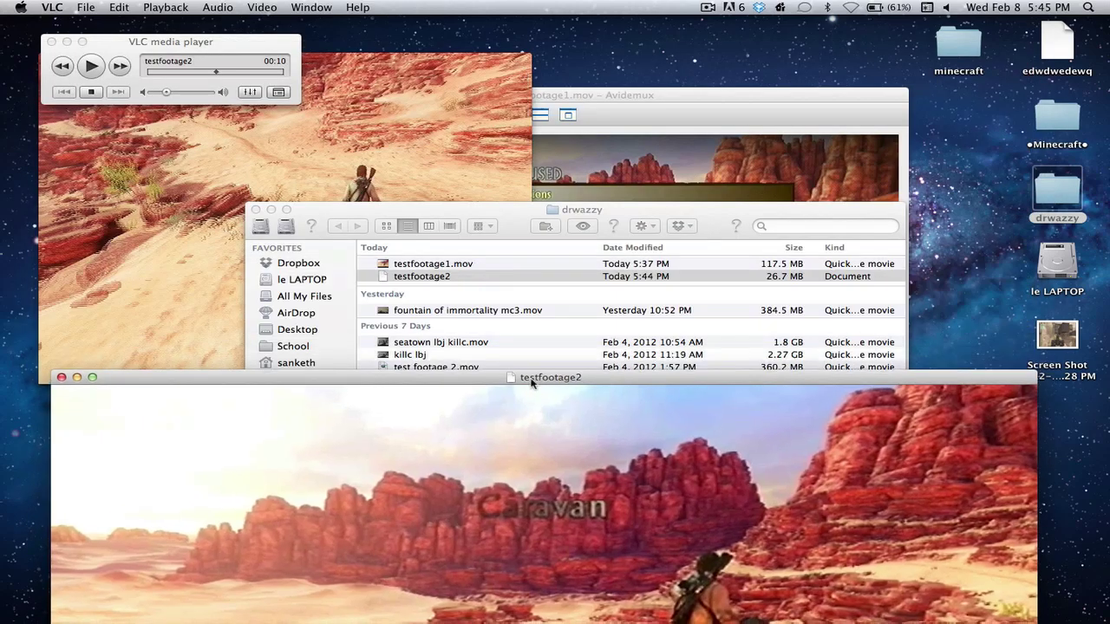
Raise the VLC window, shrink it to half size, and play testfootage2 through.
left_click(523, 319)
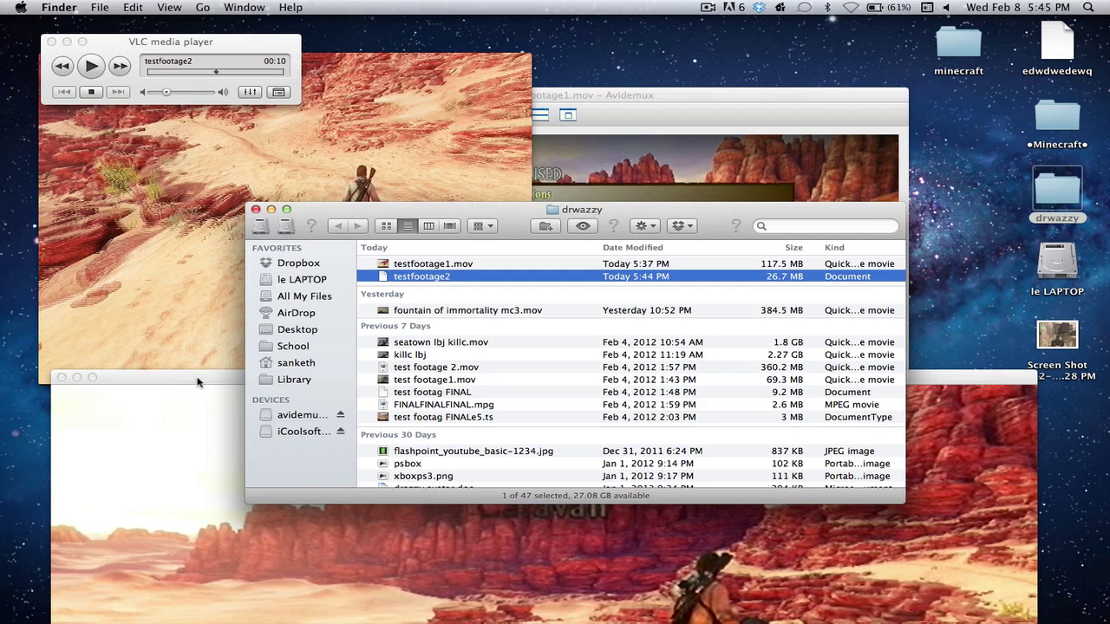
left_click_drag(198, 382, 221, 49)
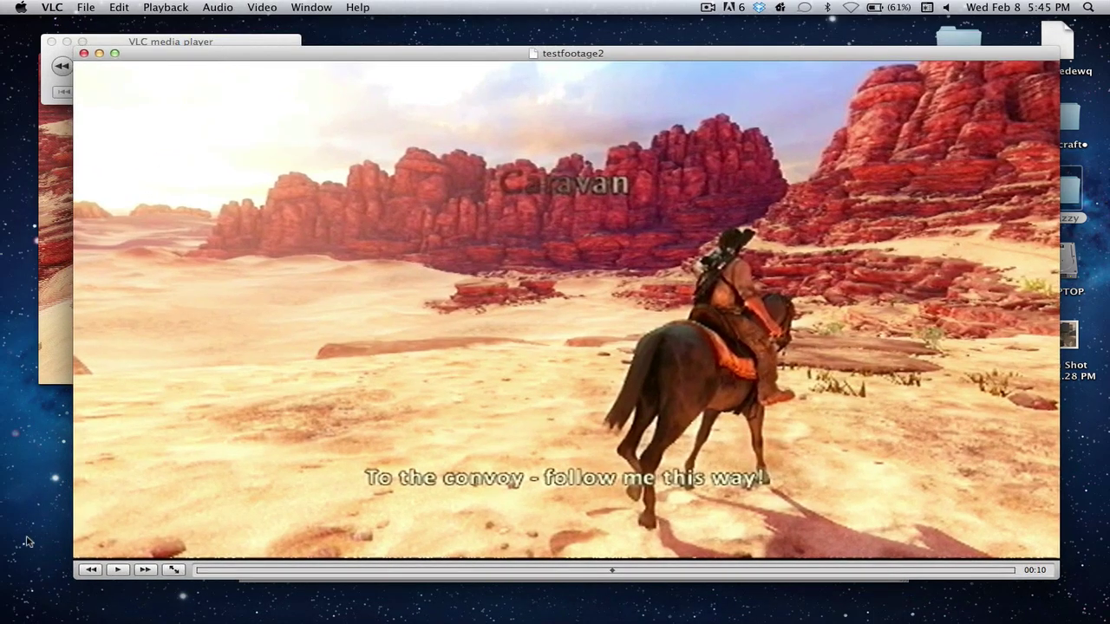
left_click(115, 570)
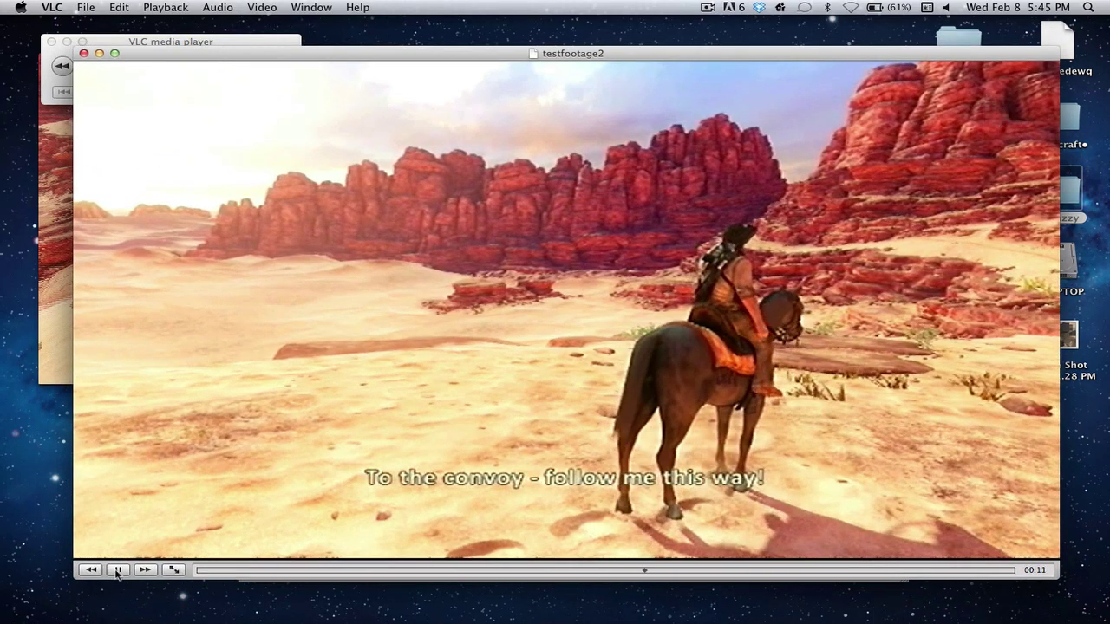
left_click(115, 570)
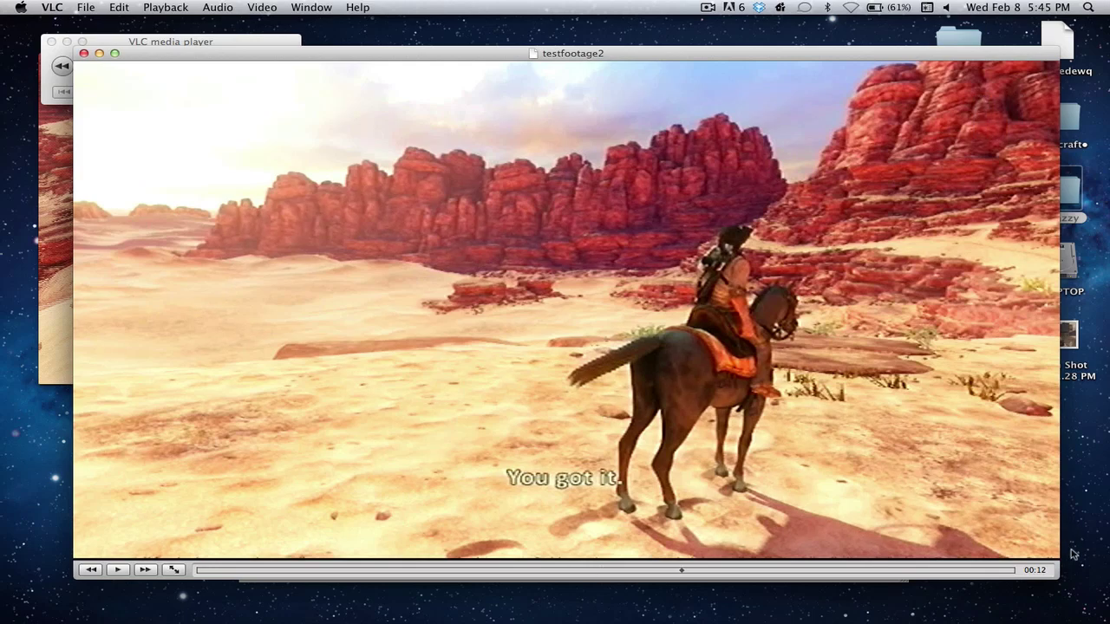
left_click_drag(1060, 569, 567, 497)
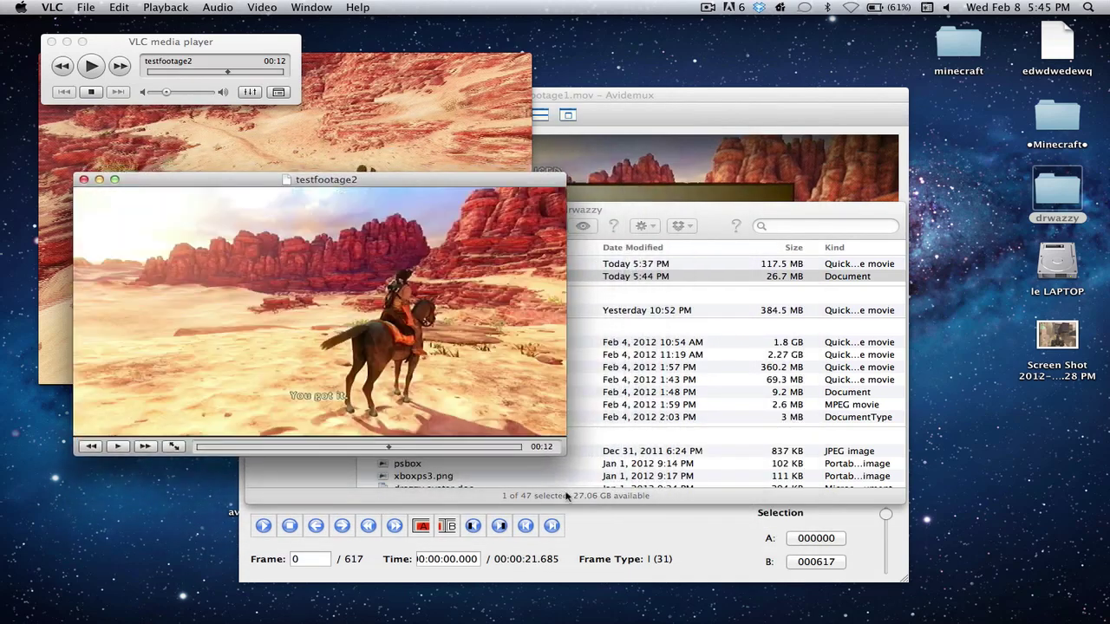
left_click(120, 448)
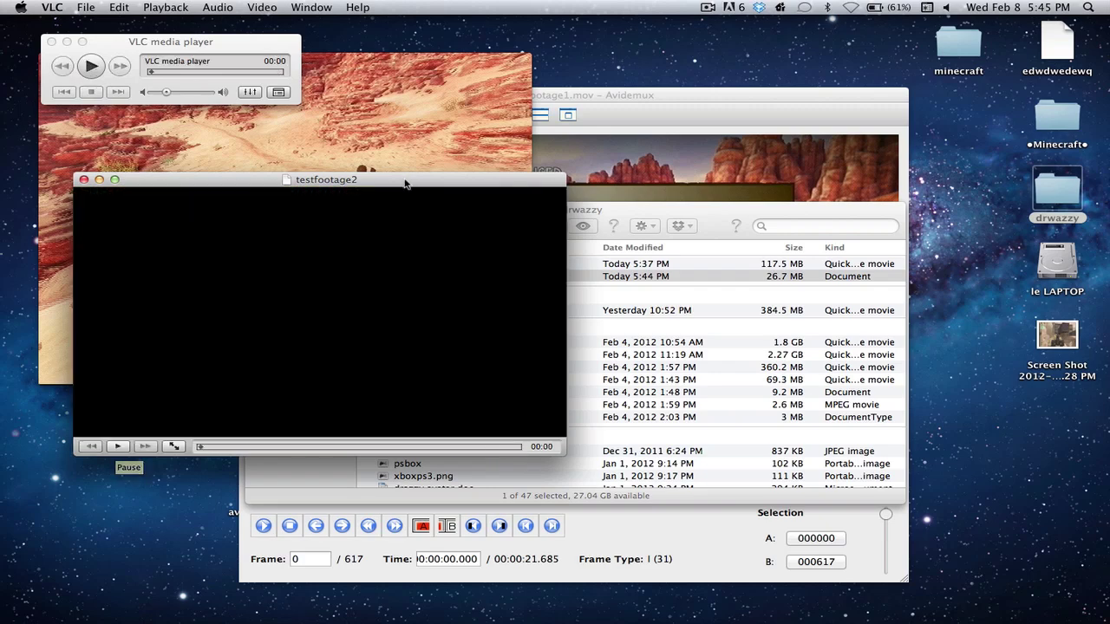
Replay testfootage2 from the start in an enlarged VLC window, briefly switching to the drwazzy folder and back.
left_click(124, 449)
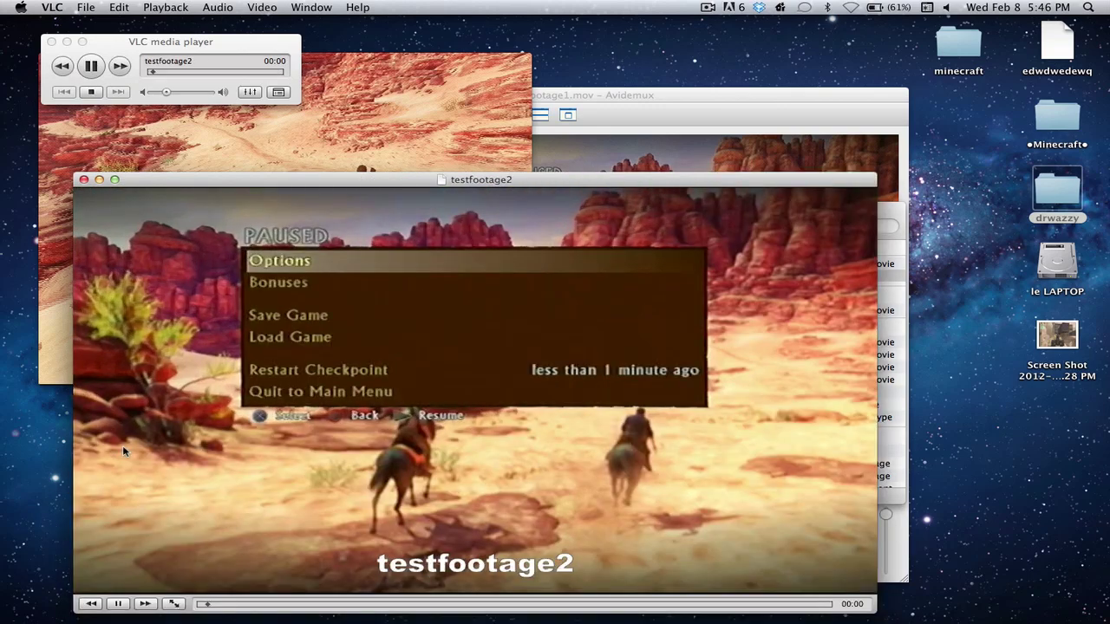
left_click(114, 179)
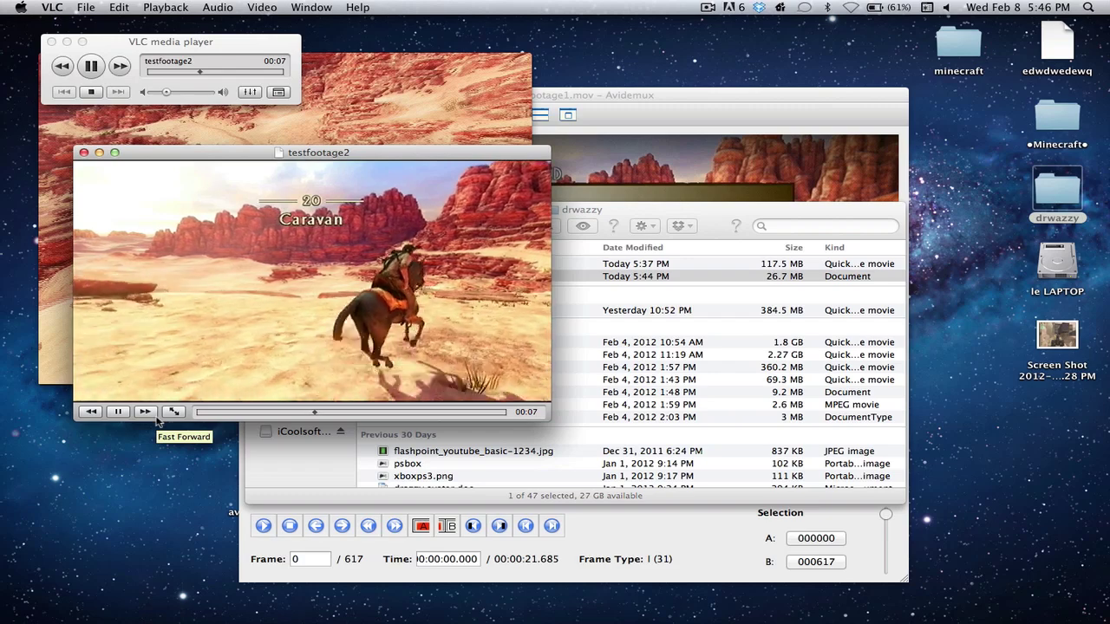
left_click(555, 276)
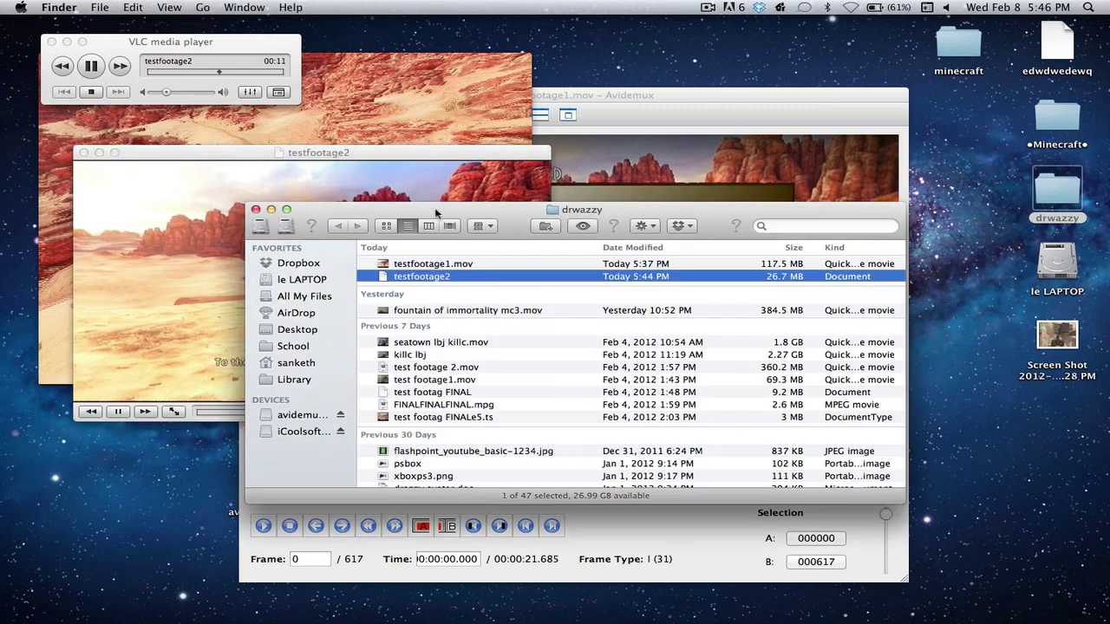
left_click(414, 169)
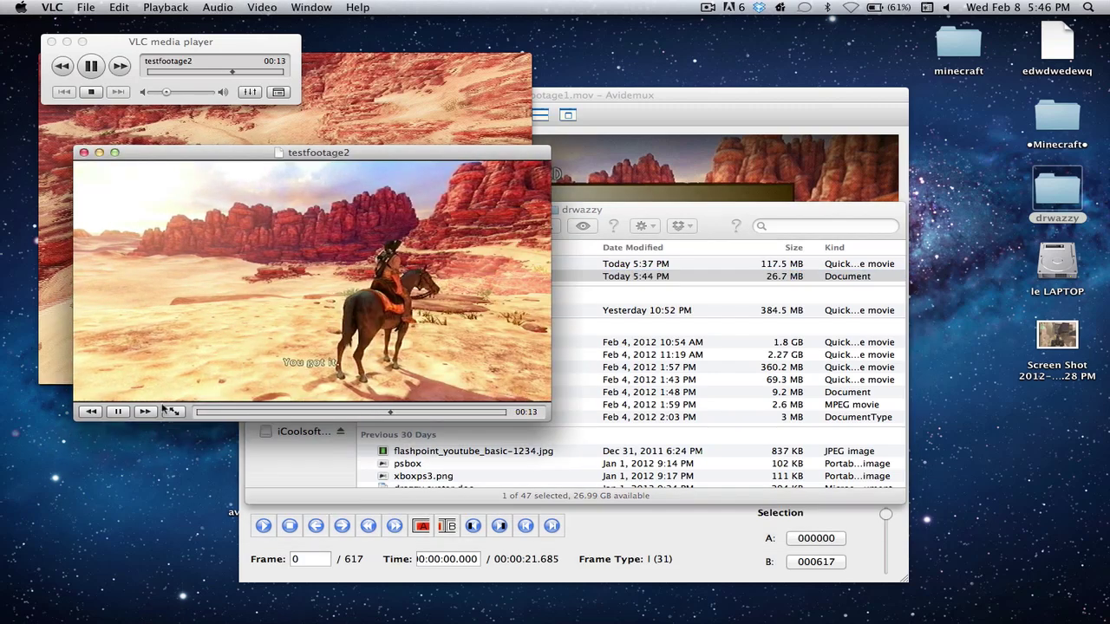